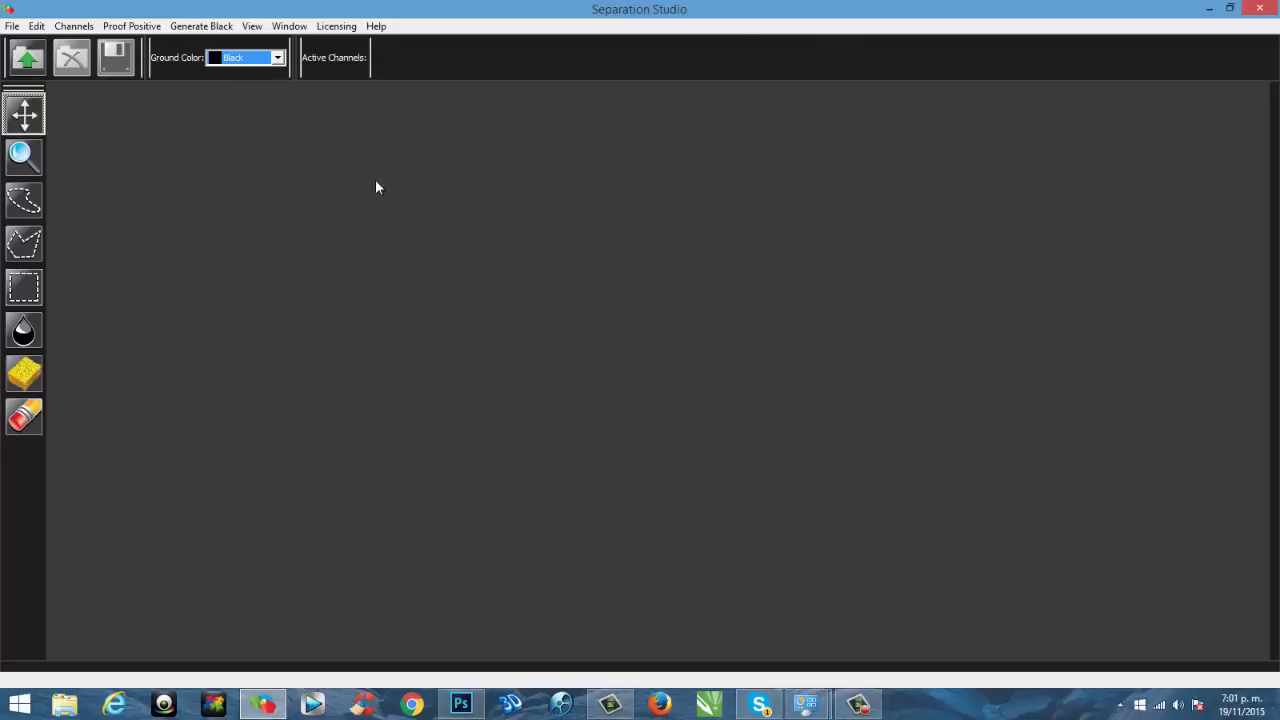
Start opening an image to separate and limit the file list to PNG images
left_click(12, 26)
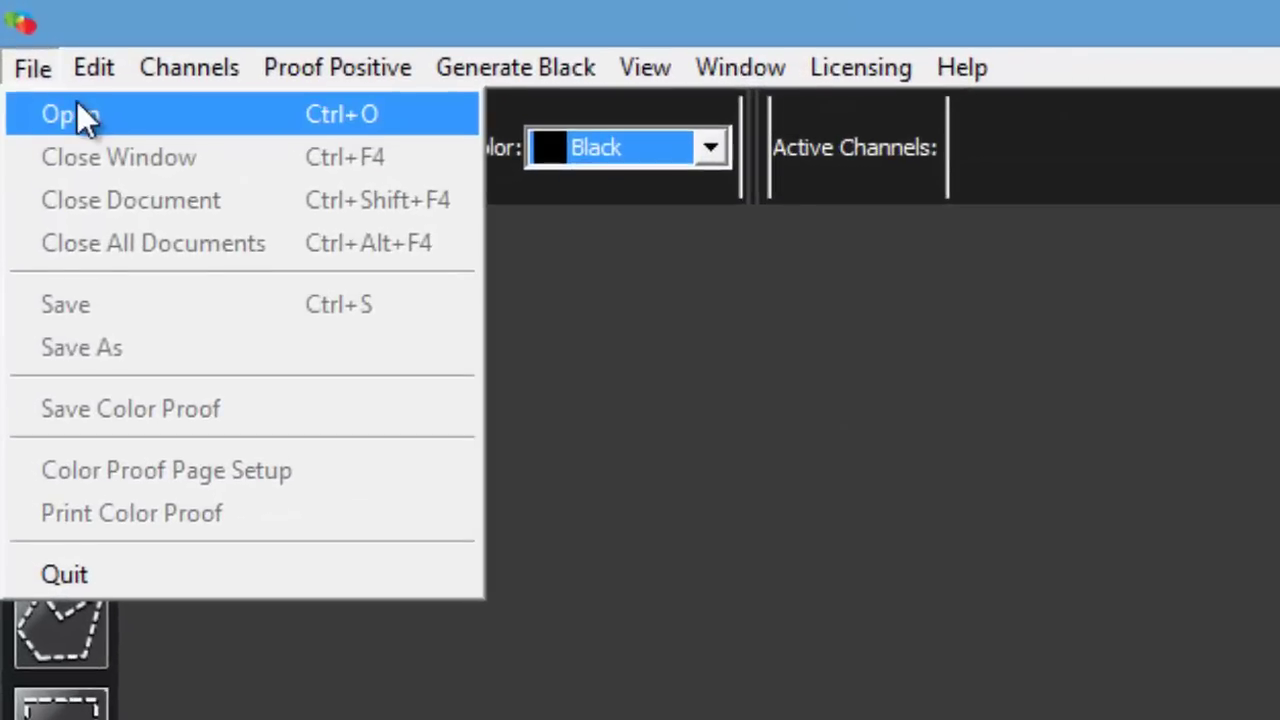
left_click(79, 112)
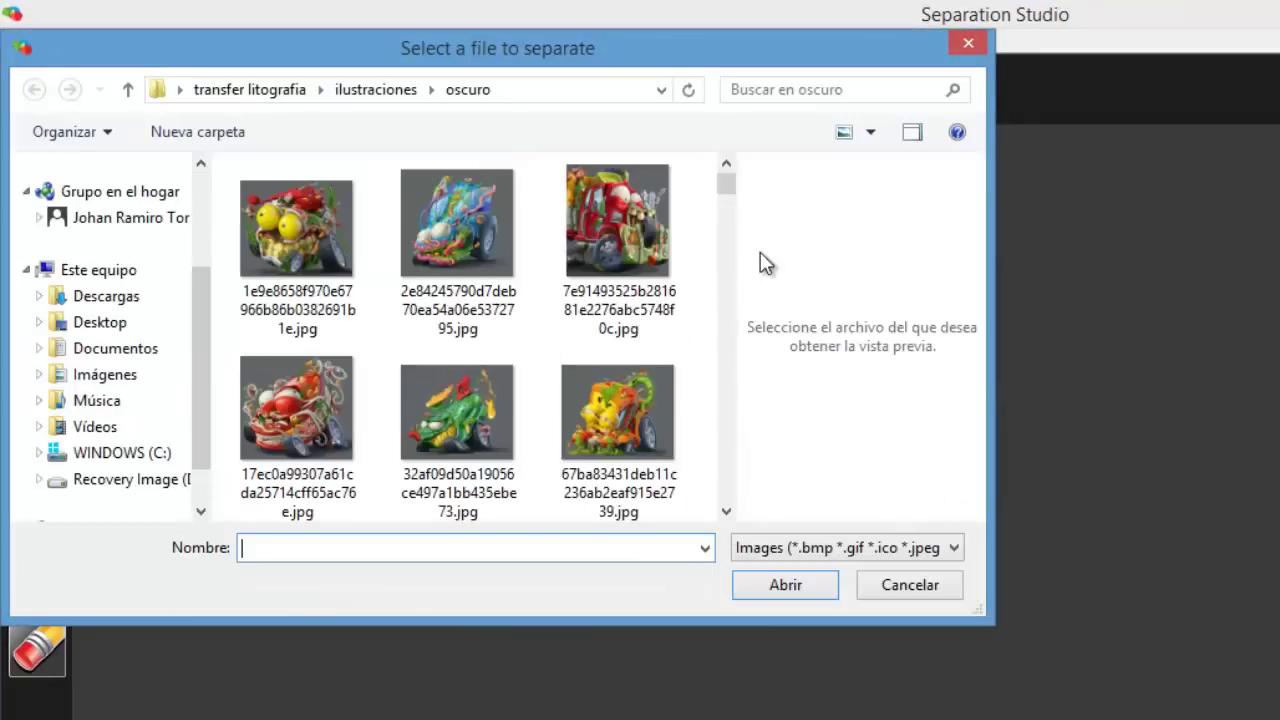
left_click_drag(736, 188, 733, 235)
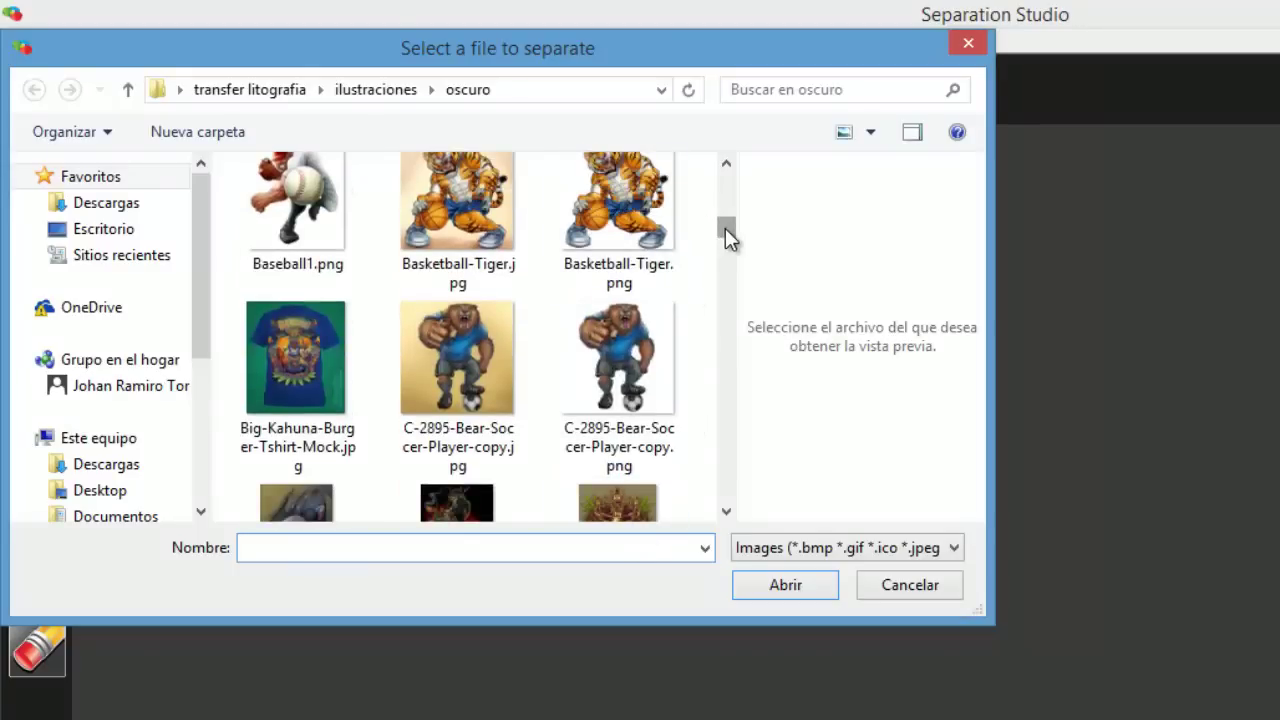
scroll(725, 236, "up", 1)
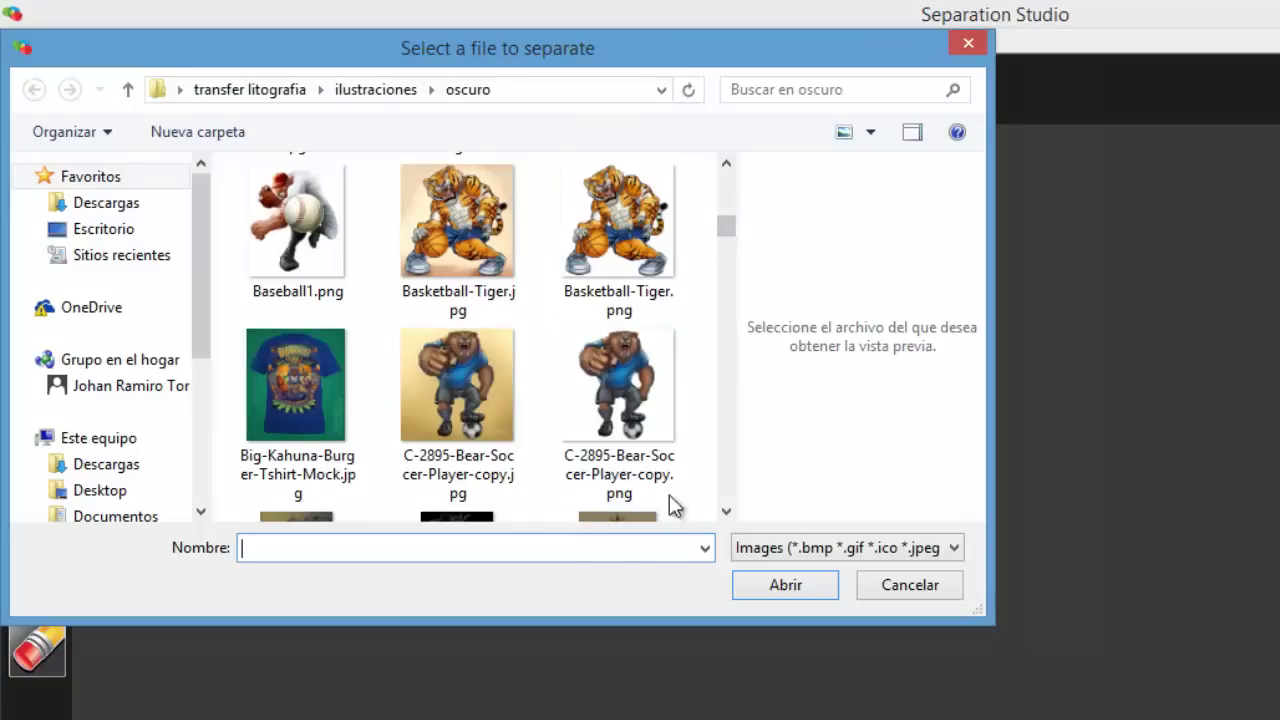
left_click_drag(723, 237, 728, 258)
scroll(726, 250, "down", 1)
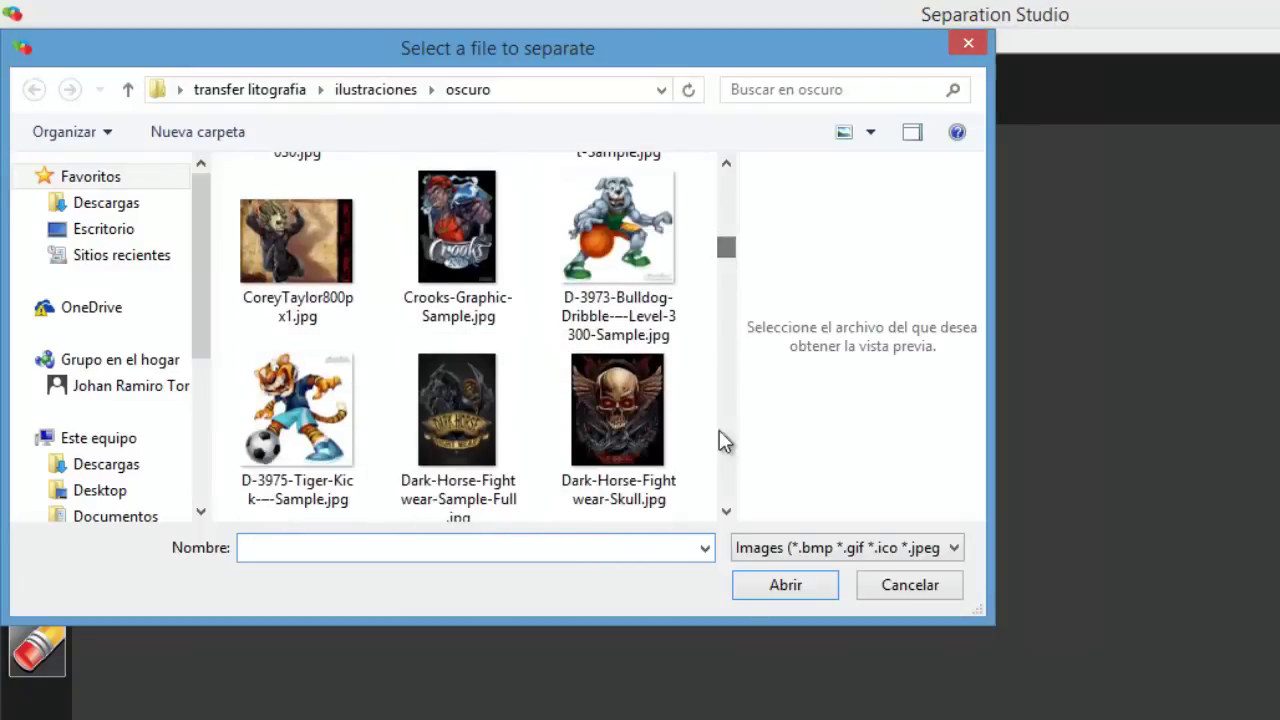
left_click(843, 552)
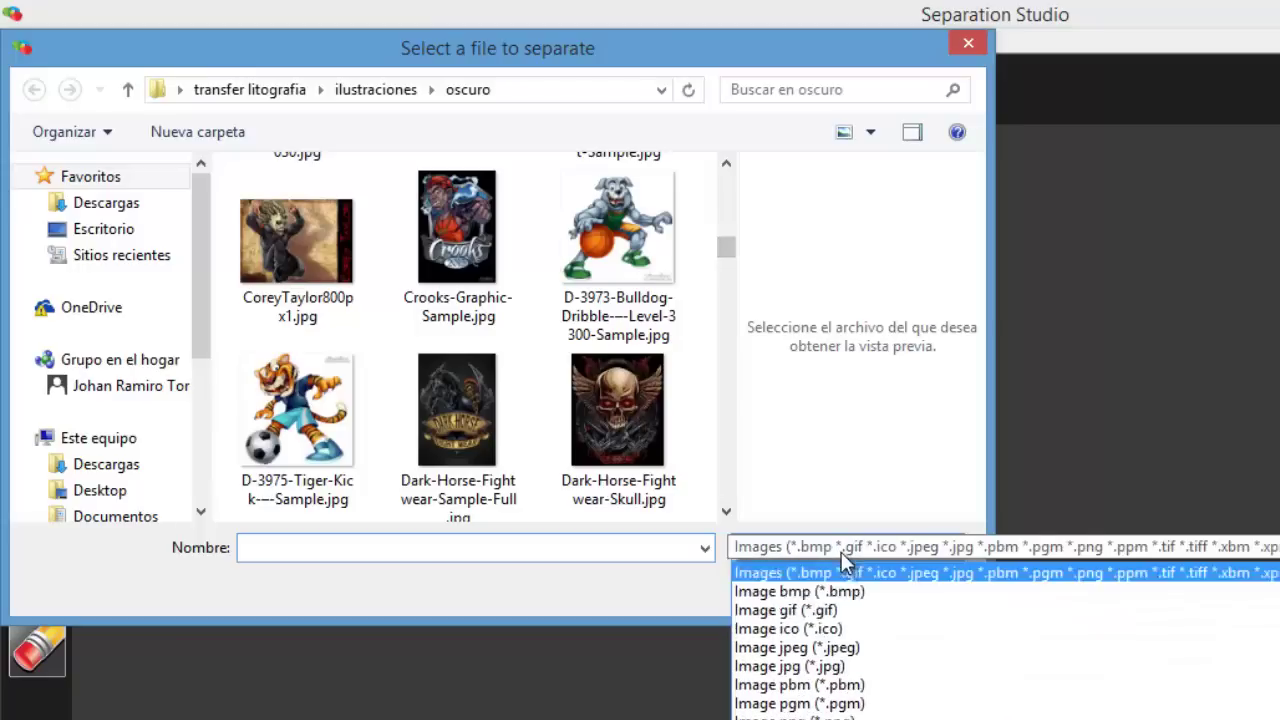
left_click(805, 716)
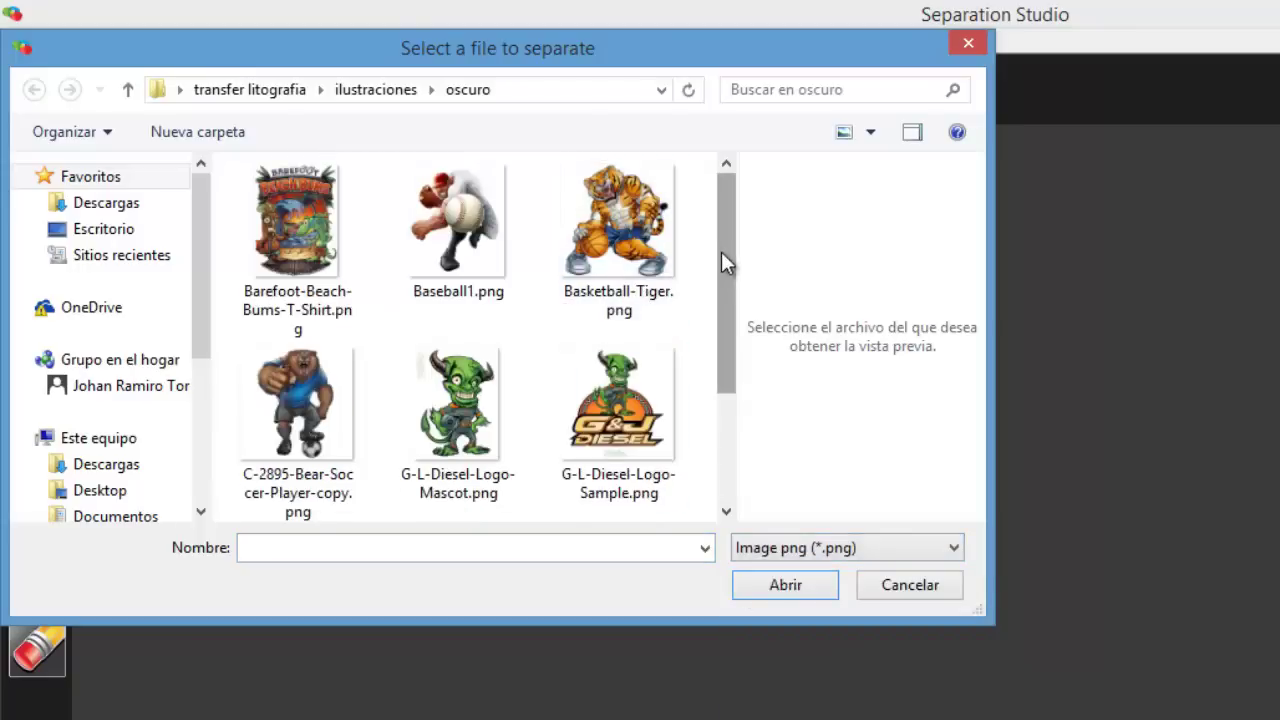
Open Basketball-Tiger.png from the oscuro folder for separation and maximize its Proof Positive window
left_click(305, 265)
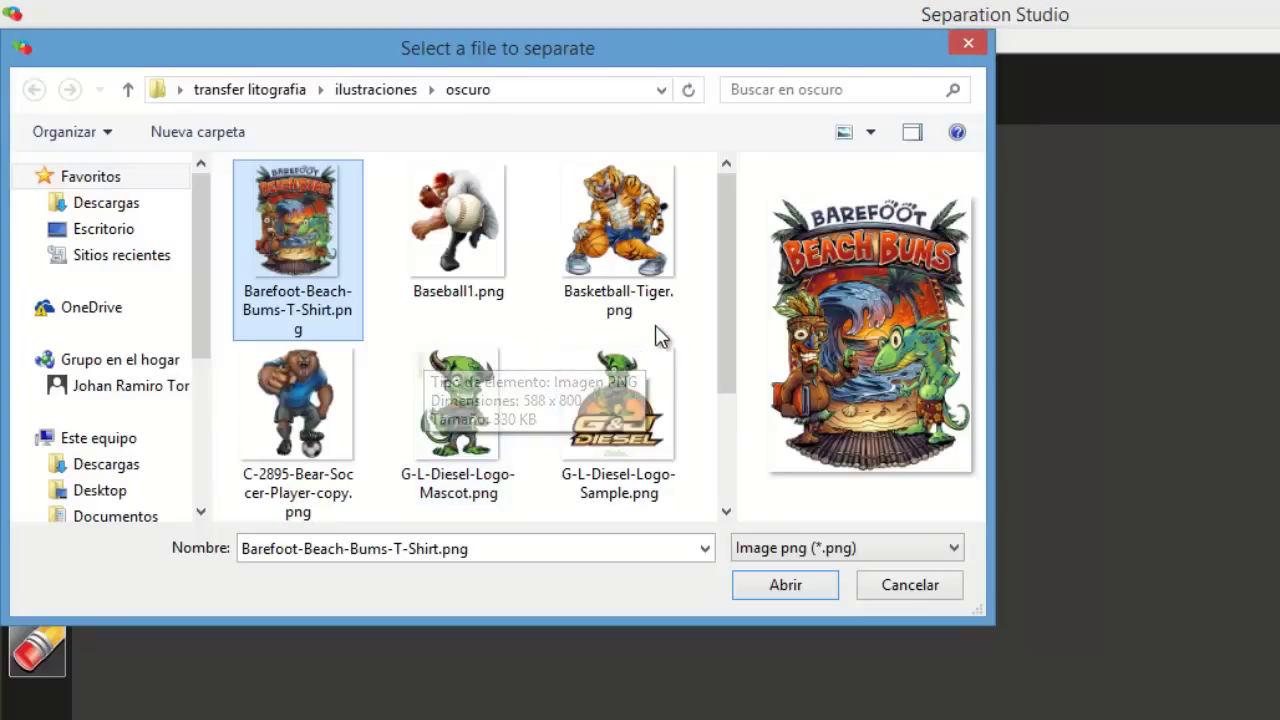
mouse_move(726, 270)
left_mouse_down()
mouse_move(727, 350)
mouse_move(722, 269)
mouse_move(737, 257)
left_mouse_up()
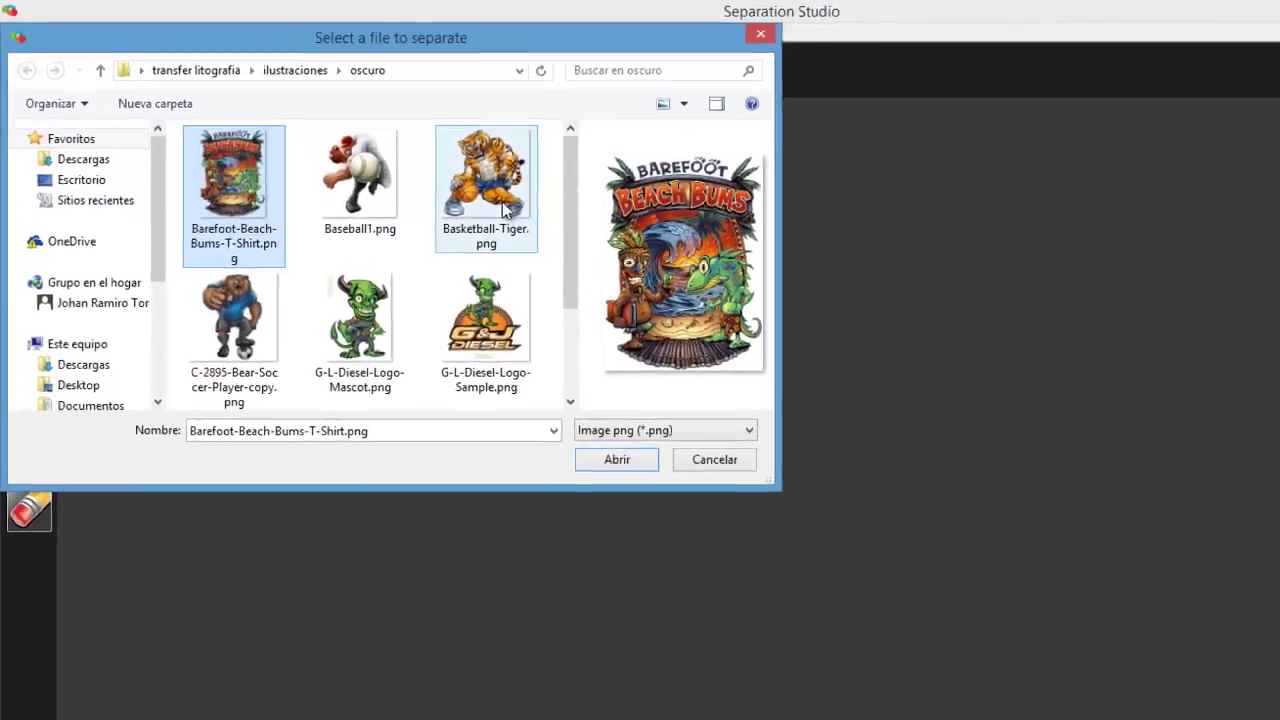
left_click(505, 208)
left_click(617, 459)
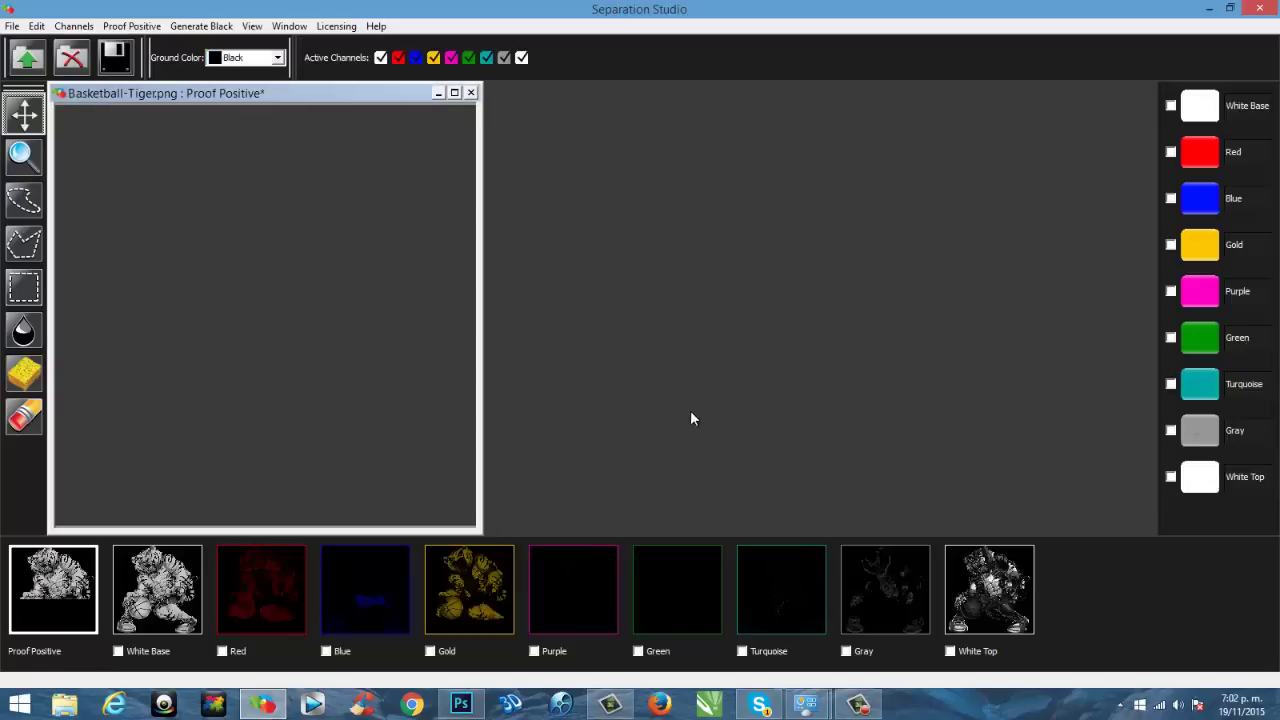
left_click(454, 93)
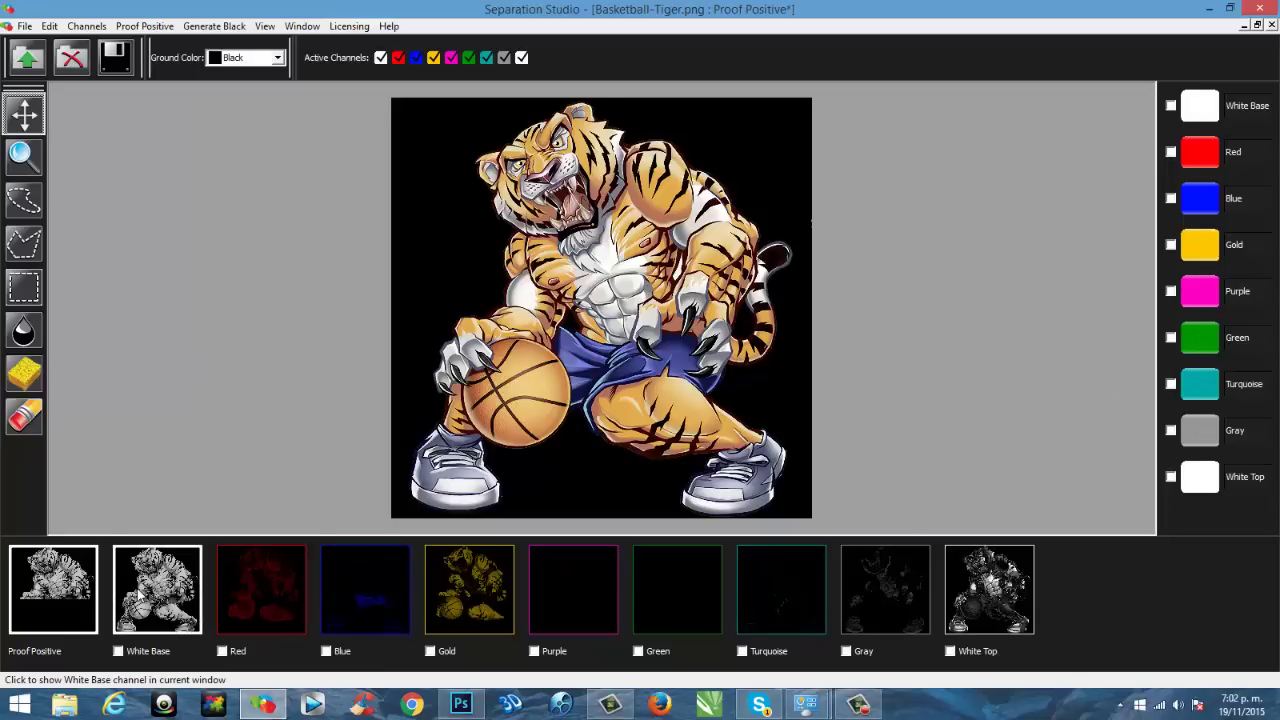
View each separated channel of the tiger artwork individually, from White Base through the colors to White Top
left_click(141, 597)
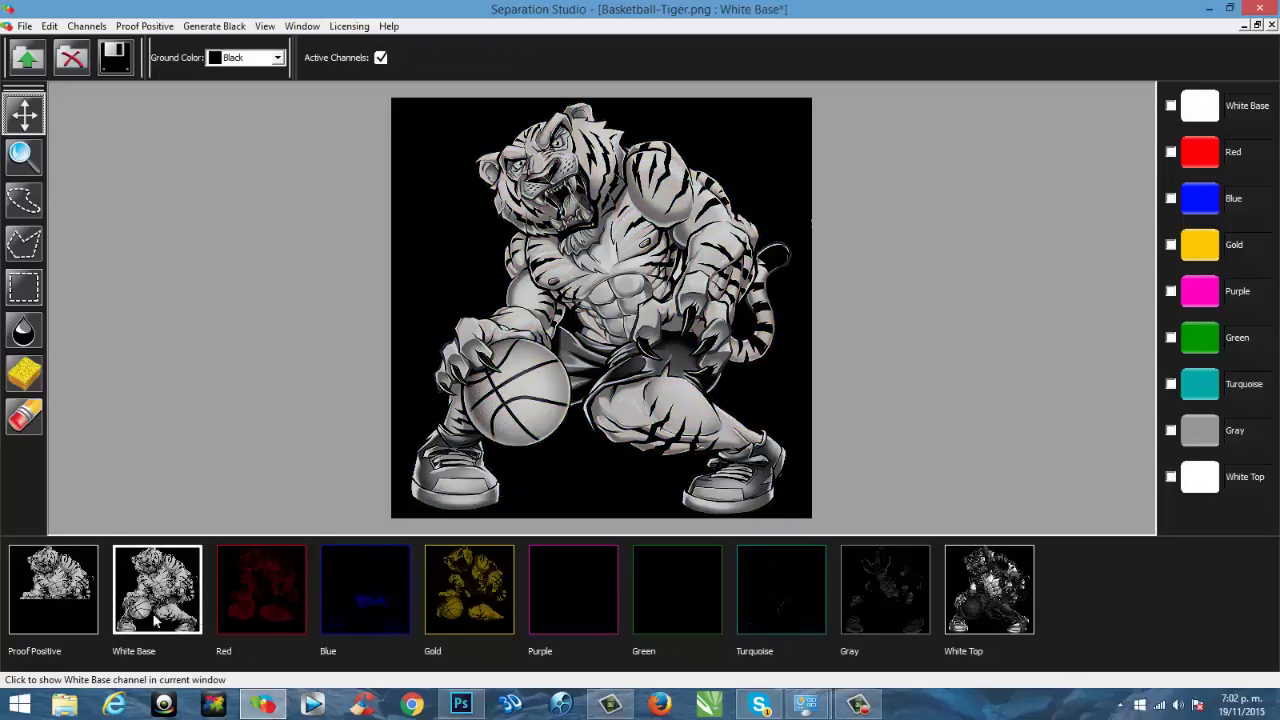
left_click(249, 592)
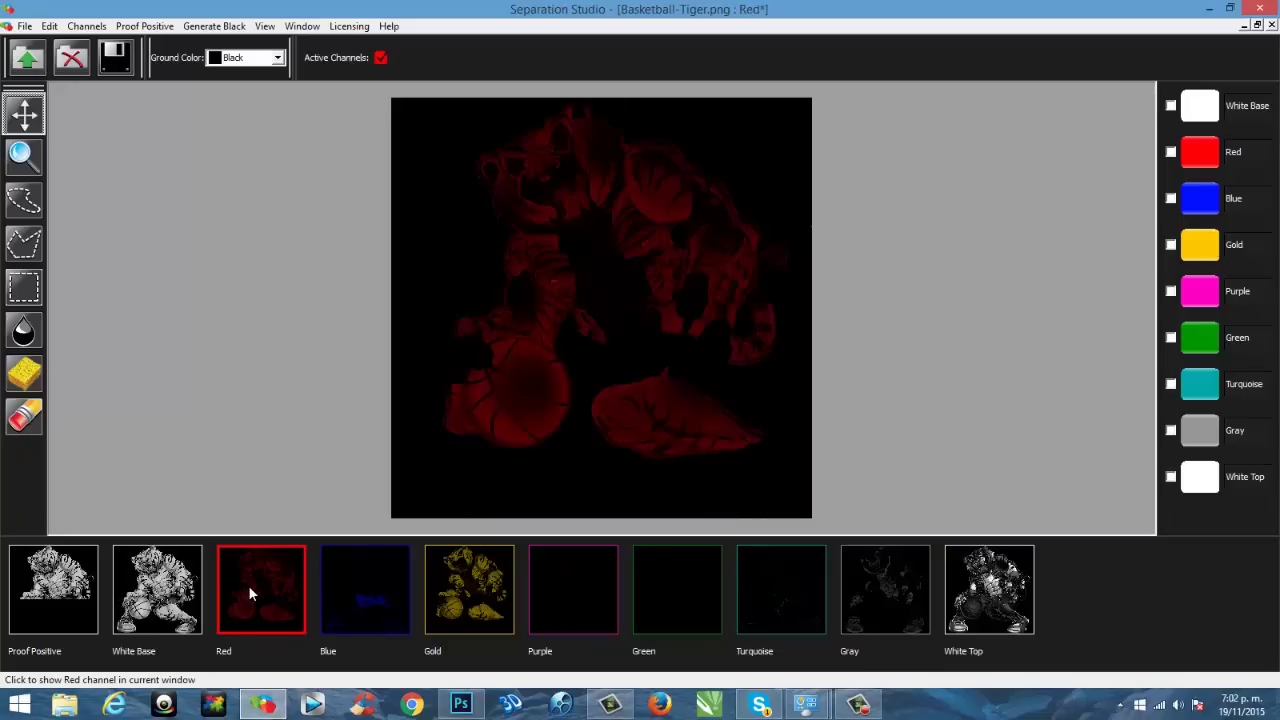
left_click(349, 591)
left_click(472, 590)
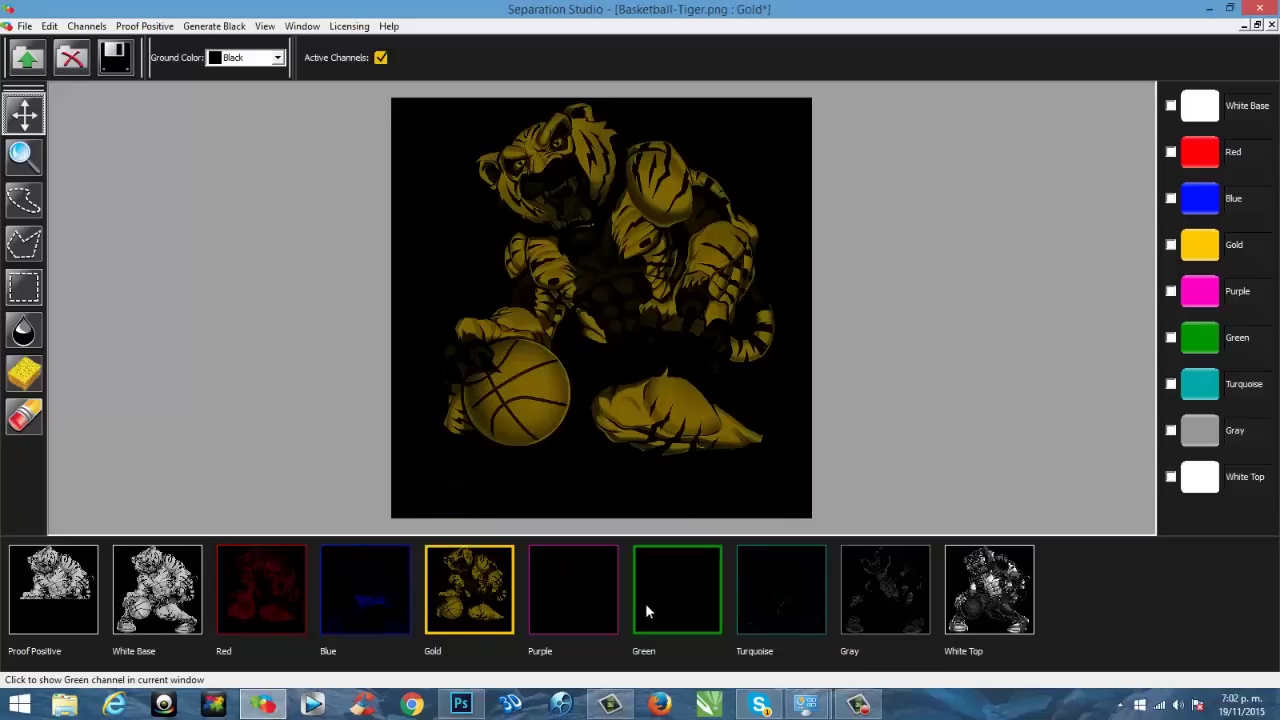
left_click(571, 592)
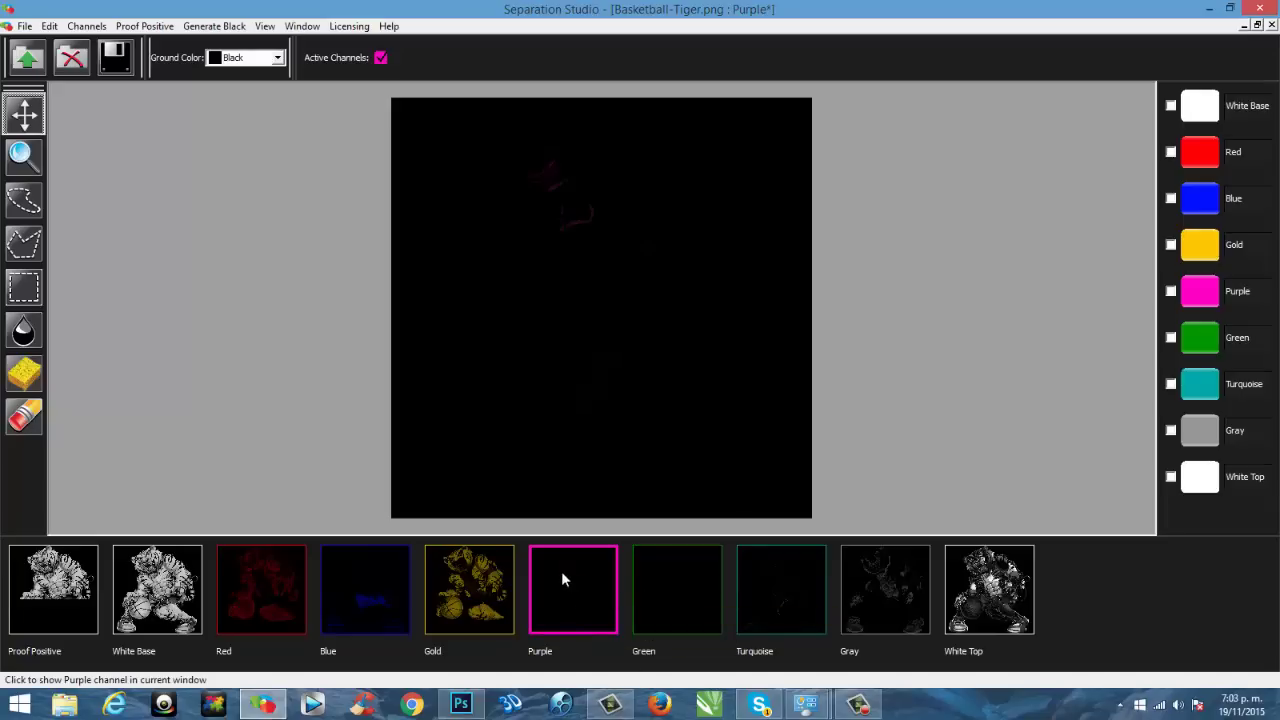
left_click(674, 590)
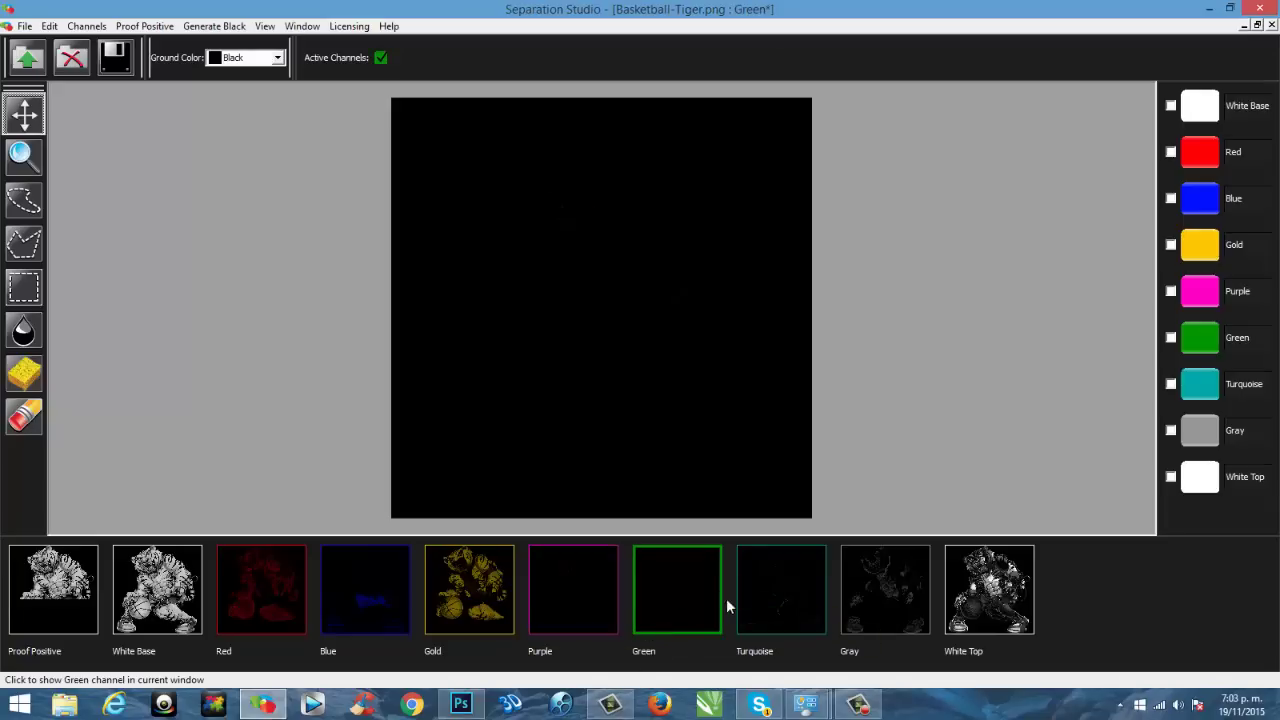
left_click(782, 598)
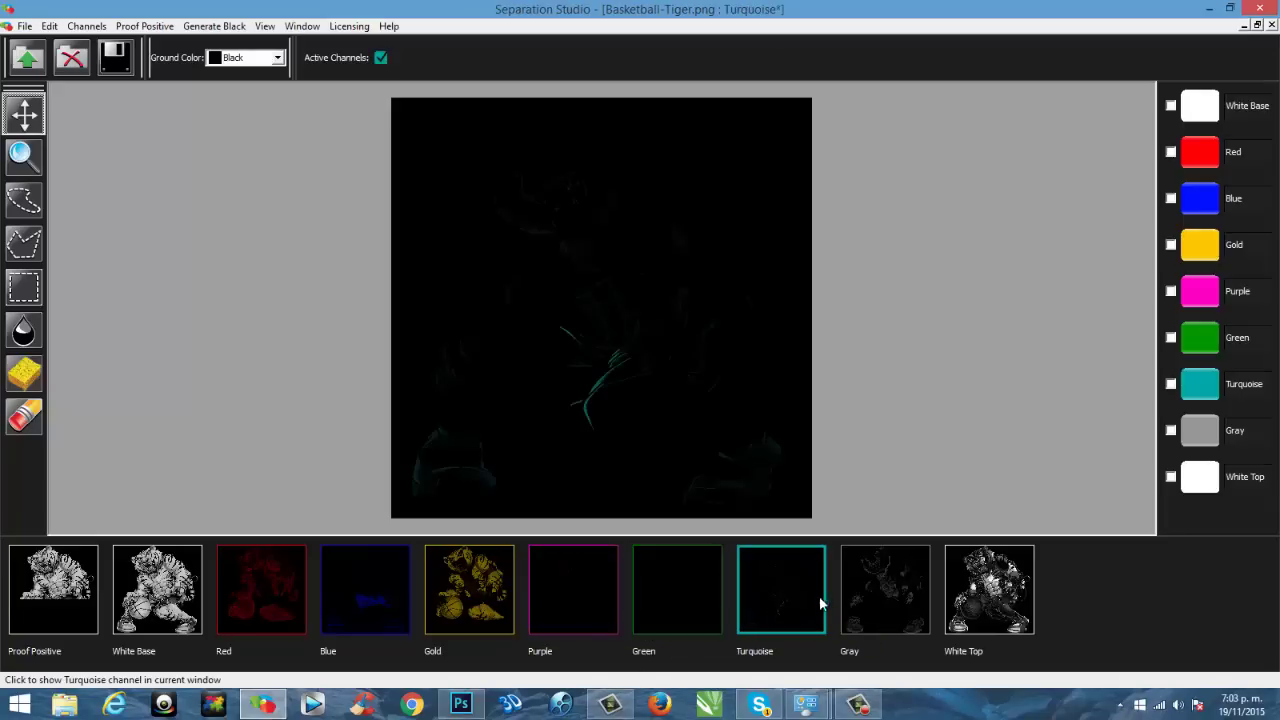
left_click(886, 595)
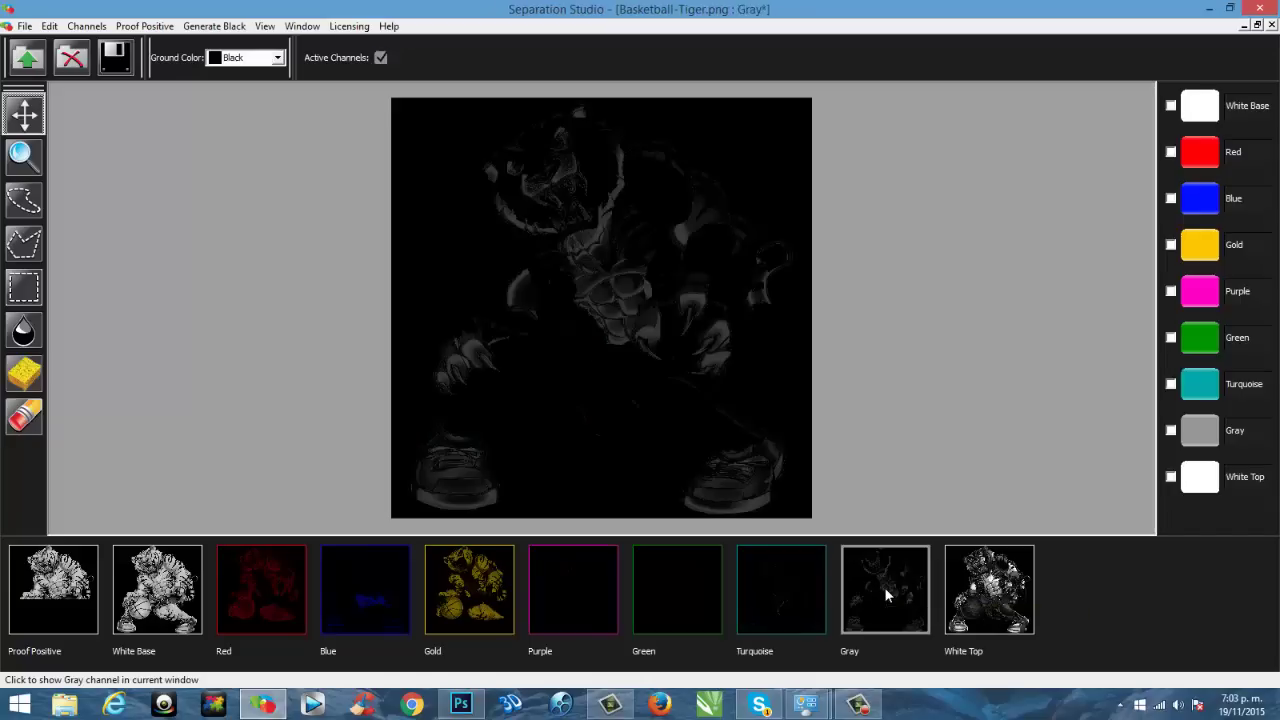
left_click(995, 605)
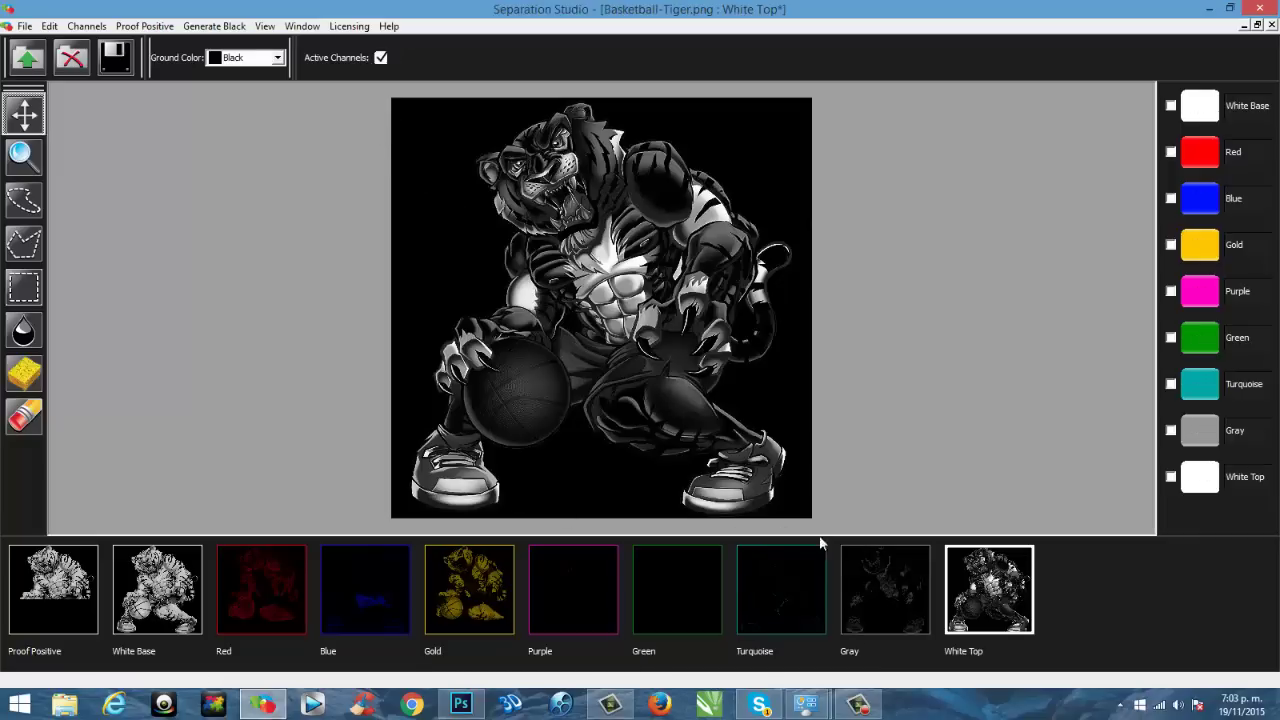
left_click(872, 578)
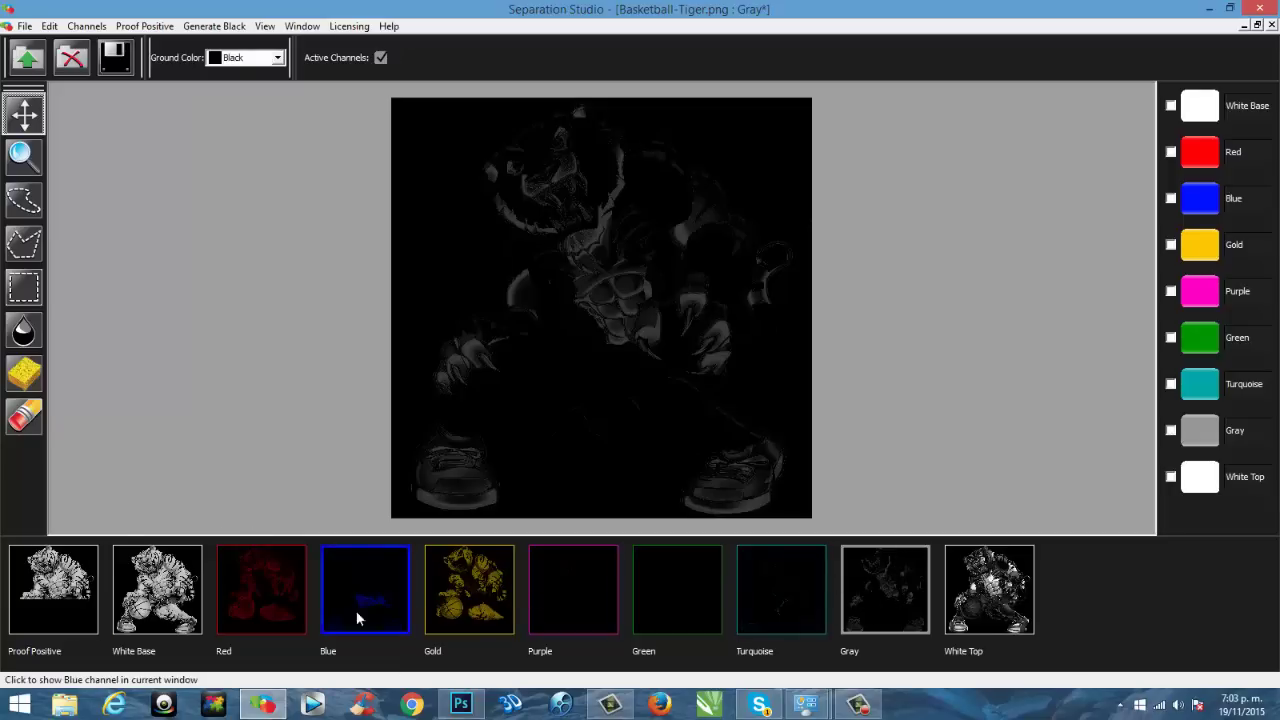
Return to the Proof Positive composite and toggle the Purple channel repeatedly to check its effect on the artwork
key("space")
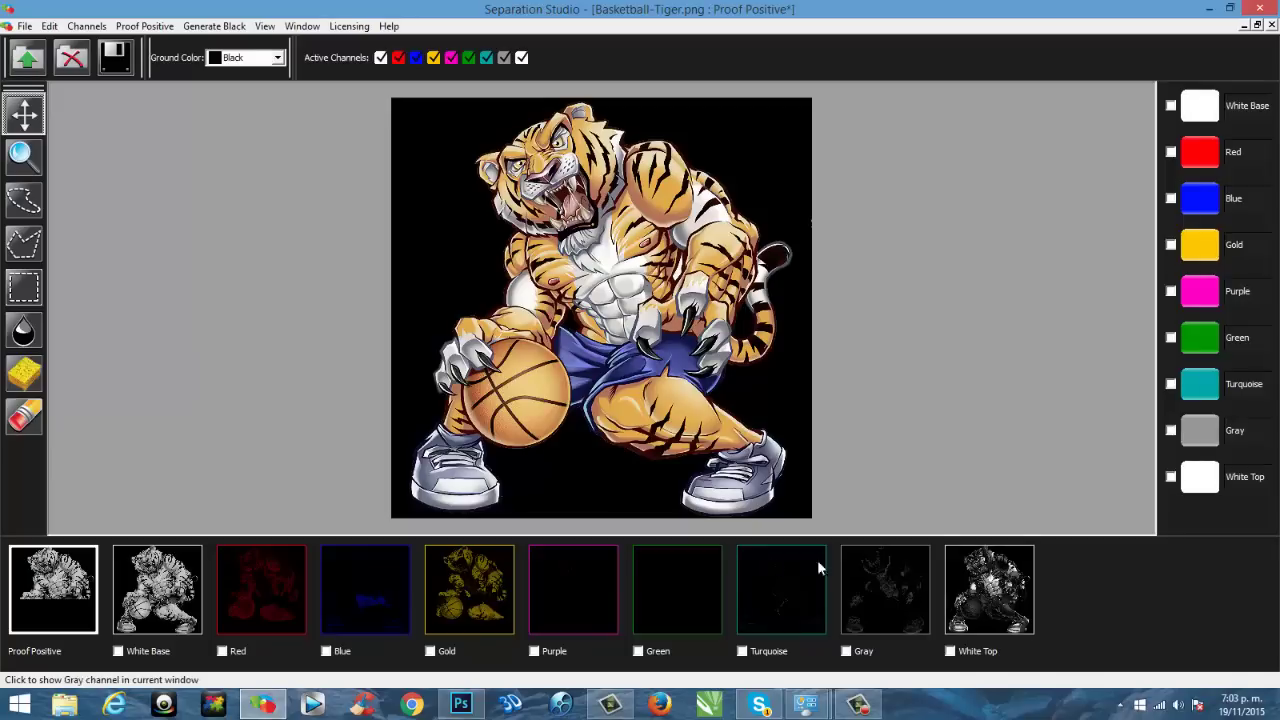
right_click(582, 585)
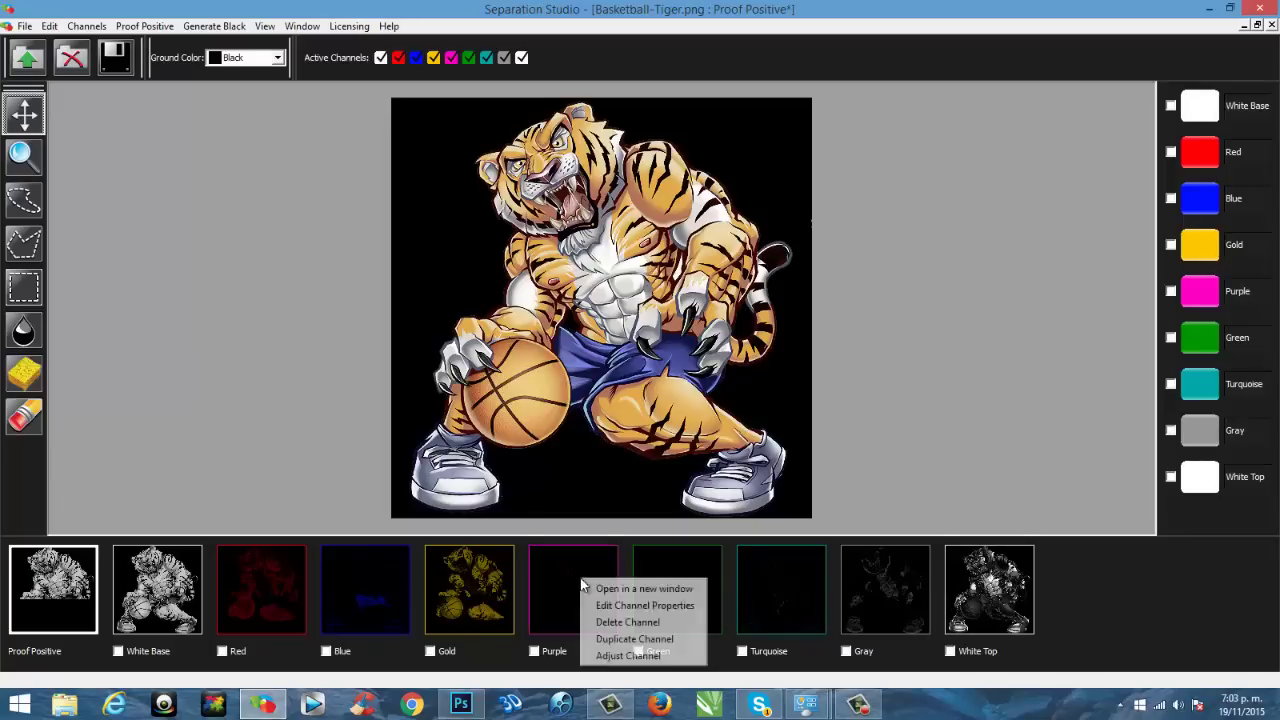
left_click(555, 577)
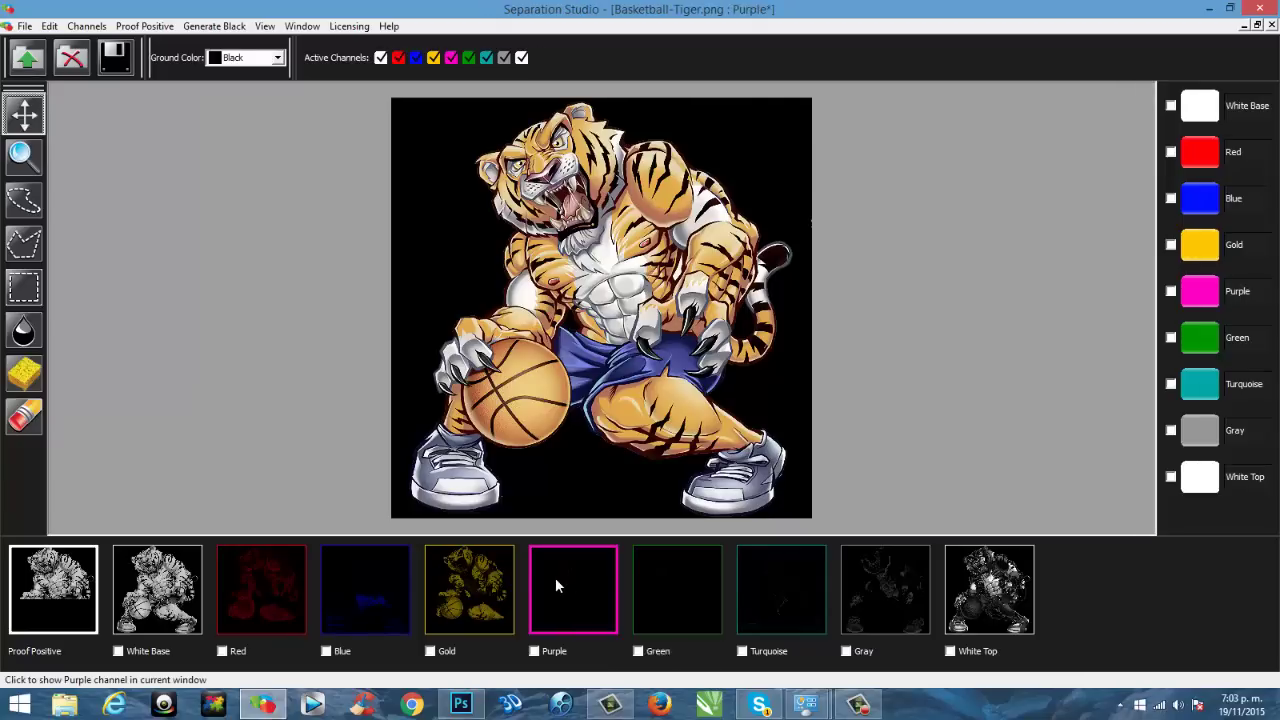
left_click(76, 586)
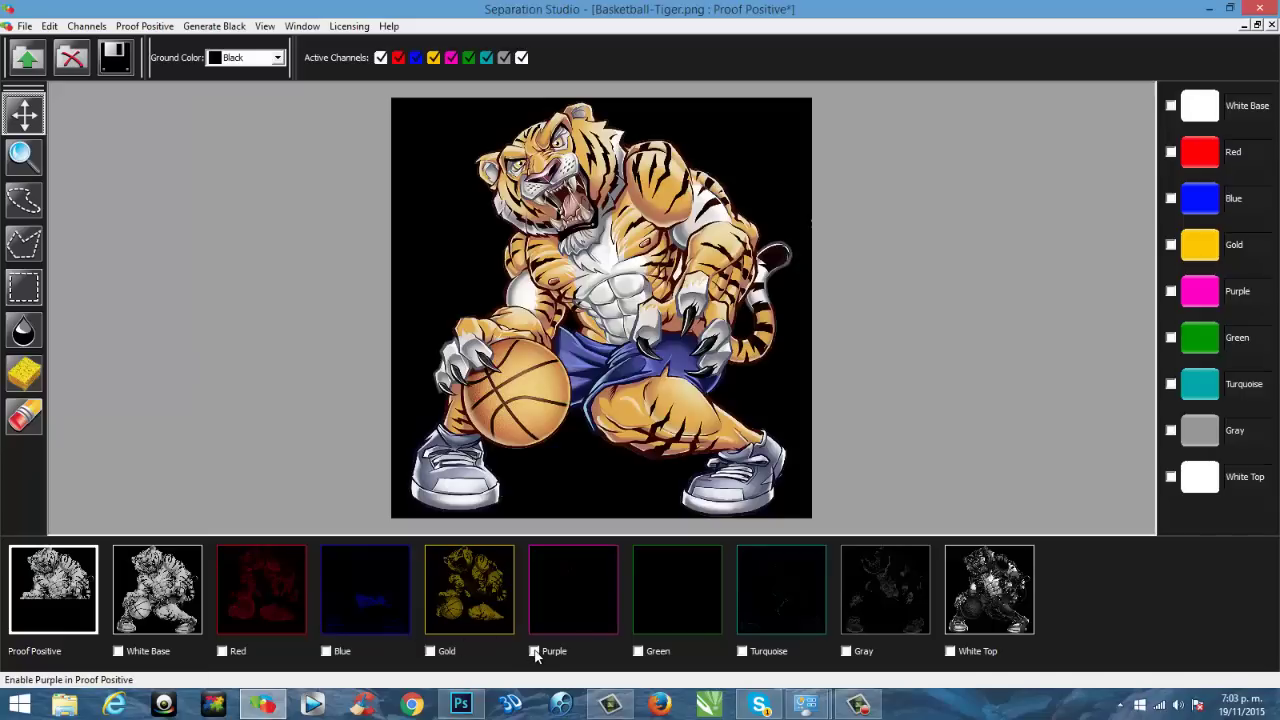
left_click(535, 652)
left_click(535, 652)
left_click(535, 652)
left_click(535, 652)
left_click(535, 652)
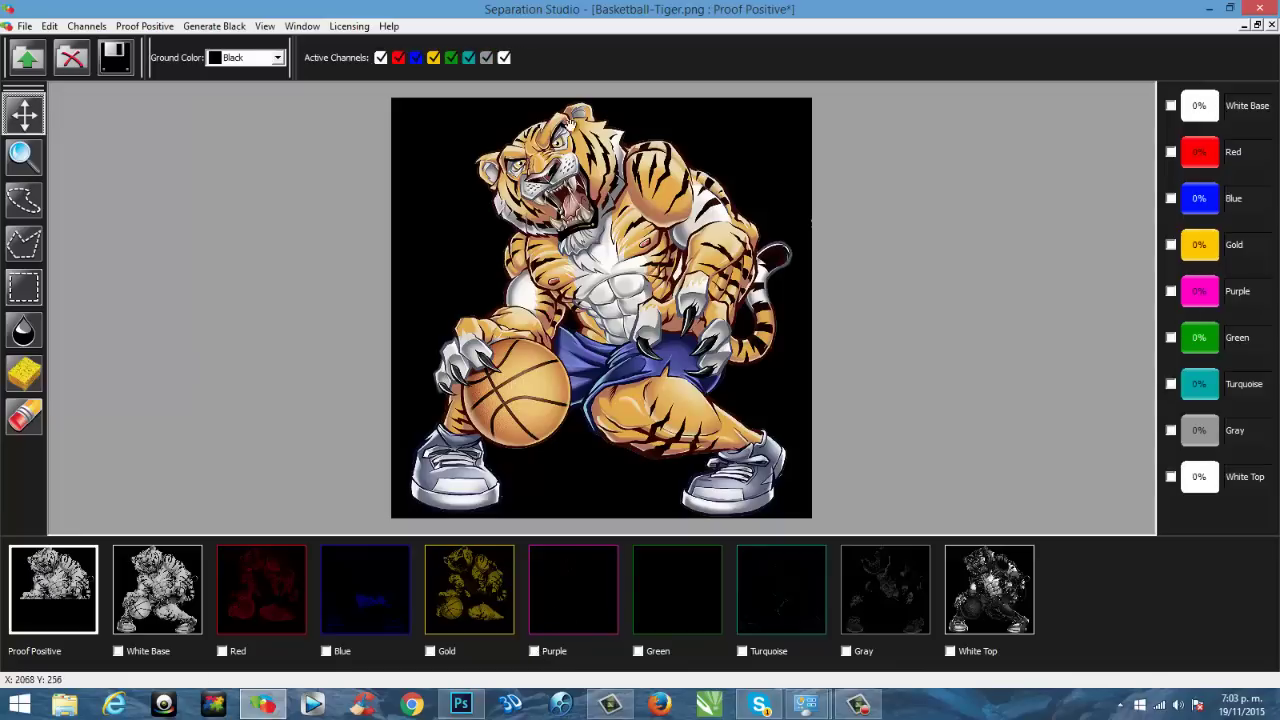
left_click(535, 652)
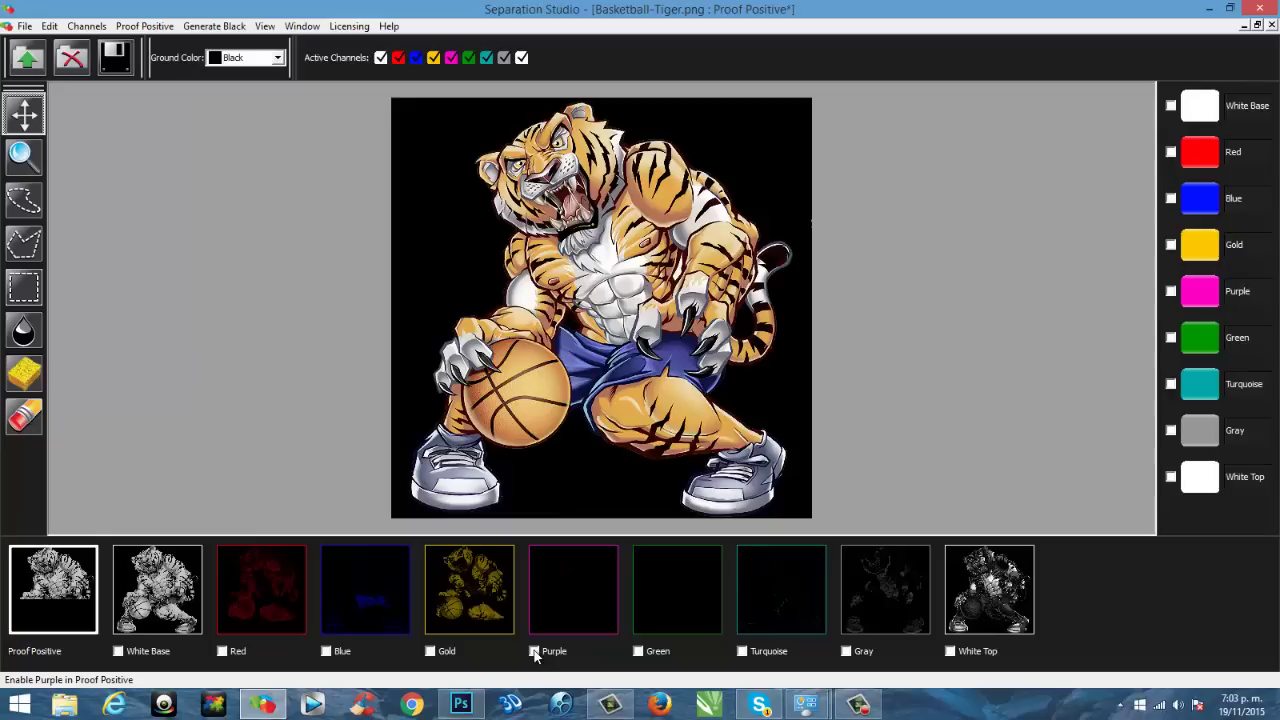
left_click(535, 652)
Toggle the Turquoise channel in the composite proof to check its effect on the artwork
left_click(741, 652)
left_click(741, 652)
left_click(741, 652)
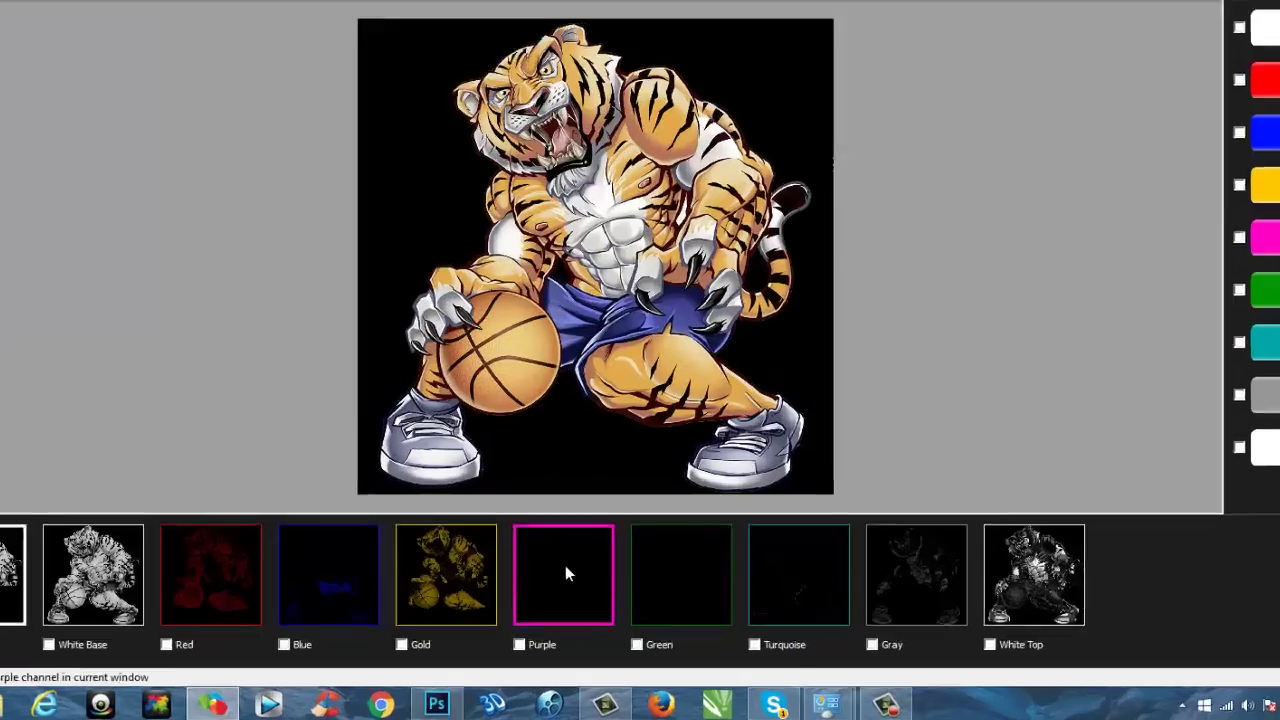
Delete the Purple, Green and Turquoise channels from the separation
right_click(577, 585)
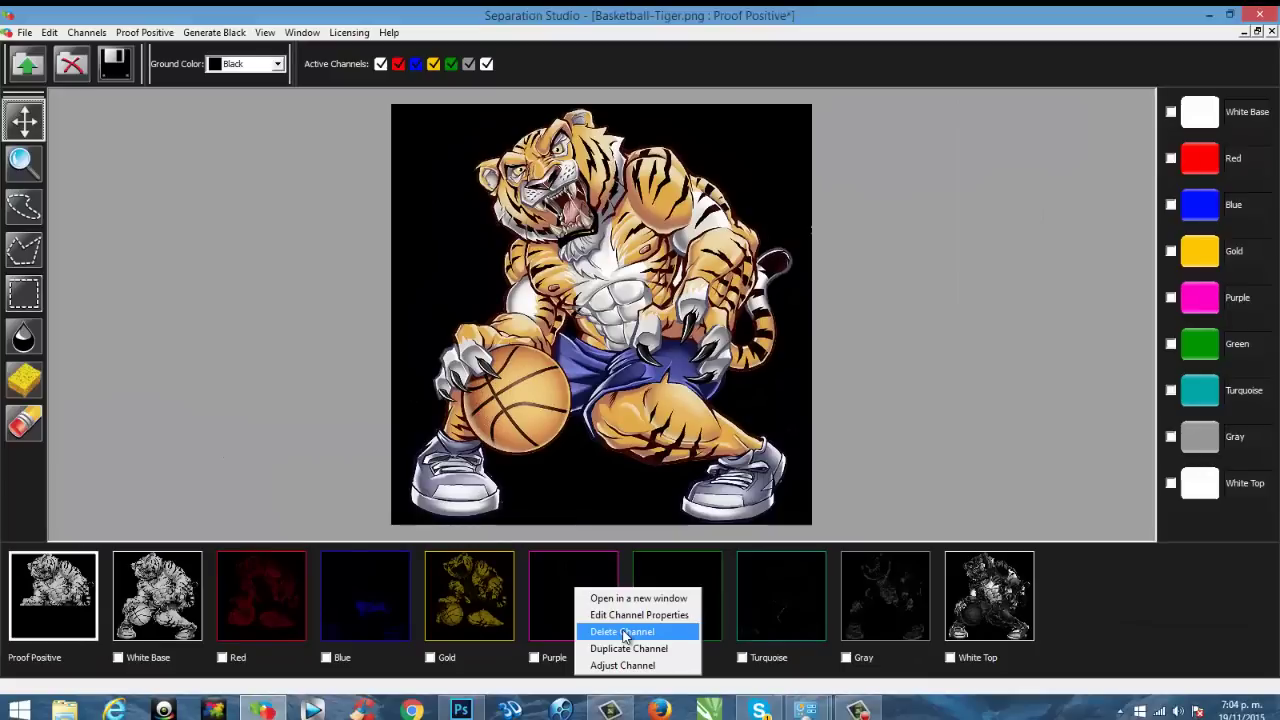
left_click(587, 523)
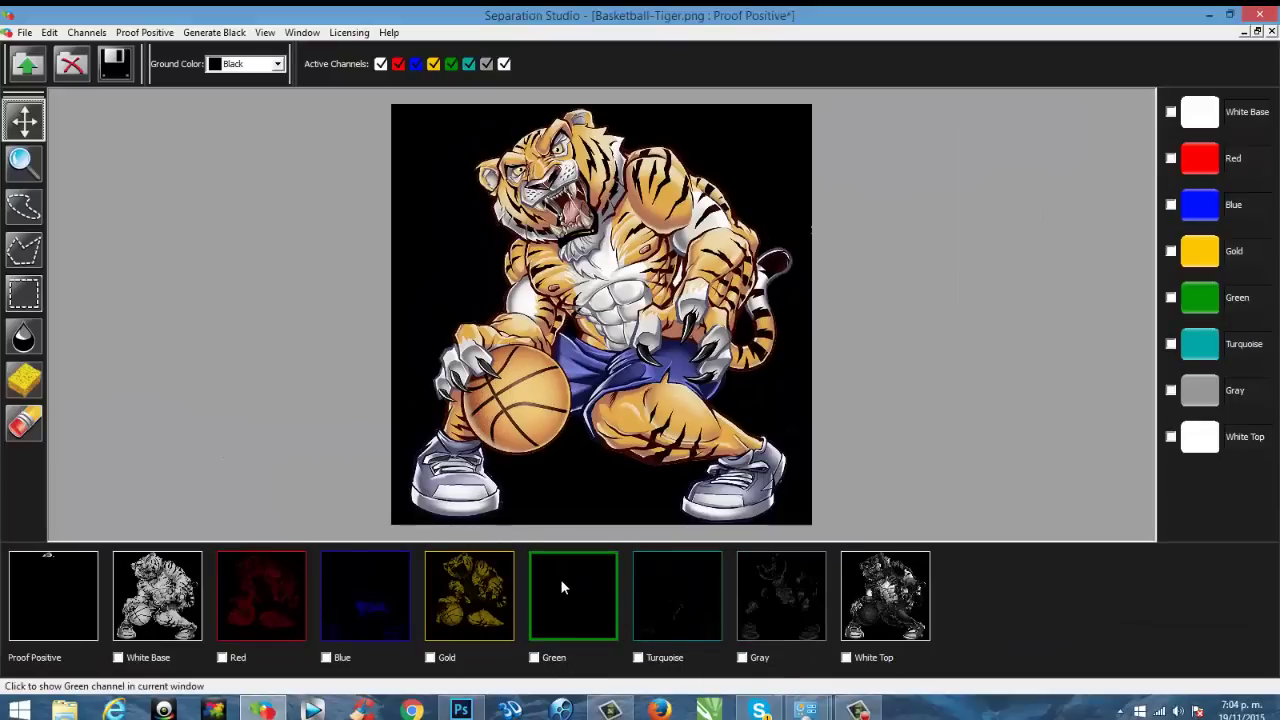
right_click(563, 586)
left_click(607, 626)
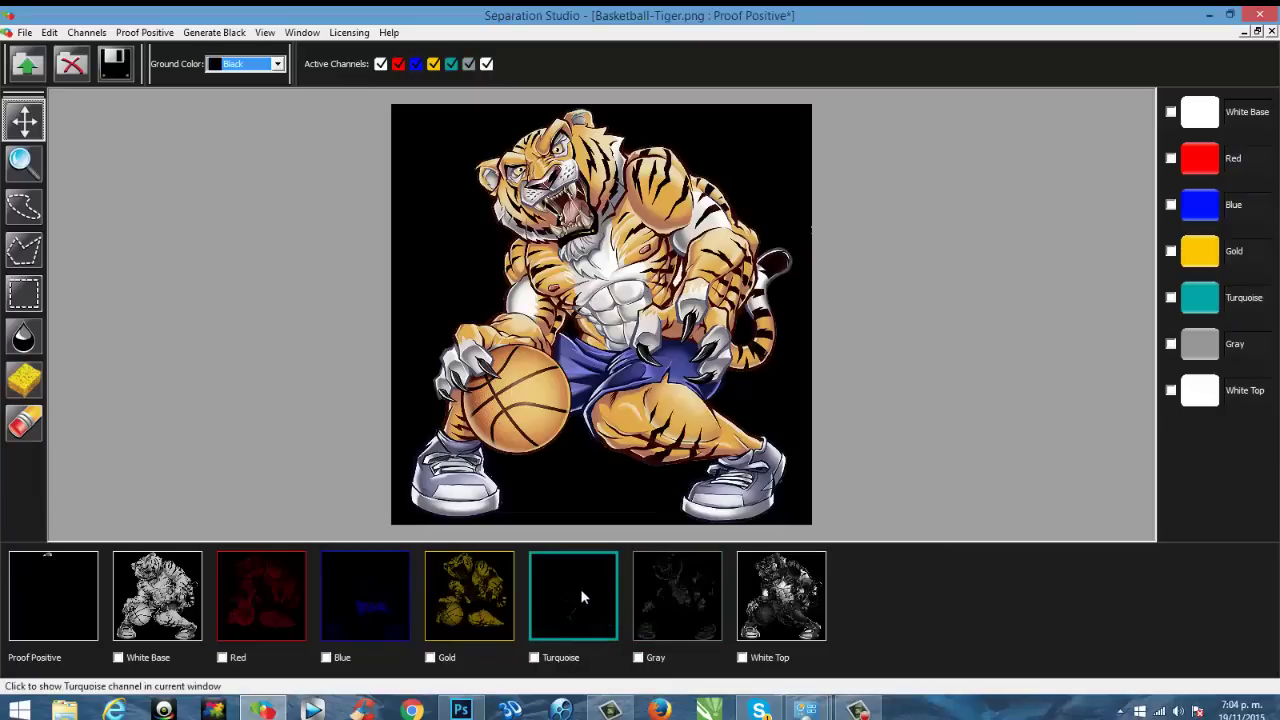
right_click(561, 582)
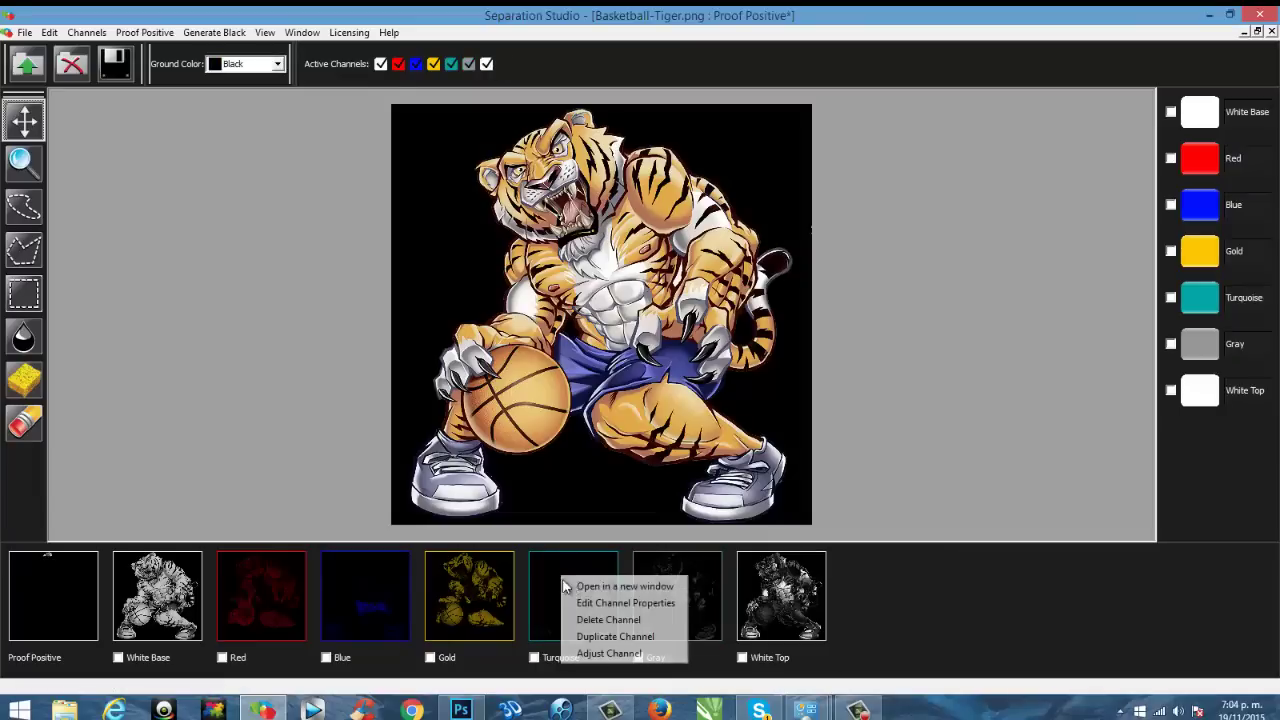
left_click(603, 621)
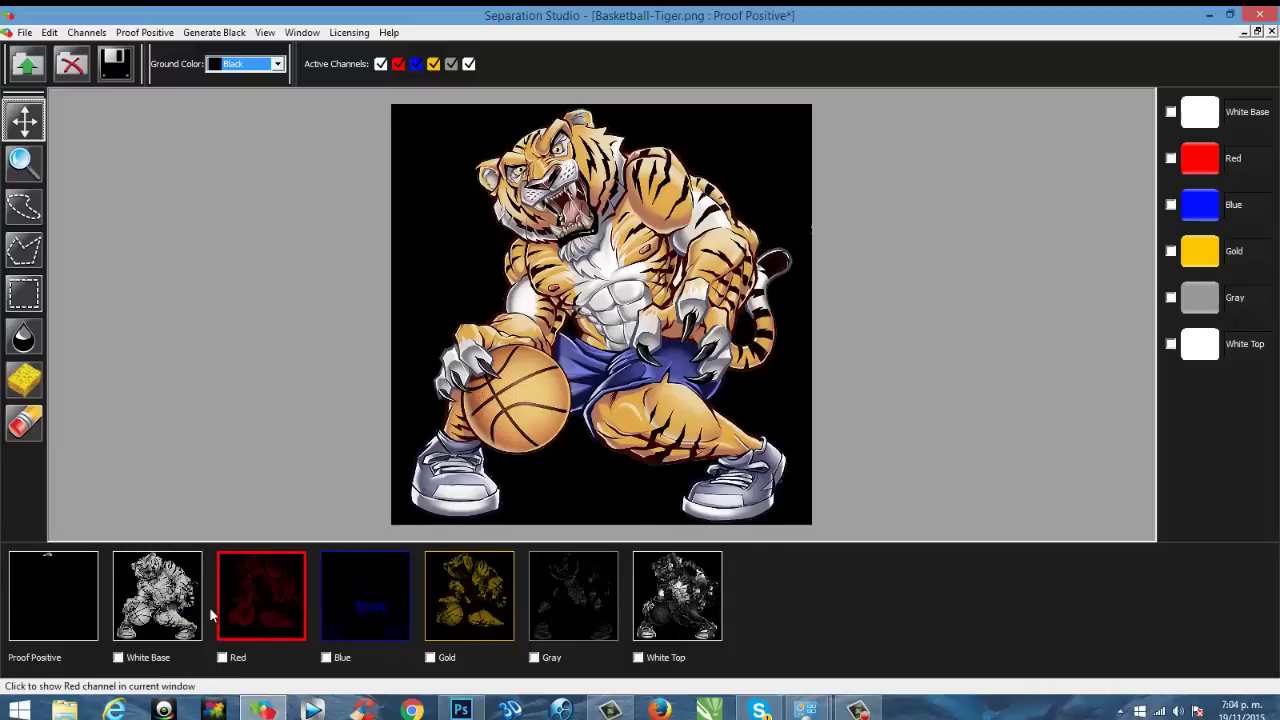
Review the remaining White Base, Red, Blue, Gold, Gray and White Top channels one by one
left_click(160, 605)
left_click(275, 590)
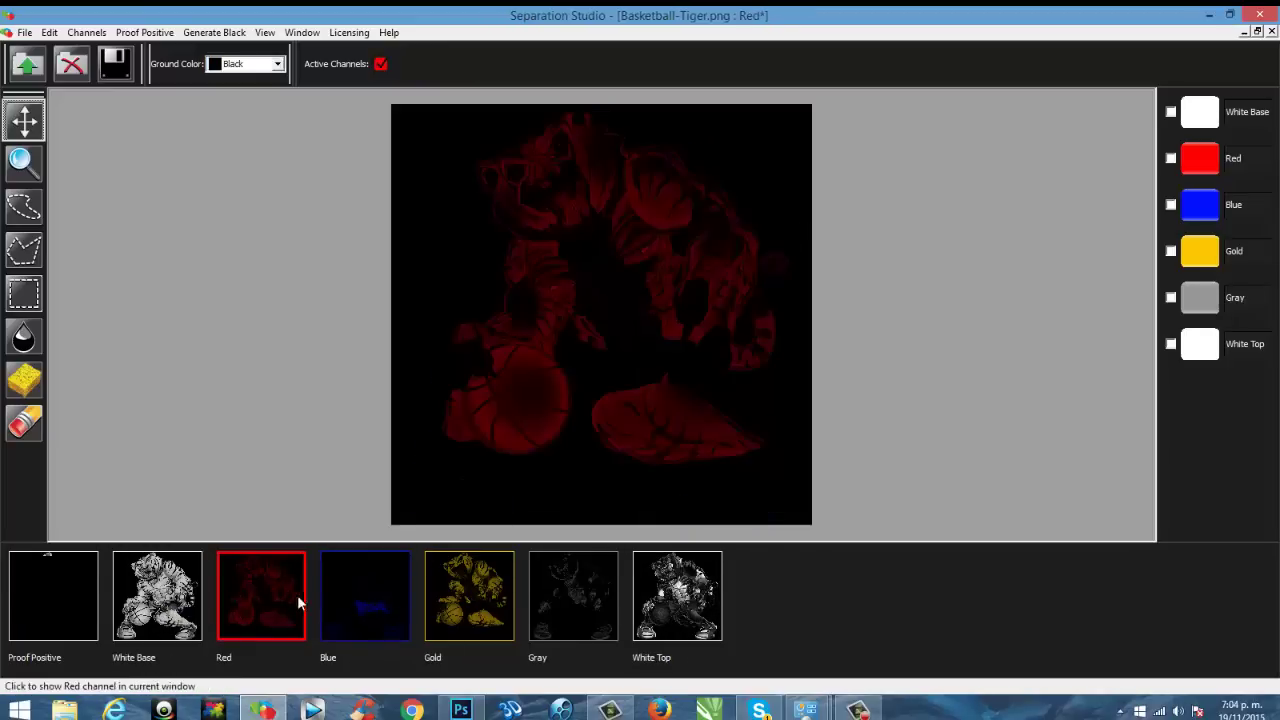
left_click(357, 598)
left_click(485, 607)
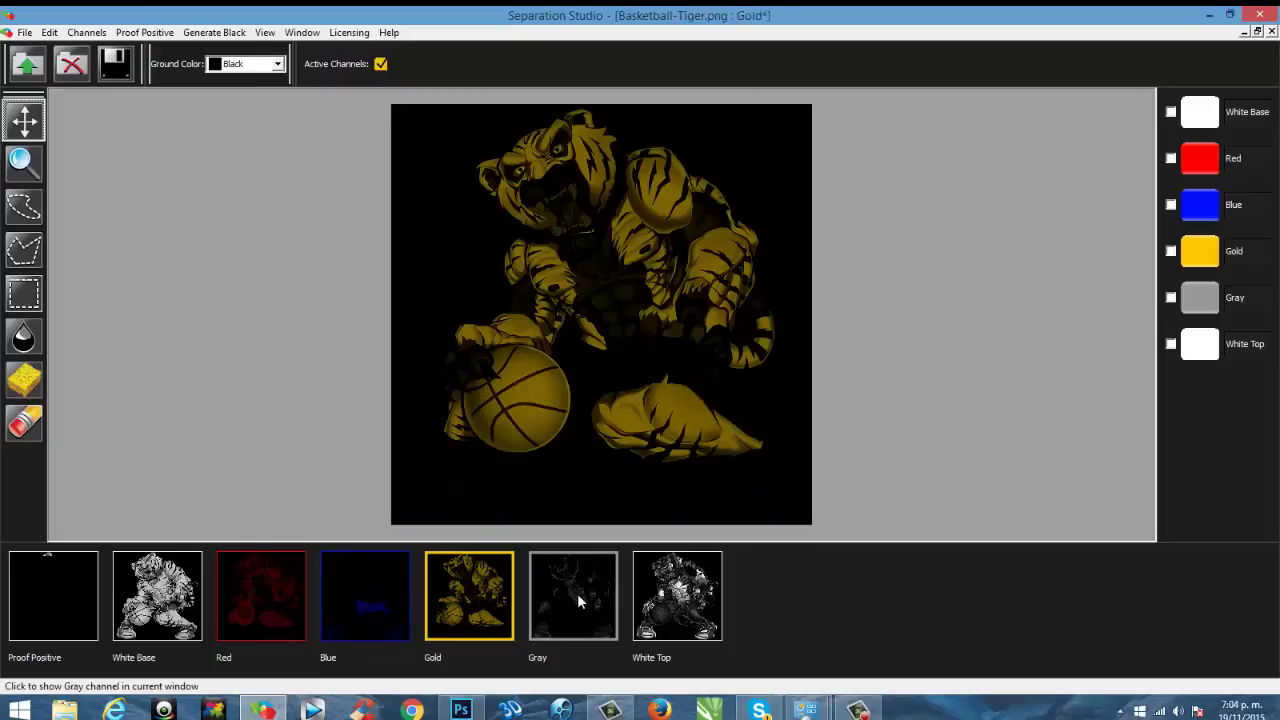
left_click(577, 593)
left_click(672, 594)
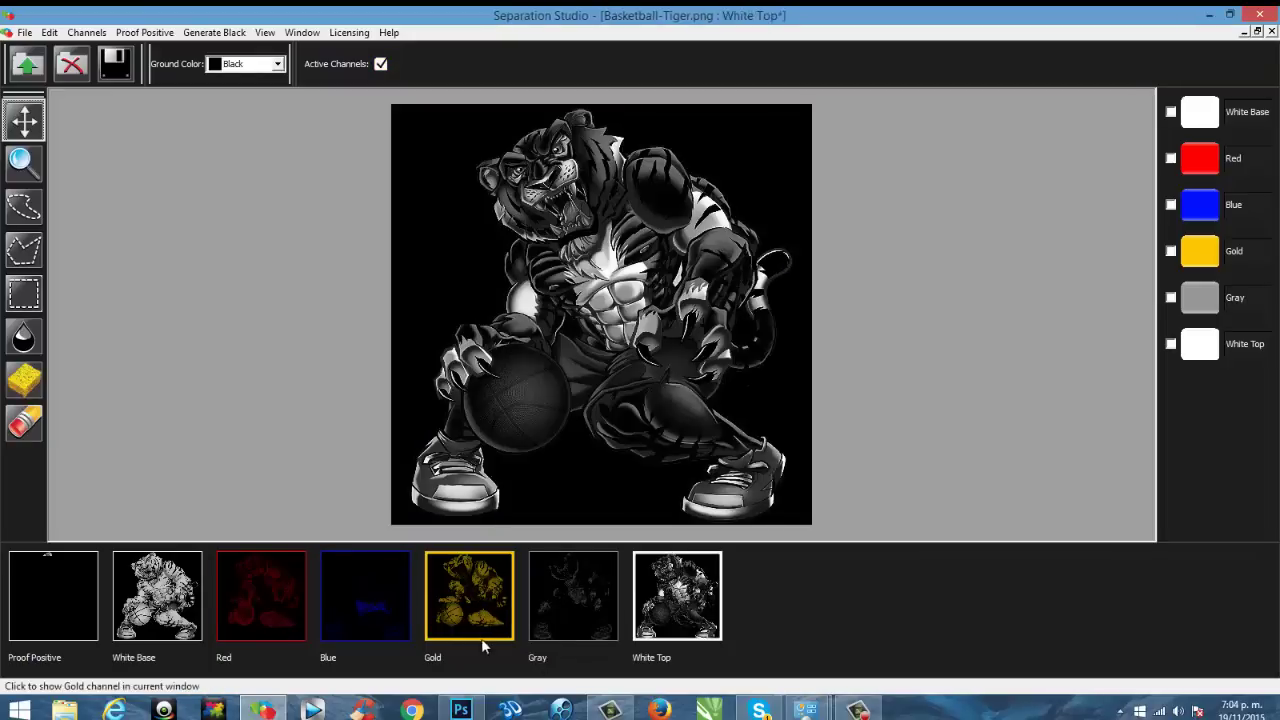
Return to the Proof Positive composite and set a custom white ground color with RGB 255, 255, 255
left_click(74, 586)
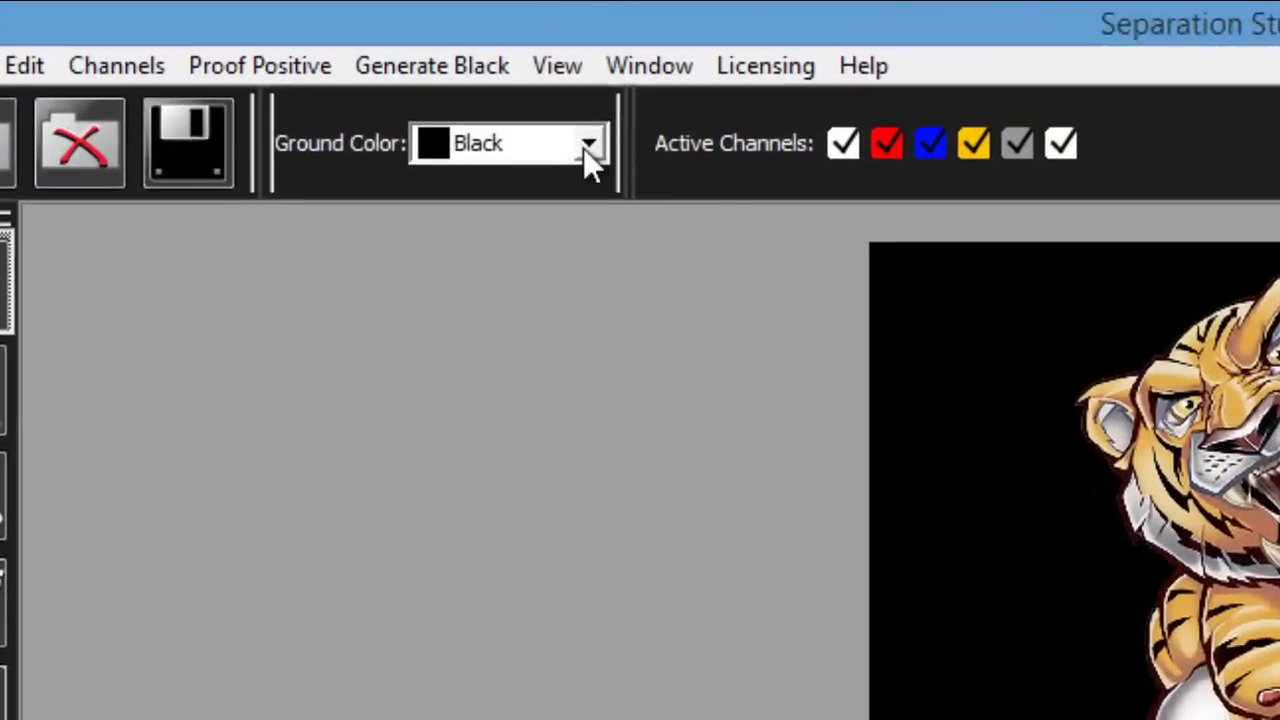
left_click(588, 148)
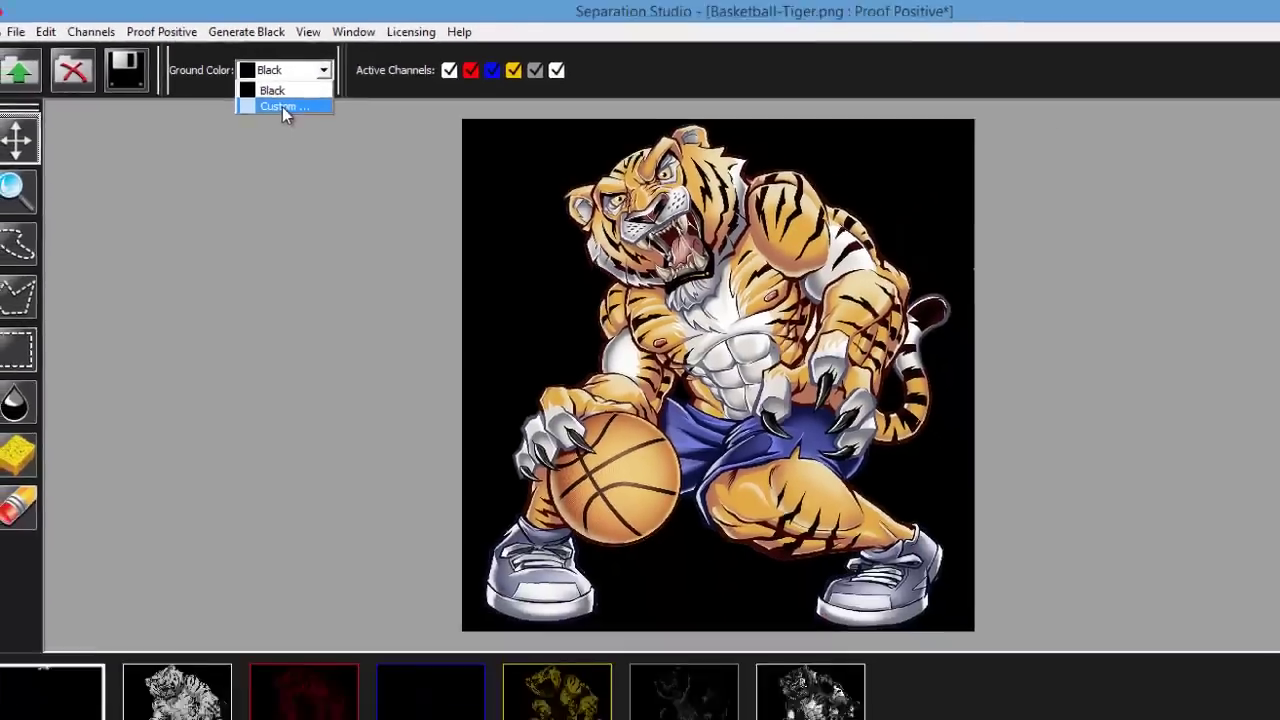
left_click(538, 232)
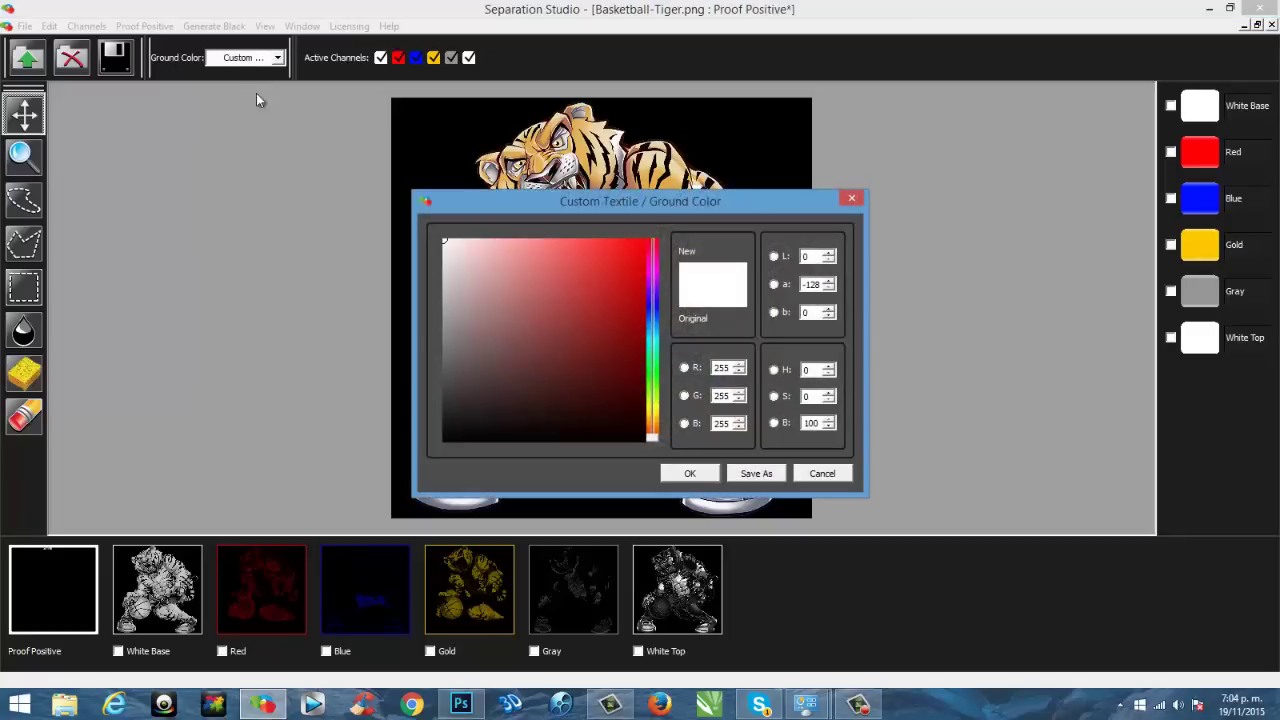
left_click(447, 248)
left_click(443, 242)
left_click(694, 474)
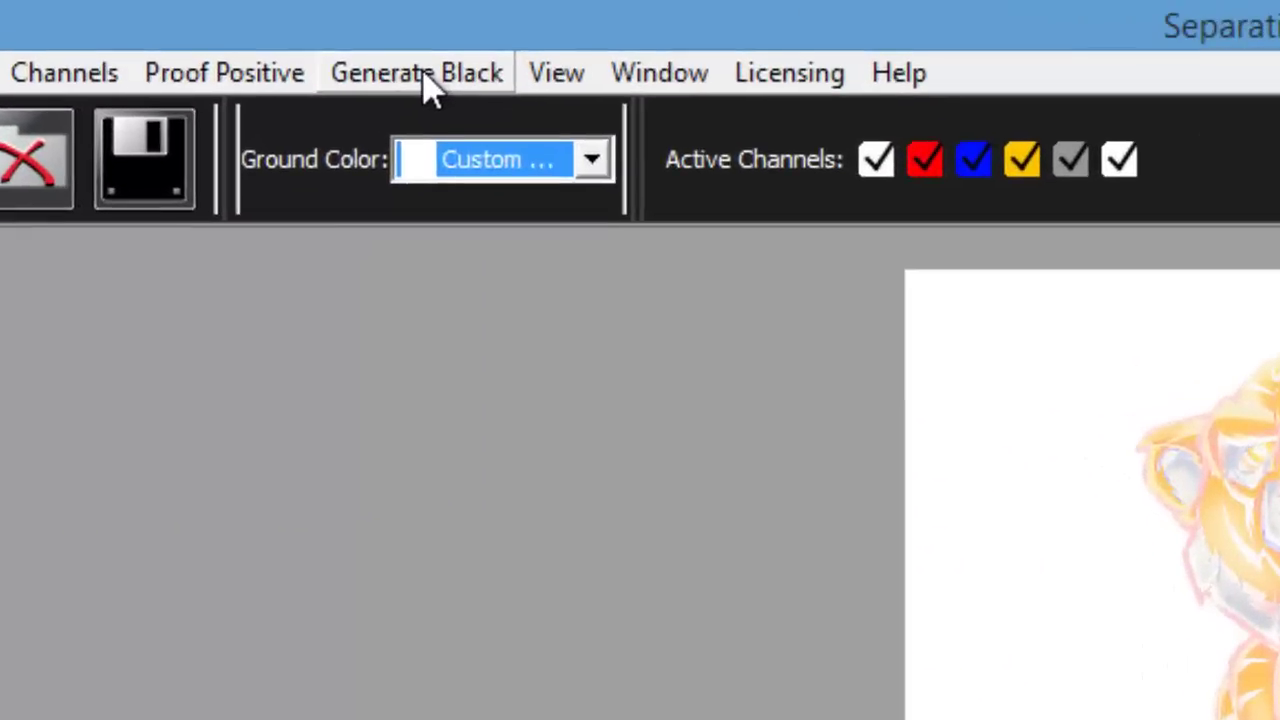
Generate a black channel from the document using the Sharper option
left_click(428, 88)
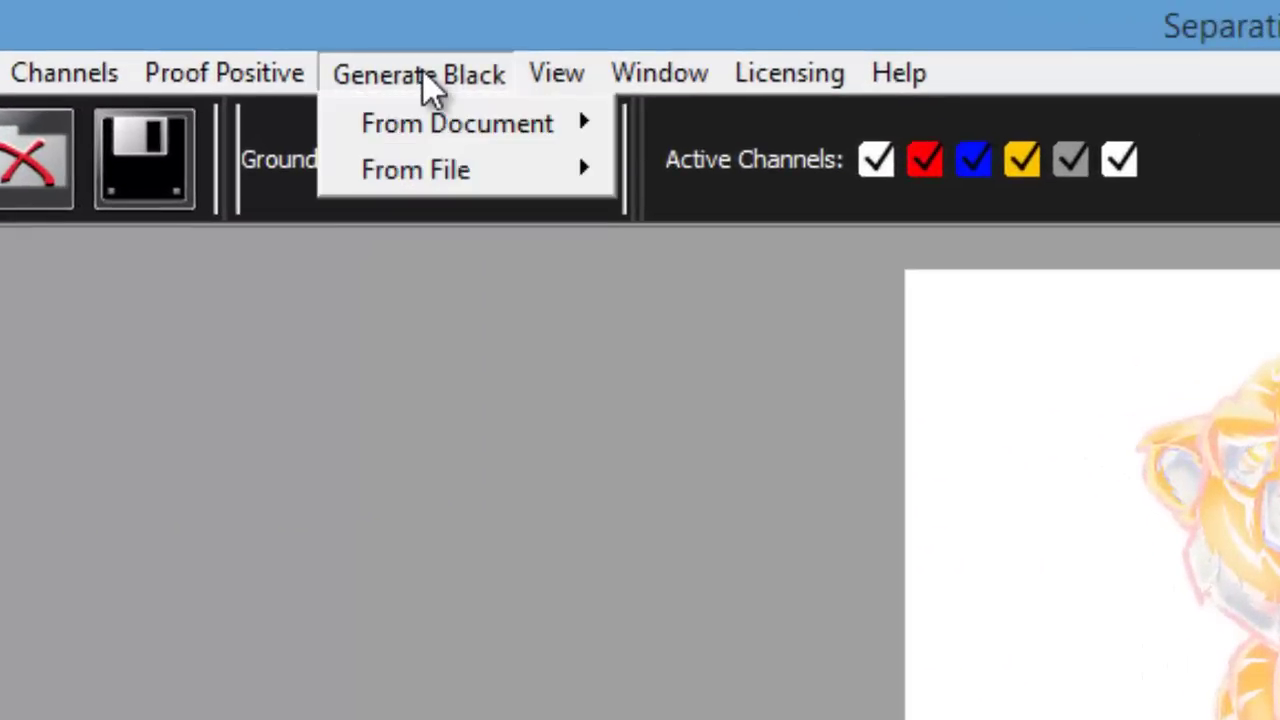
mouse_move(425, 135)
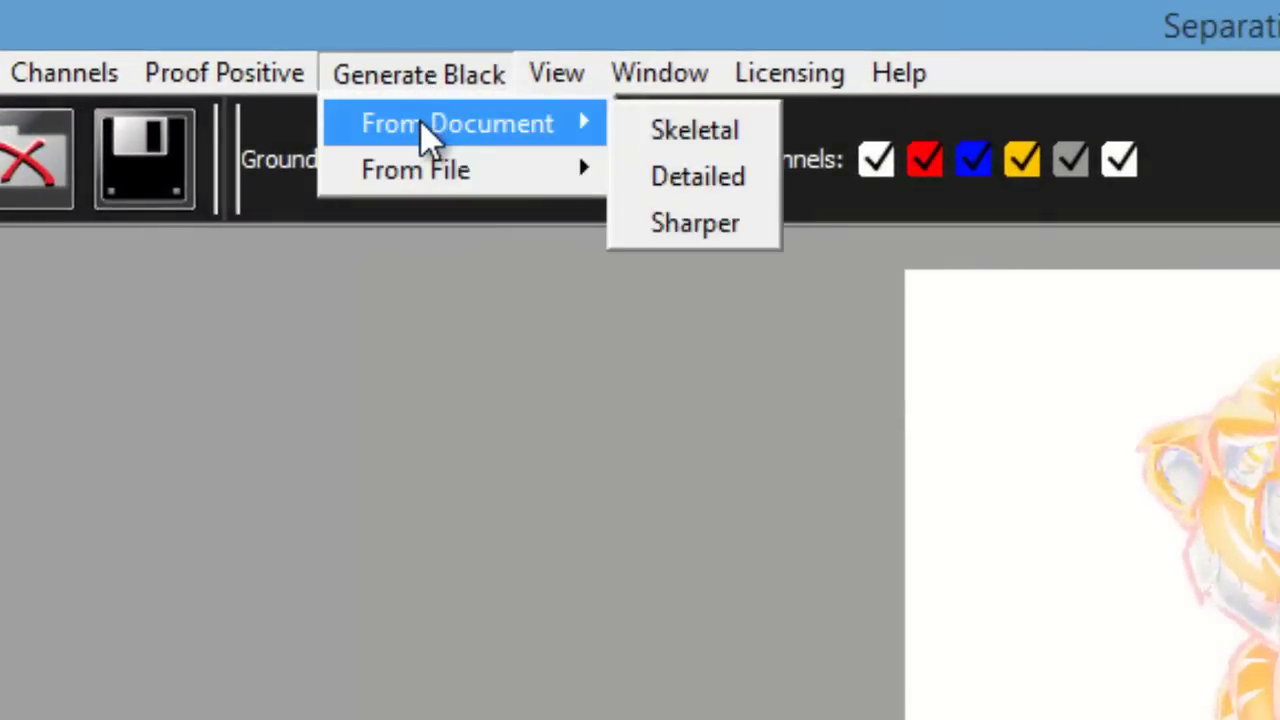
left_click(707, 232)
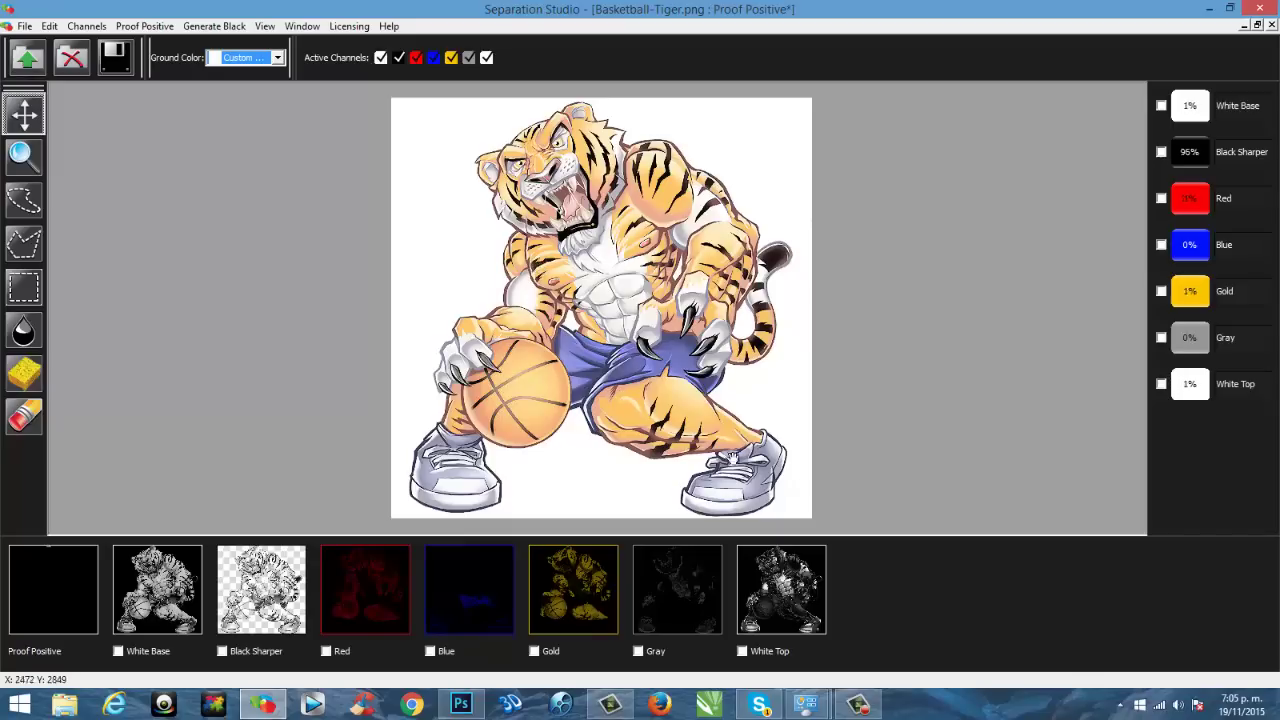
Examine the Black Sharper and White Base channels on their own, then return to the Proof Positive composite
left_click(258, 594)
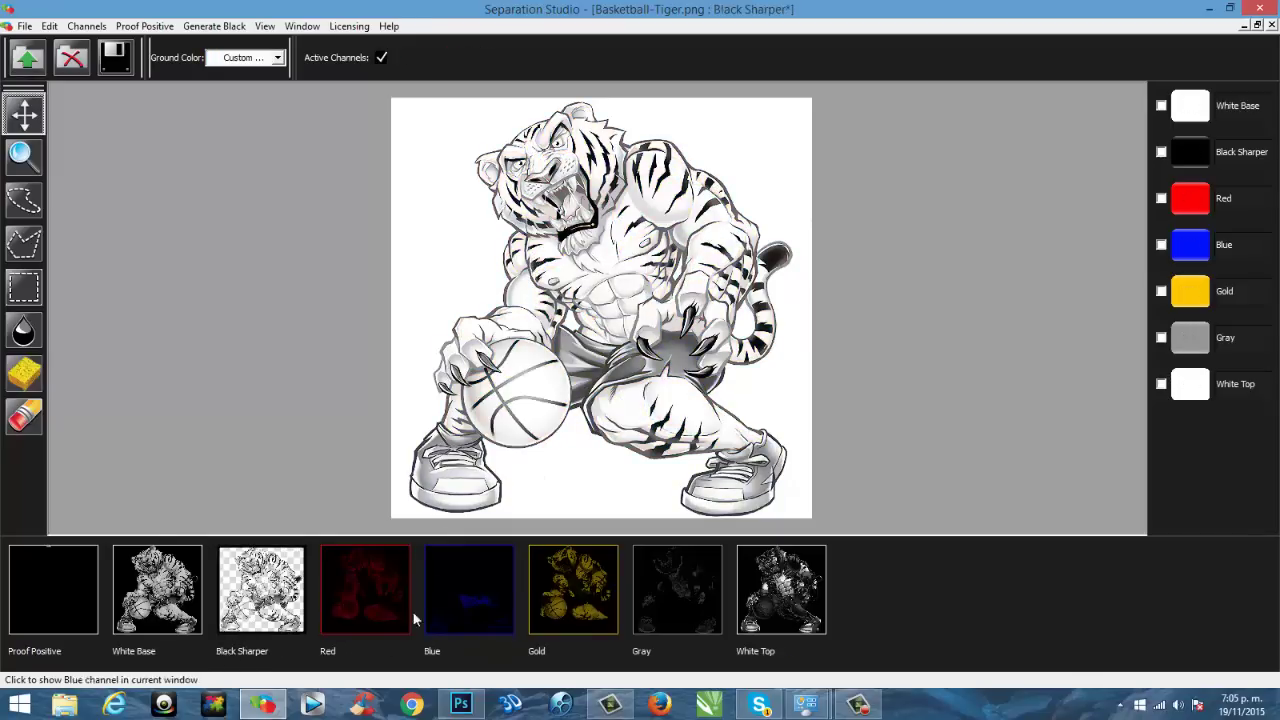
left_click(165, 588)
left_click(66, 593)
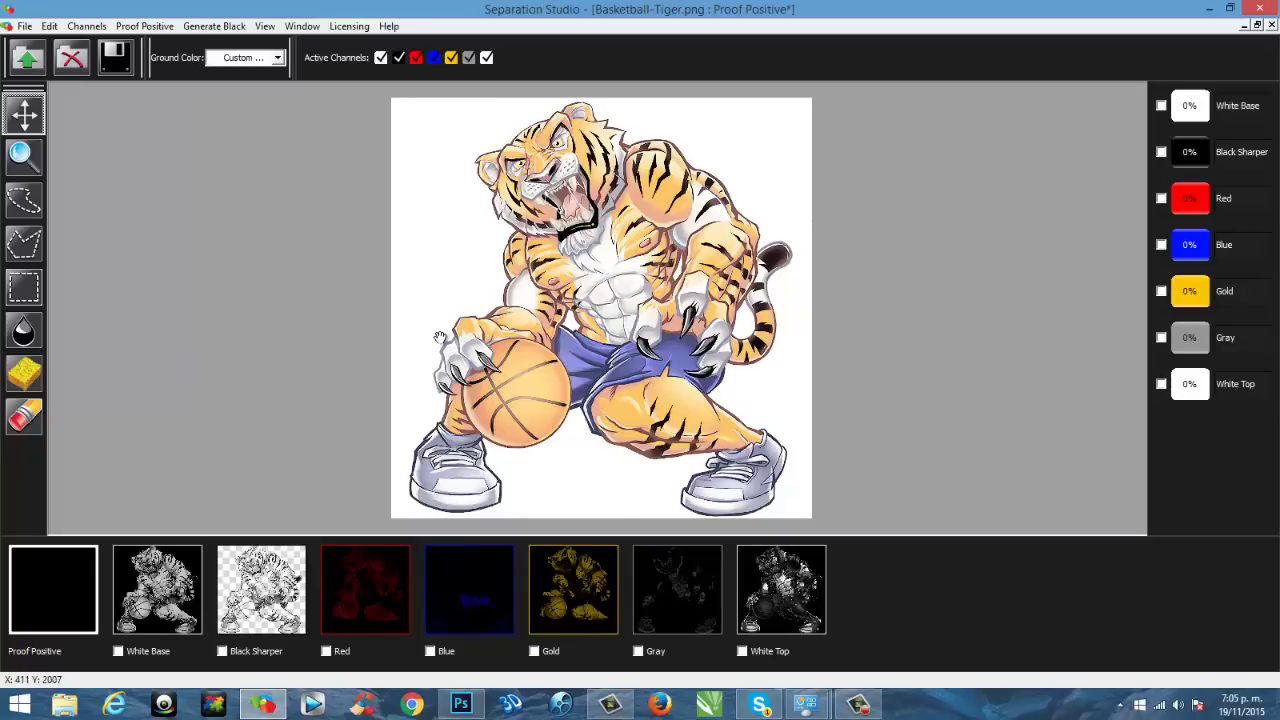
Turn off the Black Sharper channel in the composite proof and set the ground color back to Black
left_click(223, 652)
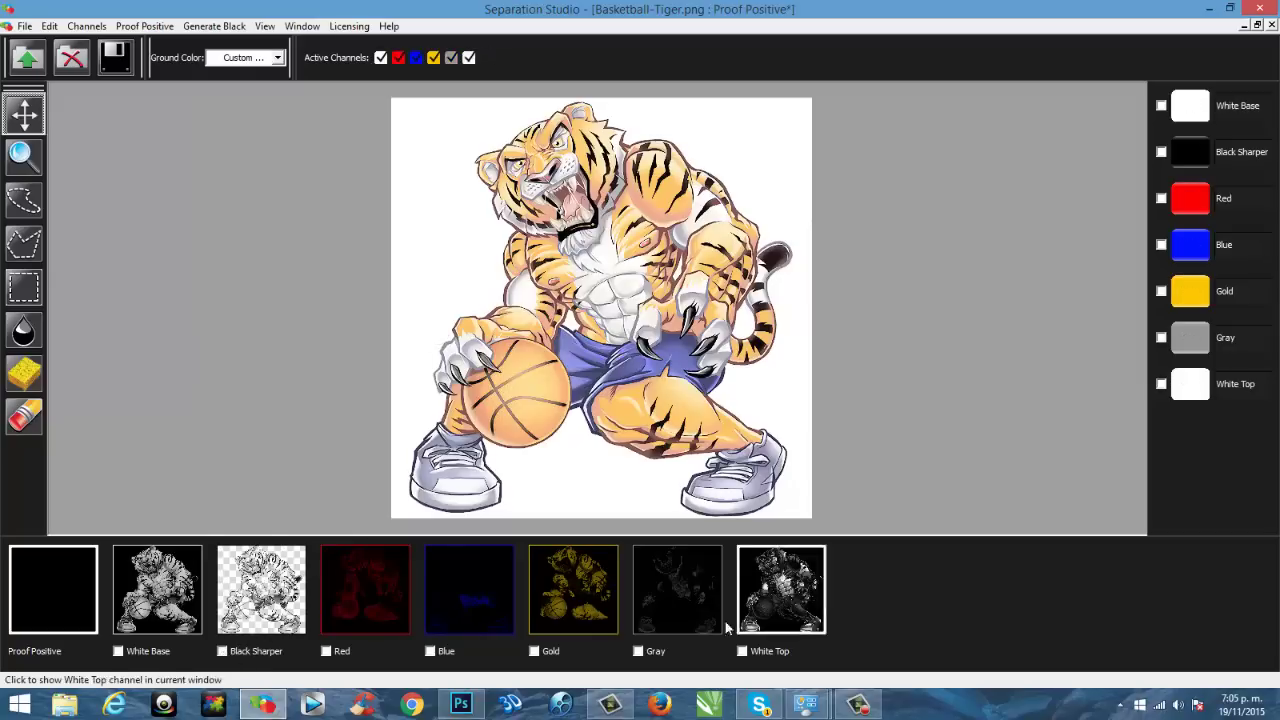
left_click(278, 58)
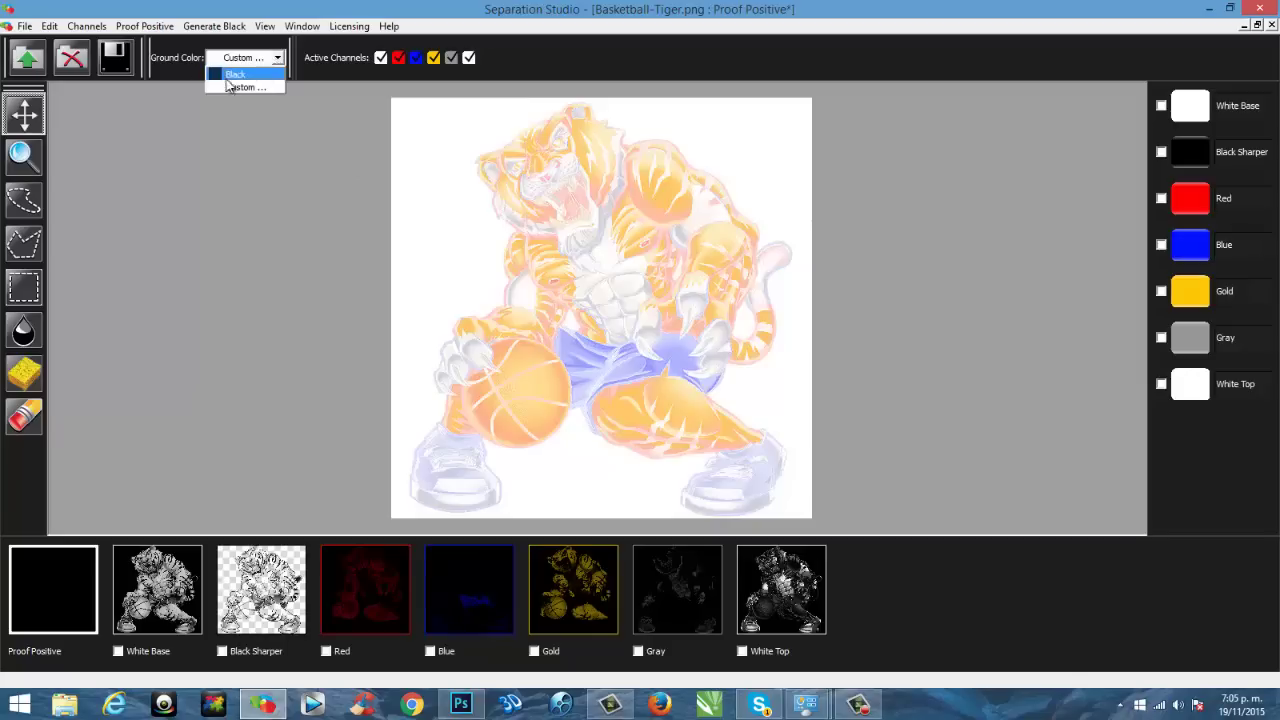
left_click(240, 75)
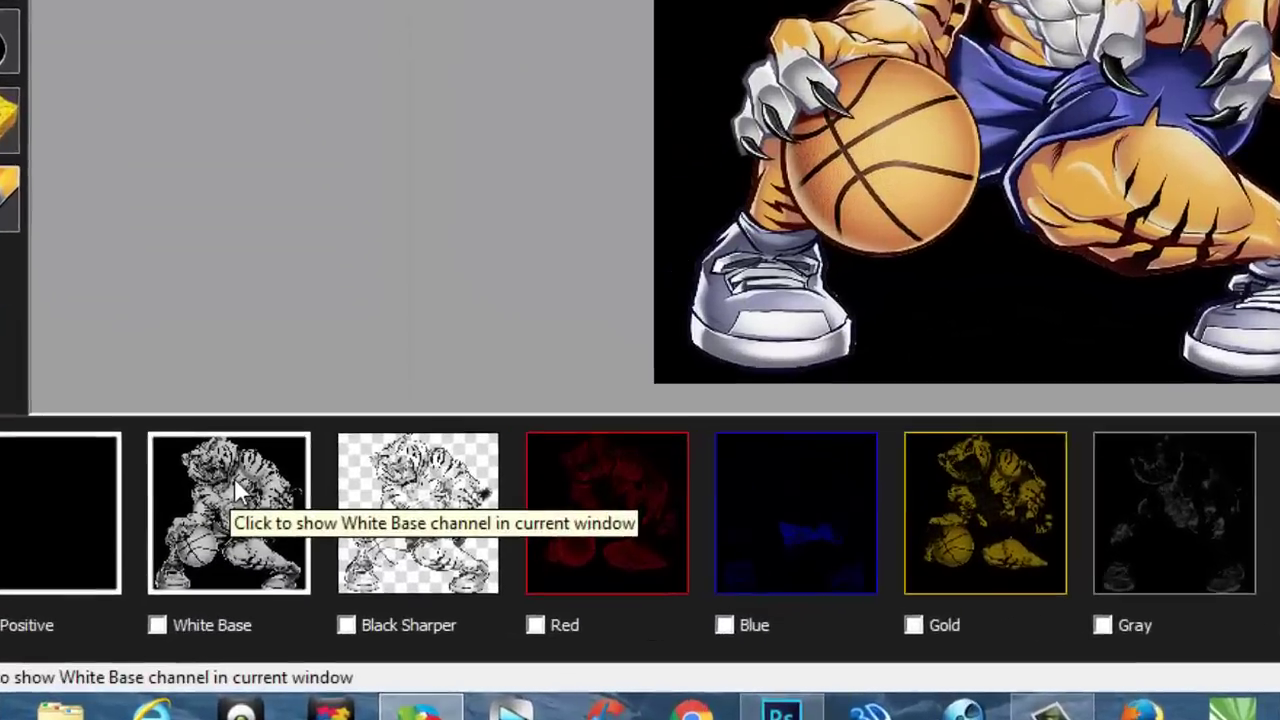
Adjust the White Base channel by saturation range, setting High Saturation to 21 and keeping Low Saturation at 100
right_click(234, 477)
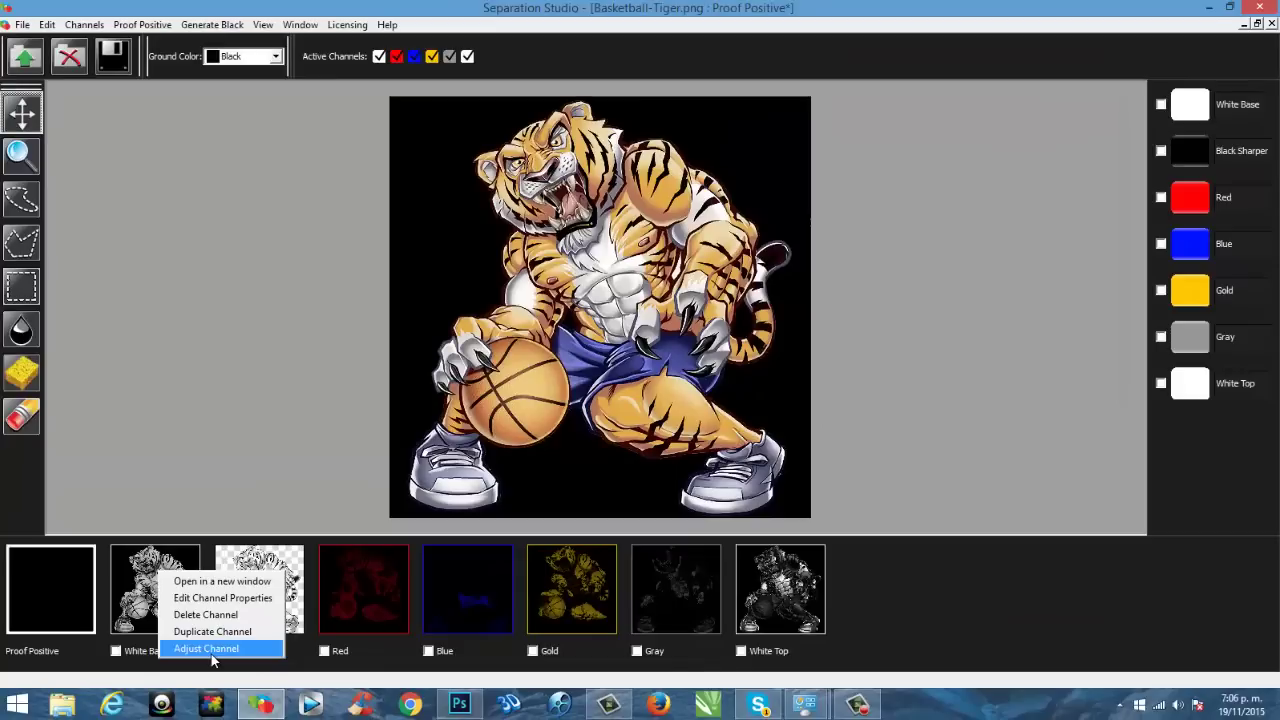
left_click(211, 650)
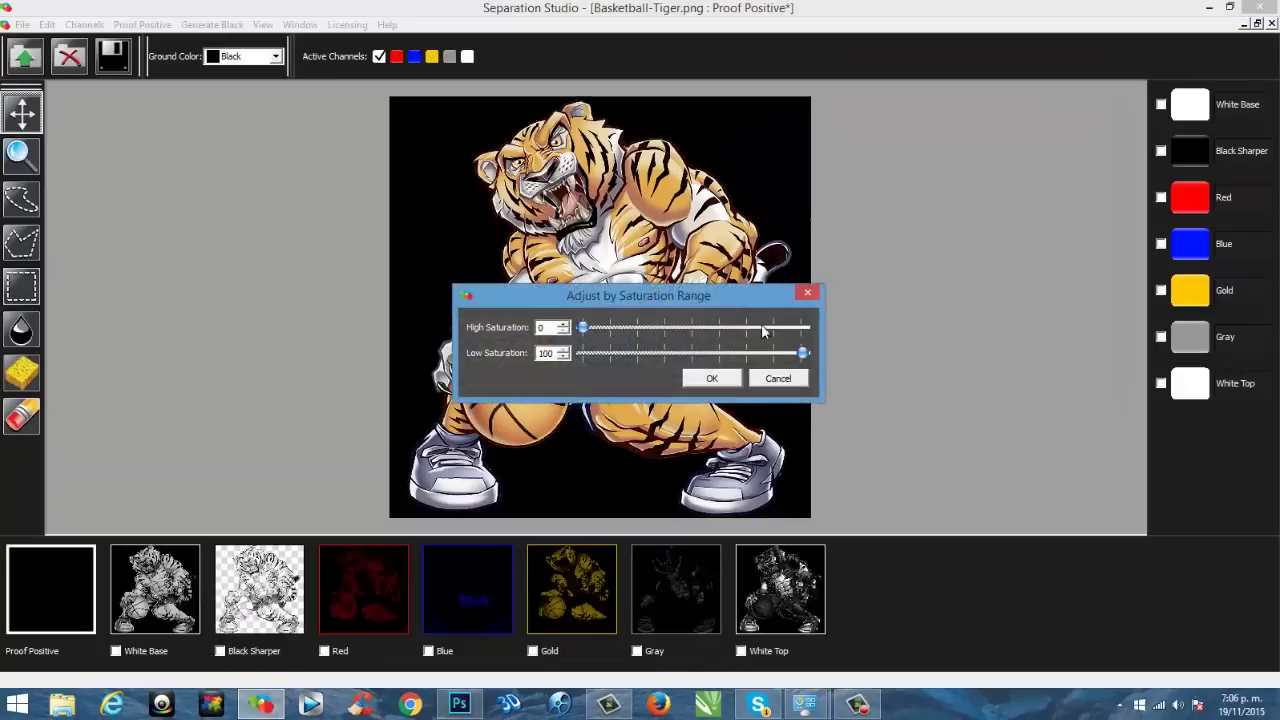
left_click_drag(710, 290, 1039, 110)
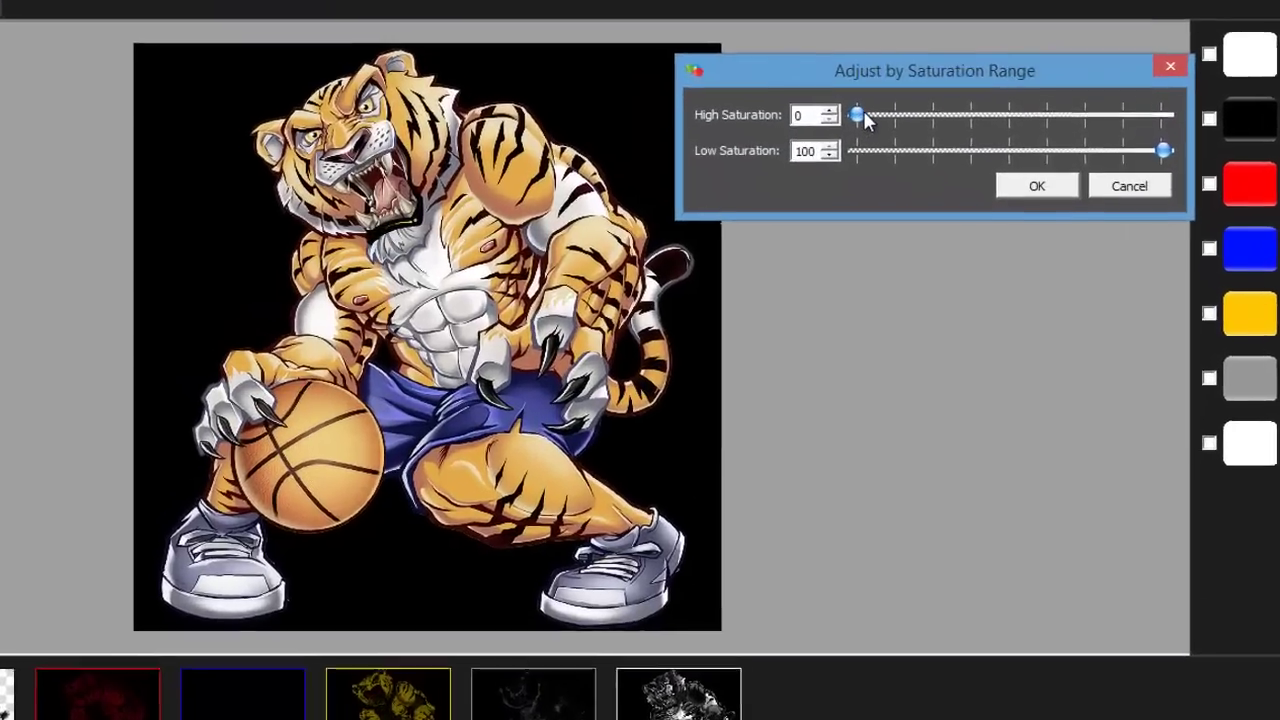
mouse_move(910, 146)
left_mouse_down()
mouse_move(934, 146)
mouse_move(914, 147)
left_mouse_up()
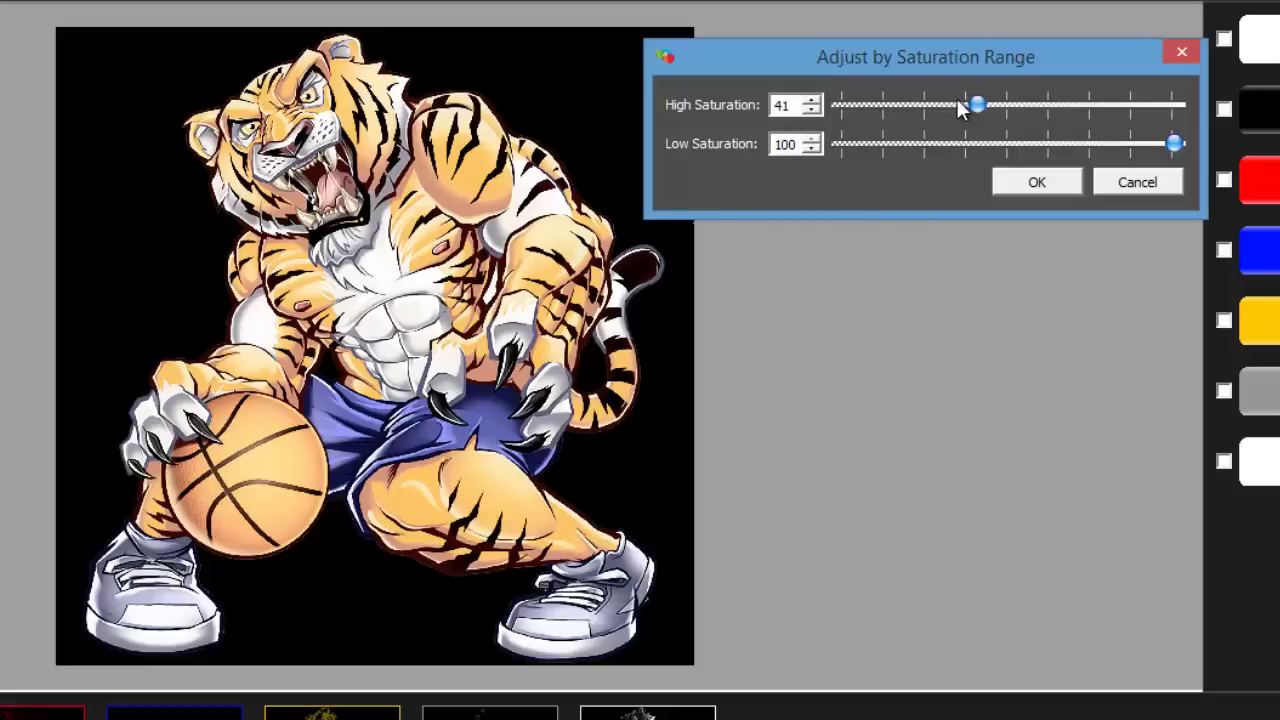
left_click_drag(939, 106, 909, 106)
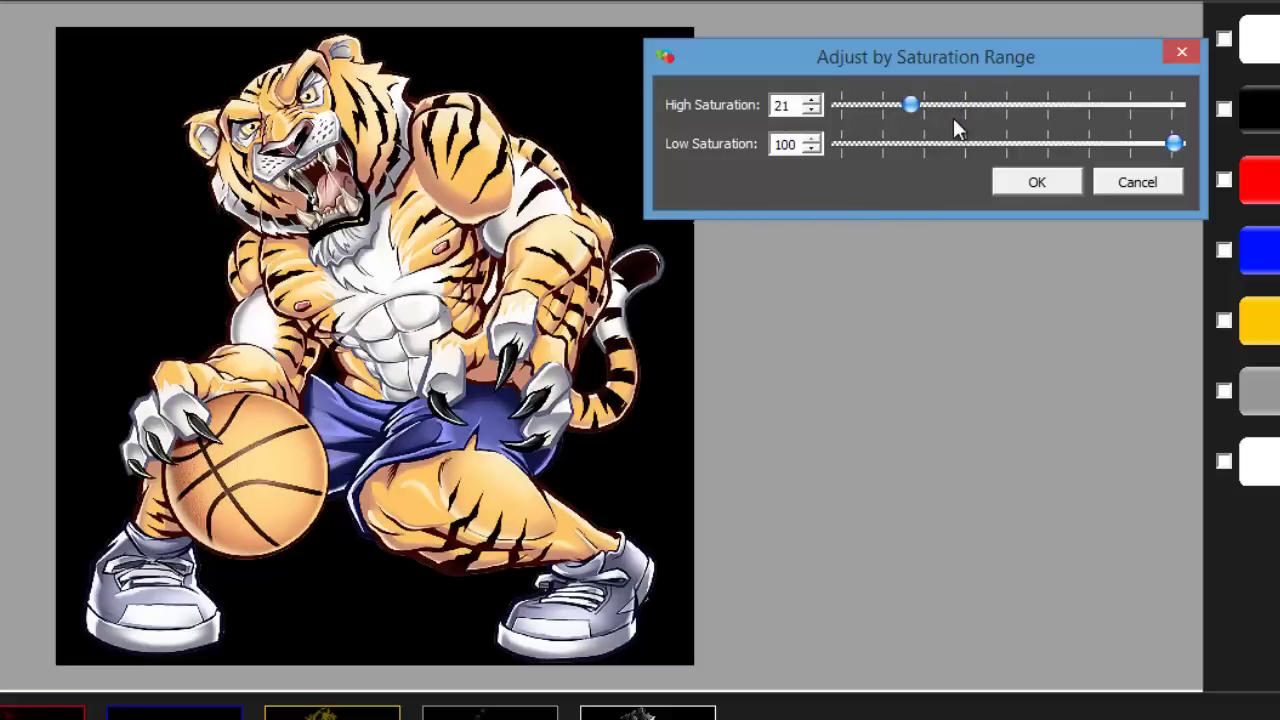
left_click(1037, 182)
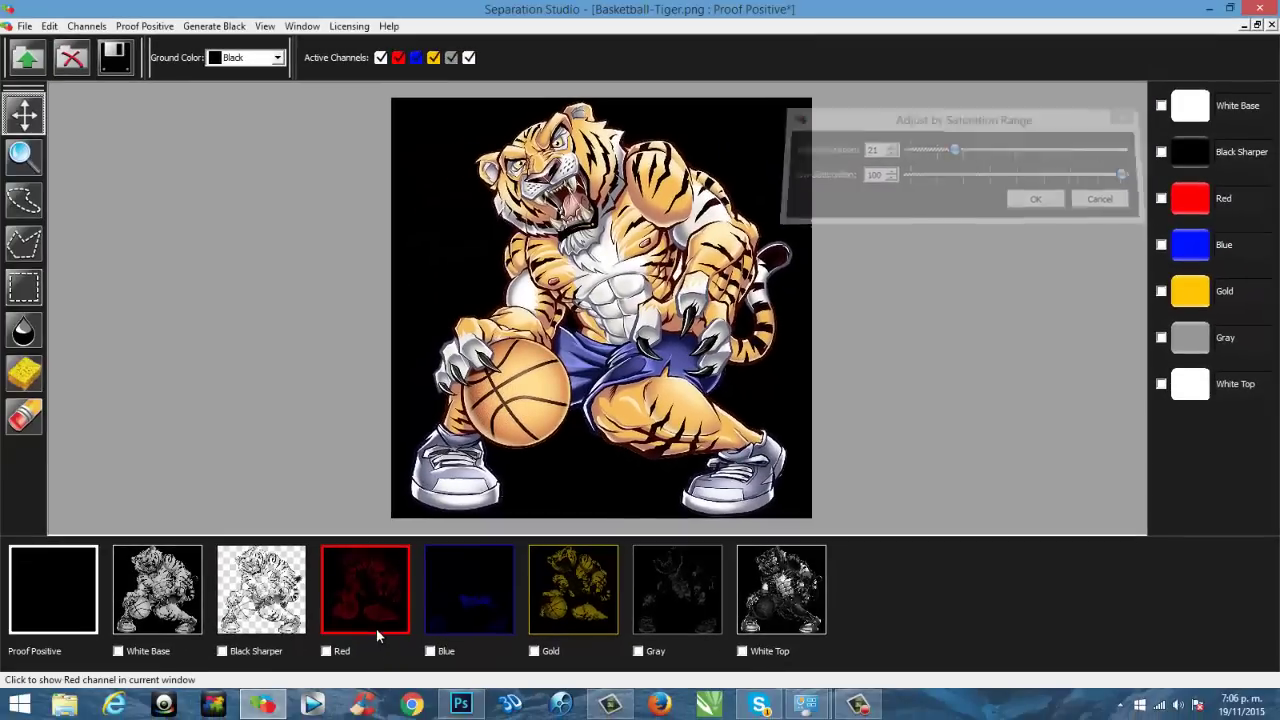
Adjust the Red channel by saturation range, raising High Saturation to roughly the middle of its range with Low Saturation at 100
right_click(375, 569)
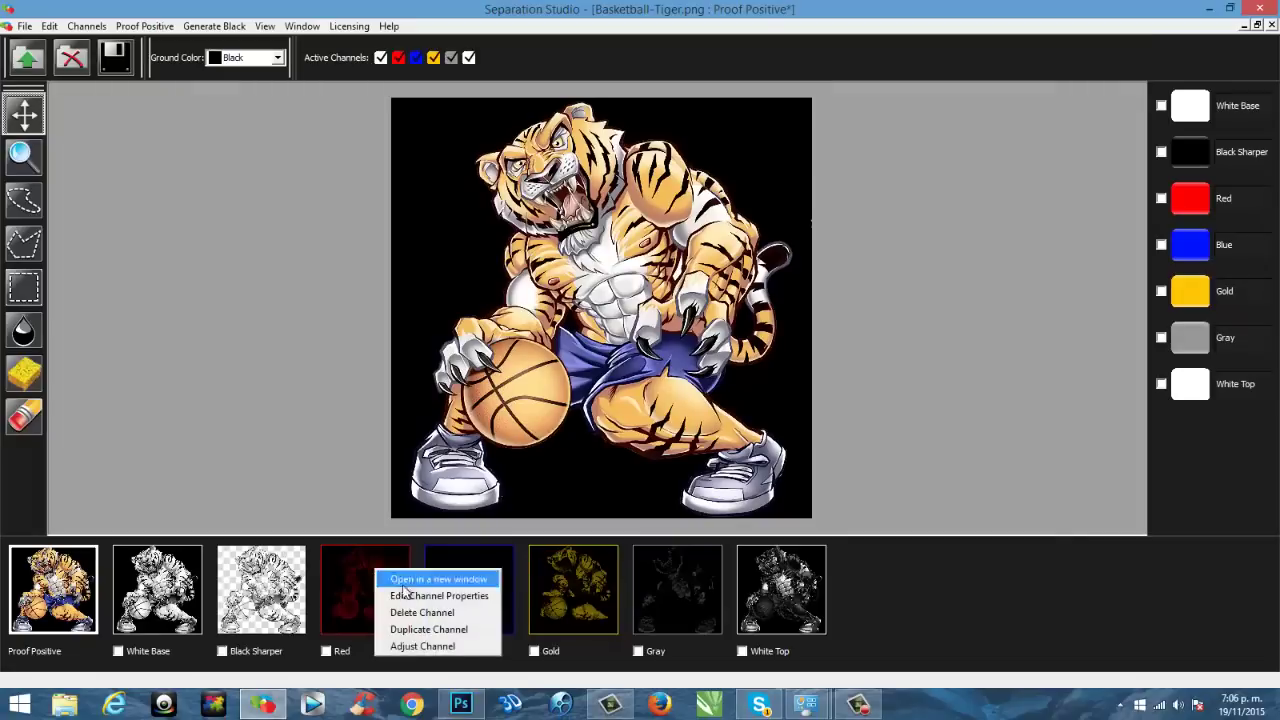
left_click(426, 646)
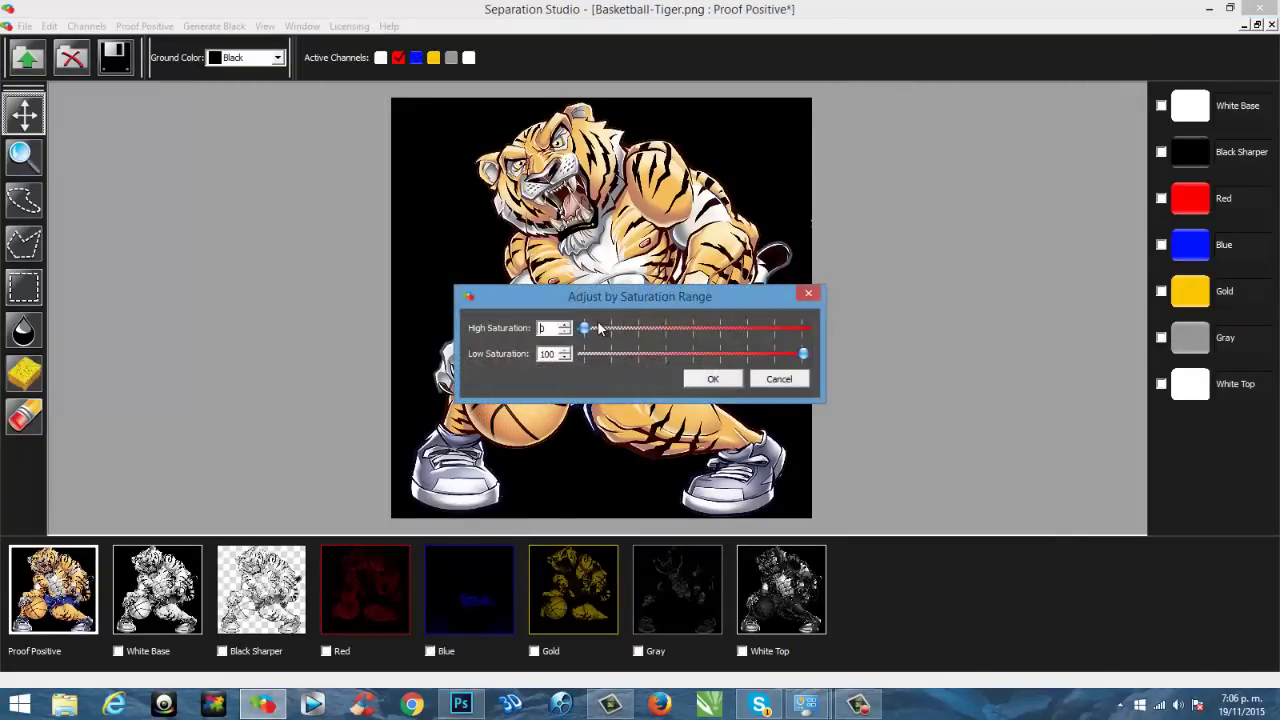
left_click_drag(586, 329, 696, 335)
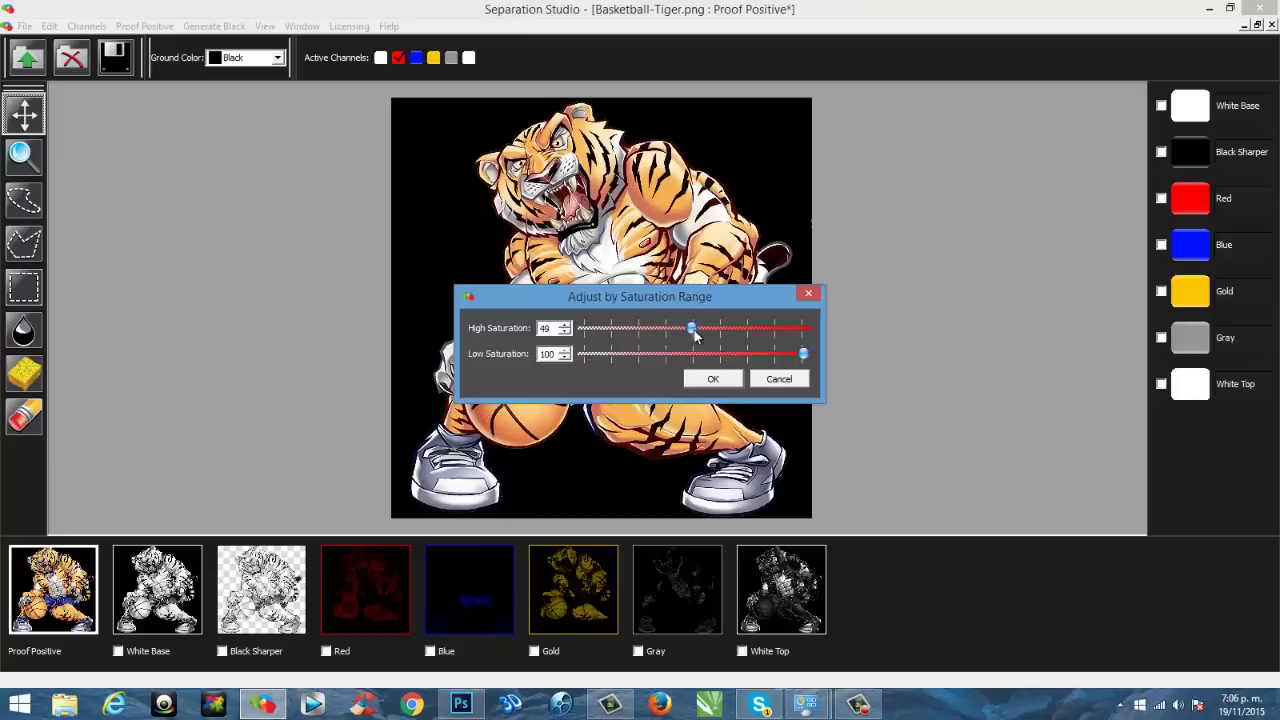
left_click_drag(805, 358, 693, 357)
left_click_drag(720, 297, 1076, 109)
left_click_drag(1046, 173, 1163, 177)
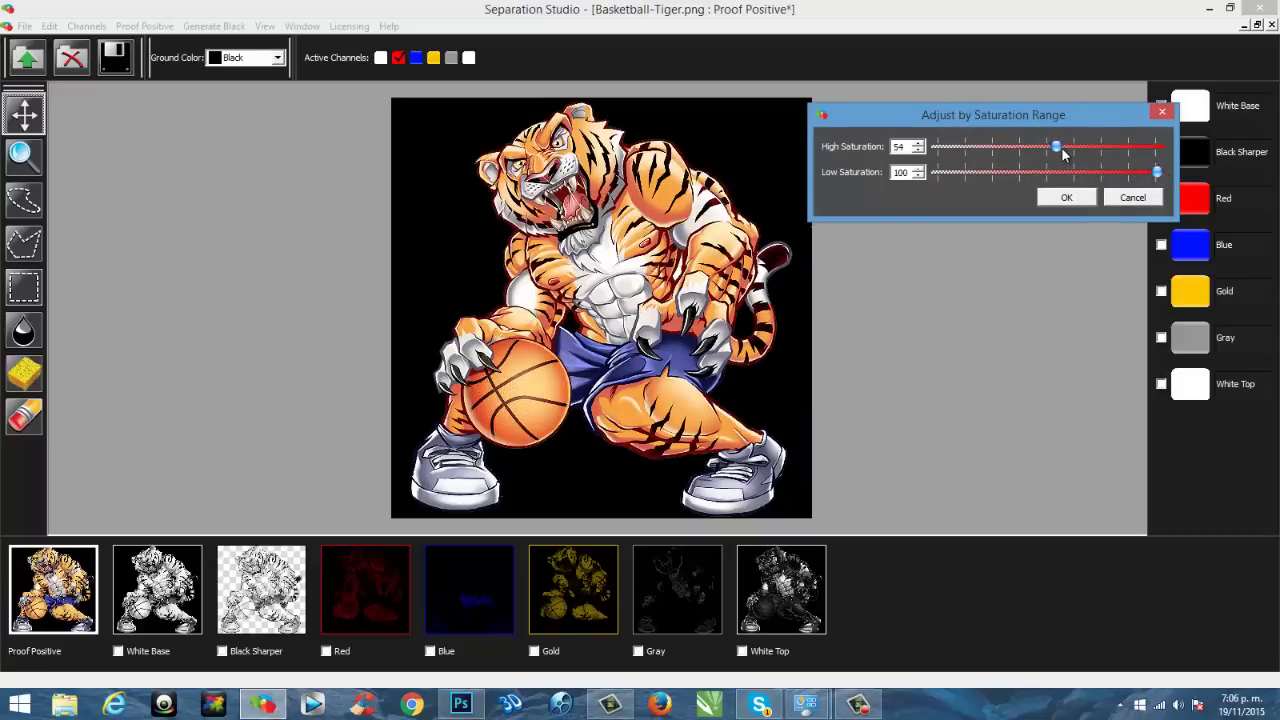
left_click_drag(1060, 148, 1051, 155)
left_click(1067, 198)
Adjust the Blue channel by saturation range, setting High Saturation to 44 and keeping Low Saturation at 100
right_click(467, 593)
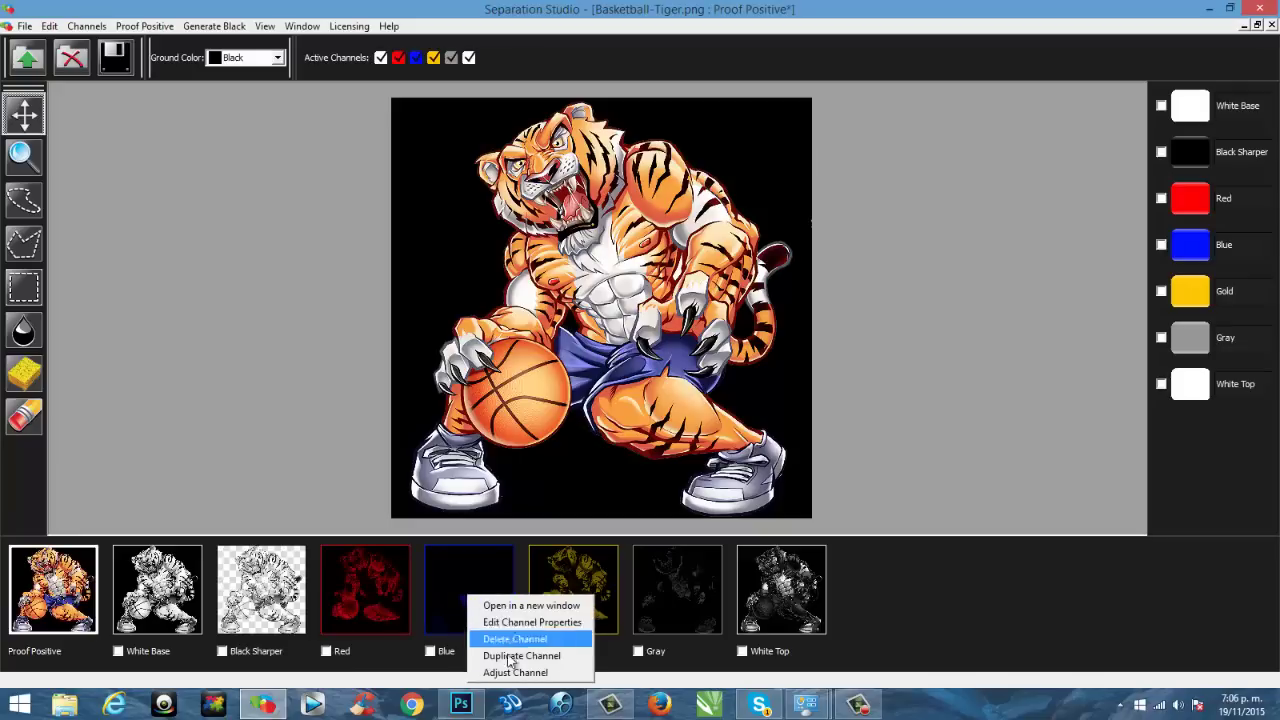
left_click(525, 674)
left_click_drag(700, 297, 1044, 129)
left_click(986, 163)
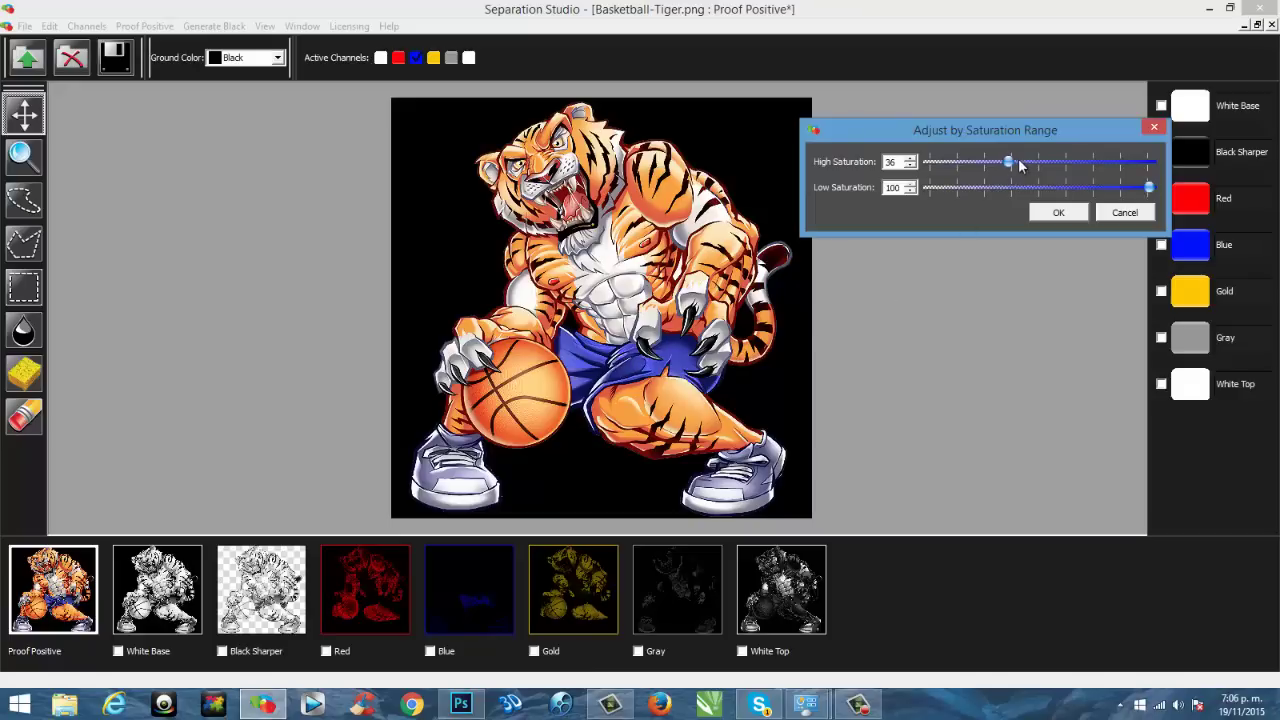
left_click_drag(1012, 161, 1026, 161)
left_click(1059, 213)
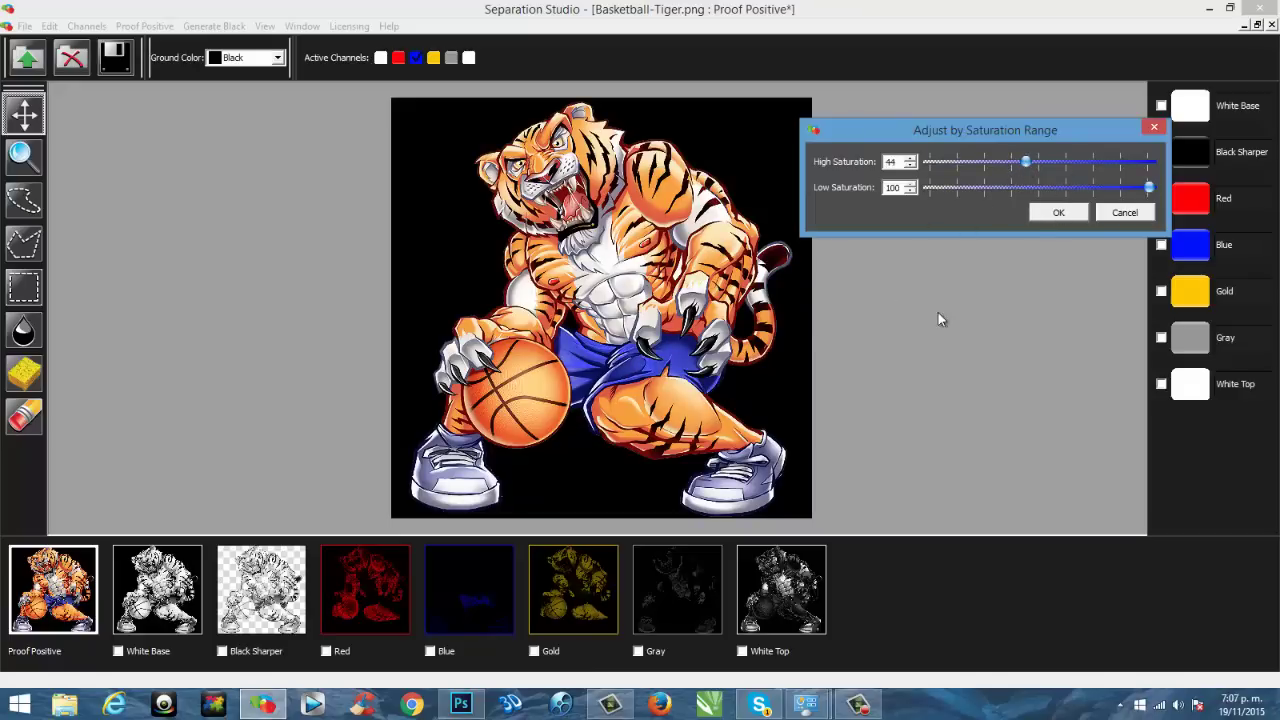
Adjust the Gold channel by saturation range, setting High Saturation to 22 and Low Saturation to 90
right_click(580, 592)
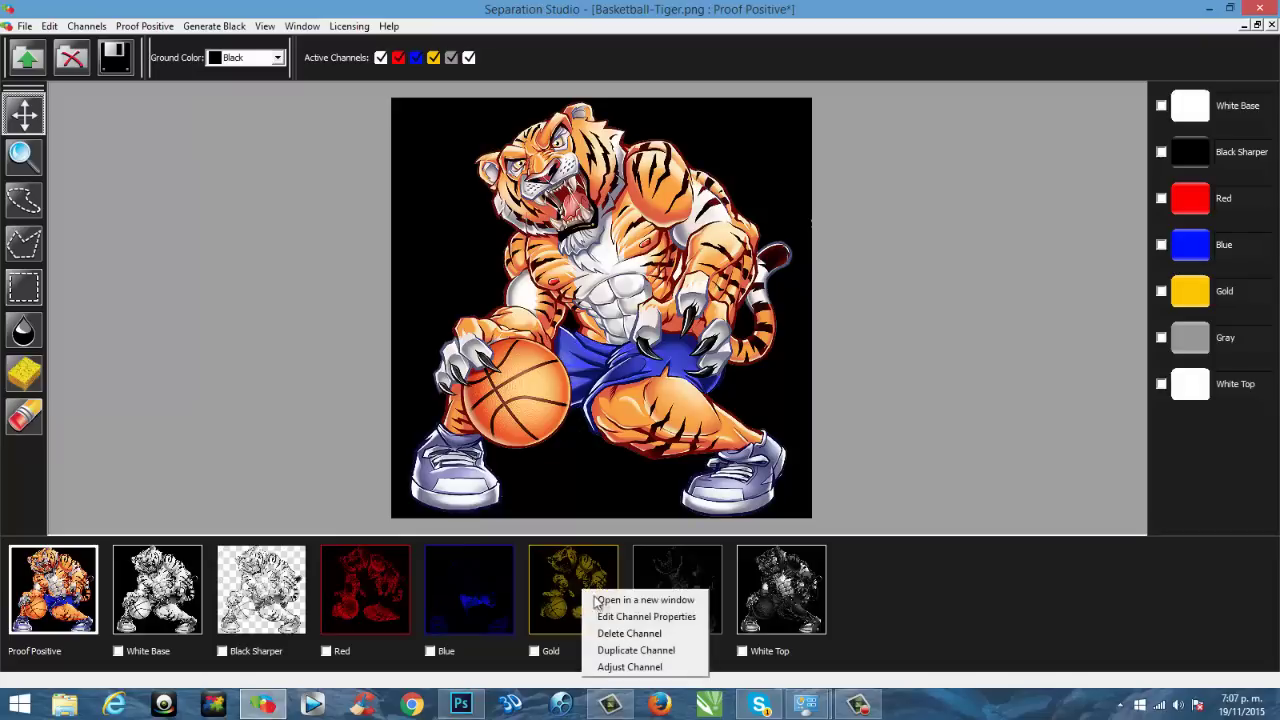
left_click(631, 667)
left_click_drag(731, 293, 1069, 118)
left_click_drag(929, 149, 975, 149)
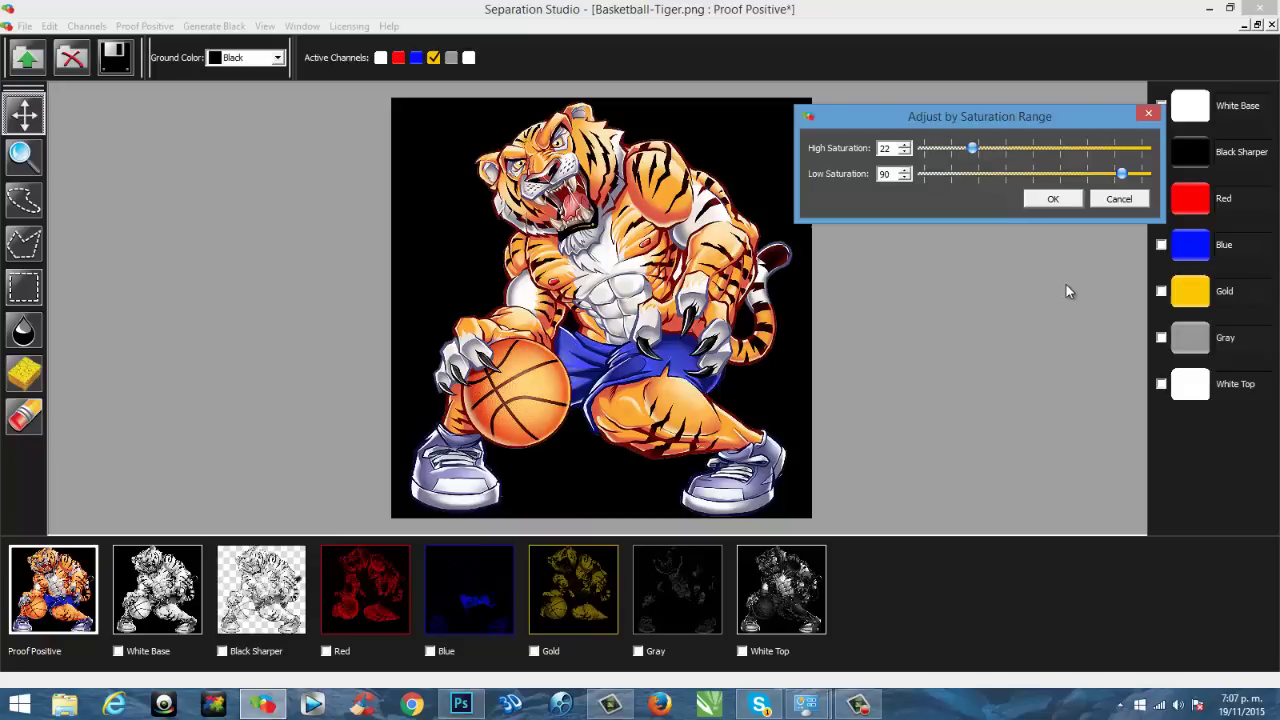
left_click(1053, 199)
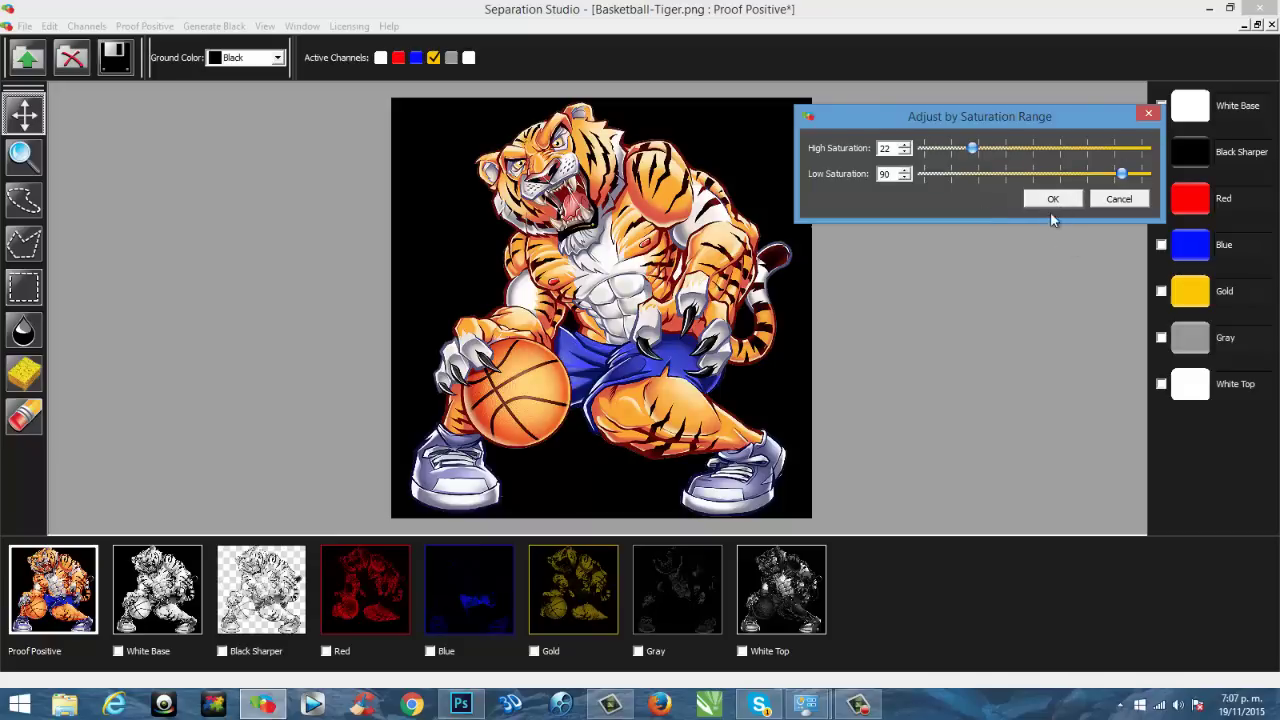
Adjust the Gray channel by saturation range, setting High Saturation to 20 and keeping Low Saturation at 100
right_click(664, 605)
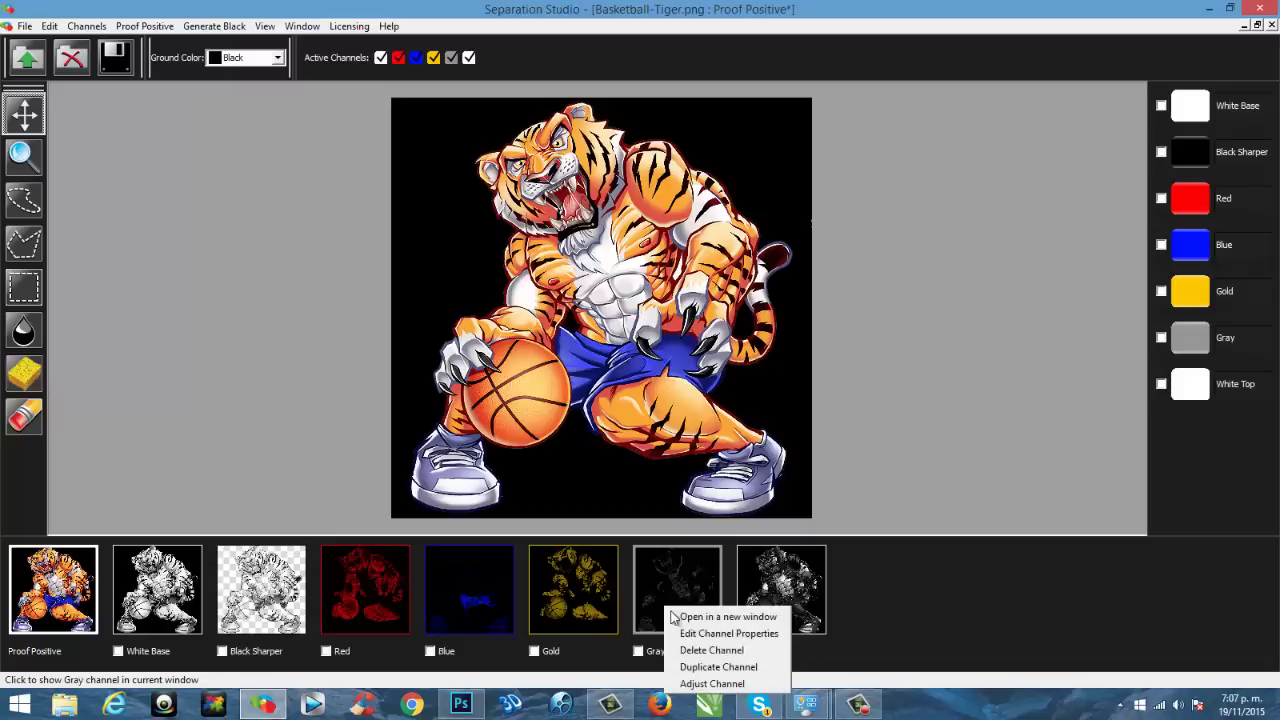
left_click(712, 684)
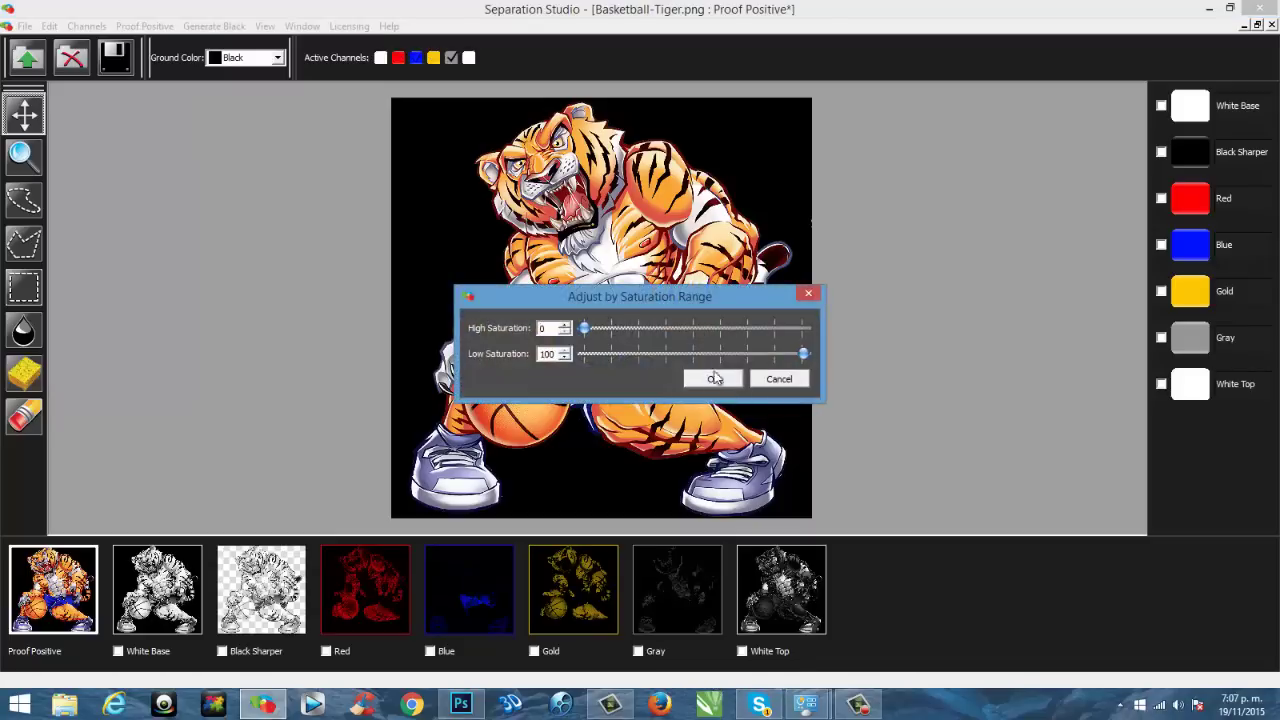
left_click_drag(603, 331, 627, 332)
left_click_drag(692, 294, 1111, 75)
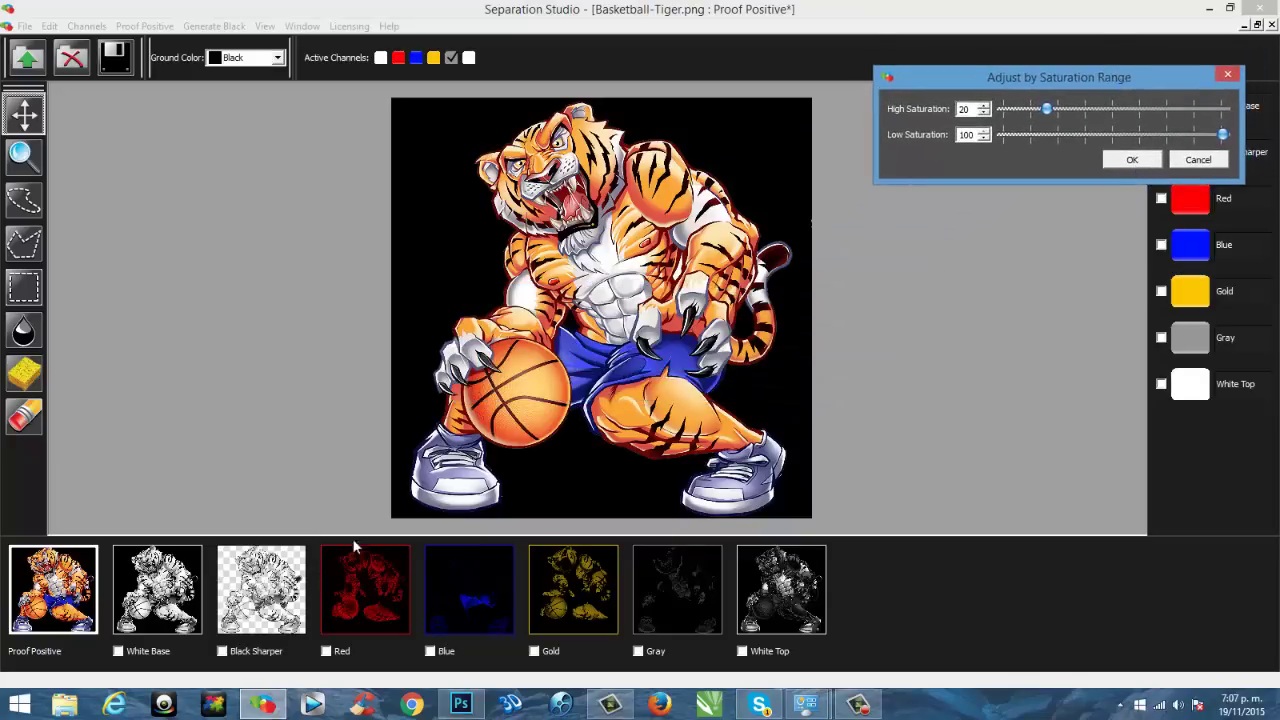
key("Return")
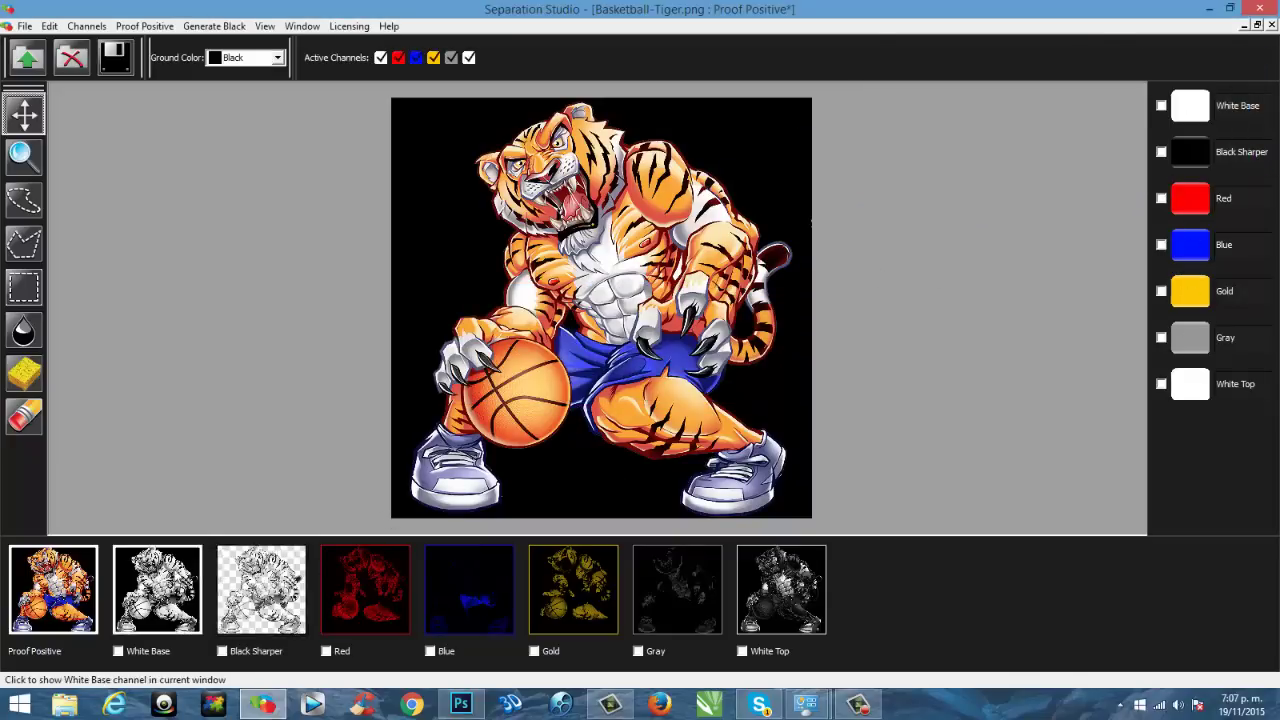
Switch the composite proof's ground color to custom white, RGB 255, 255, 255
left_click(278, 58)
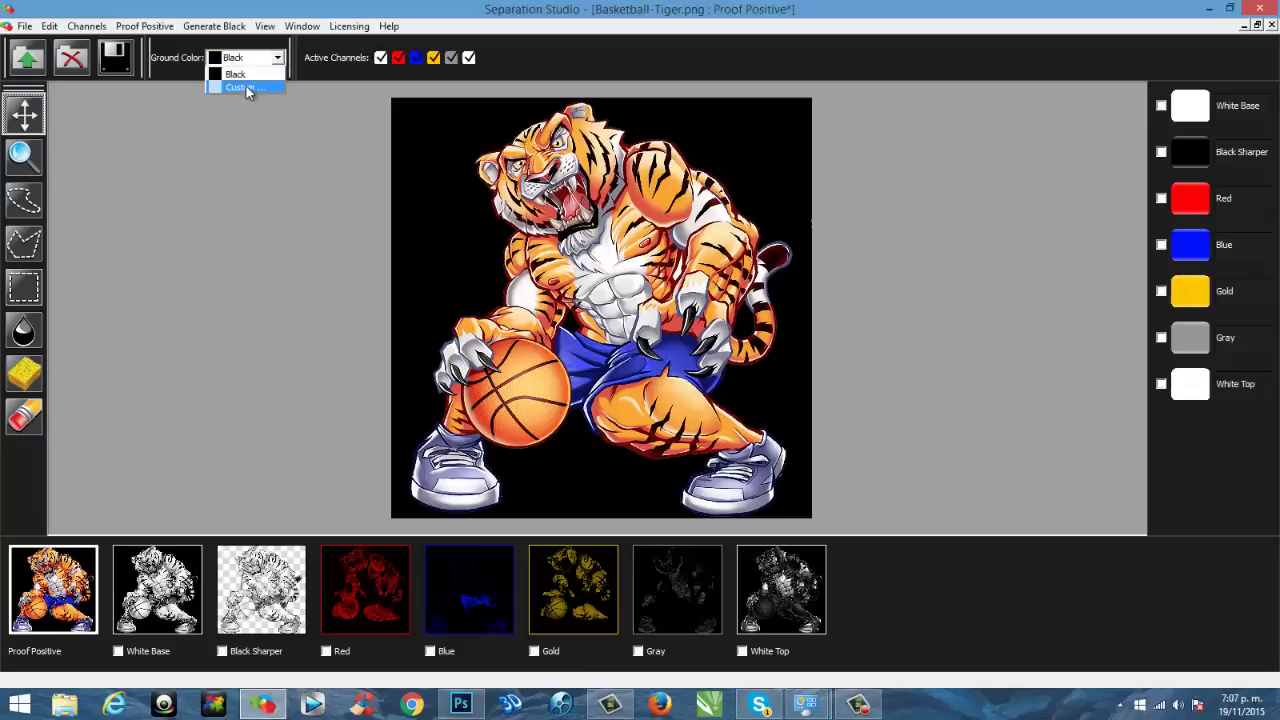
left_click(246, 87)
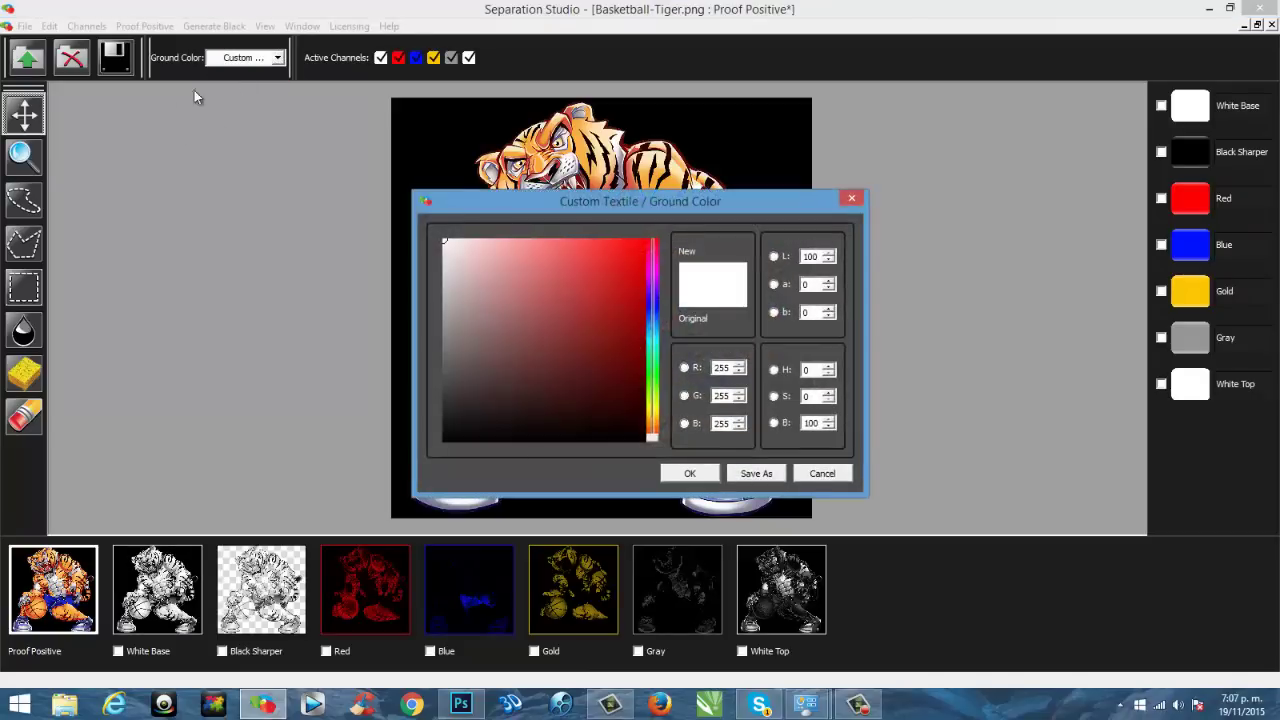
left_click(686, 473)
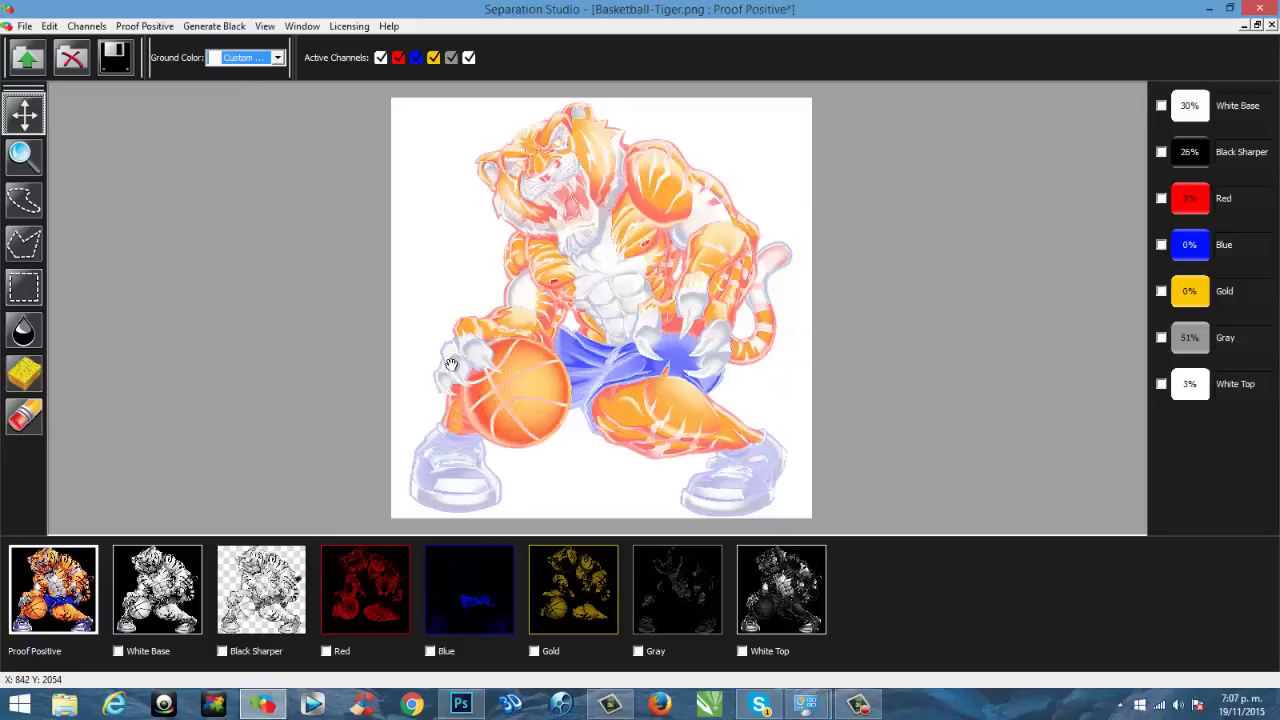
Enable the Black Sharper channel in the composite proof, checking that channel on its own before returning to the proof
left_click(223, 651)
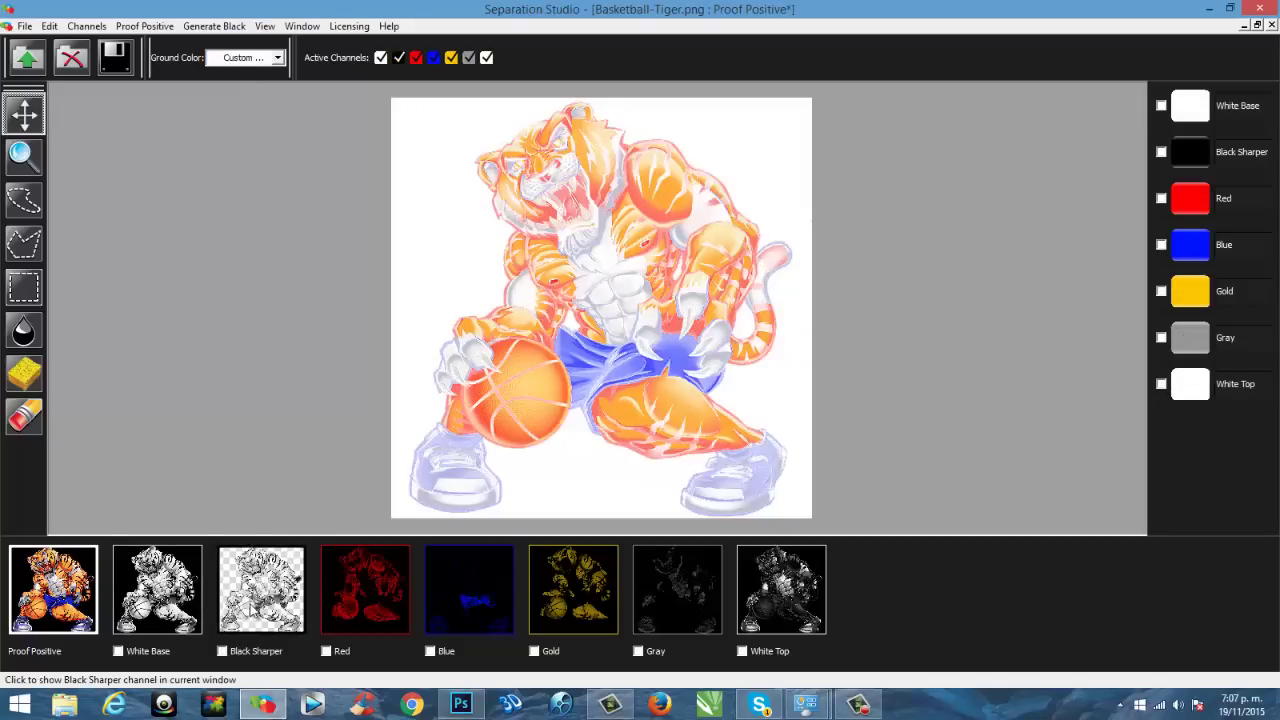
left_click(254, 612)
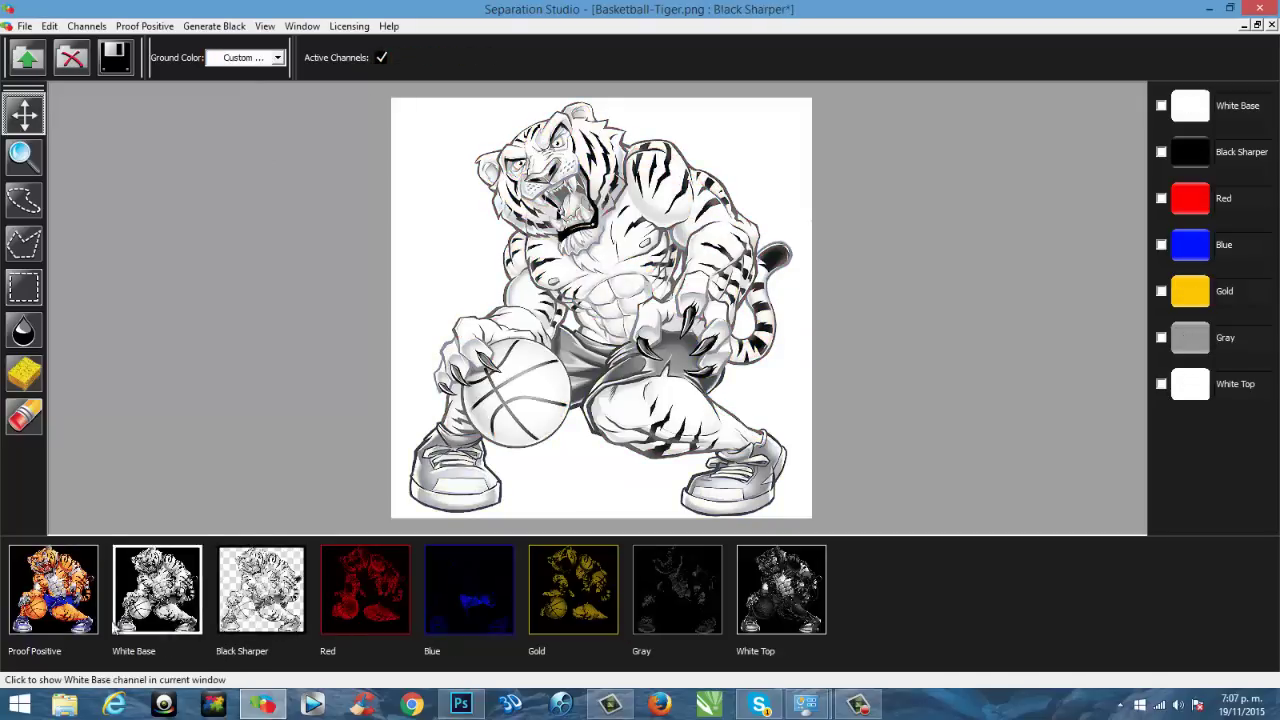
left_click(54, 590)
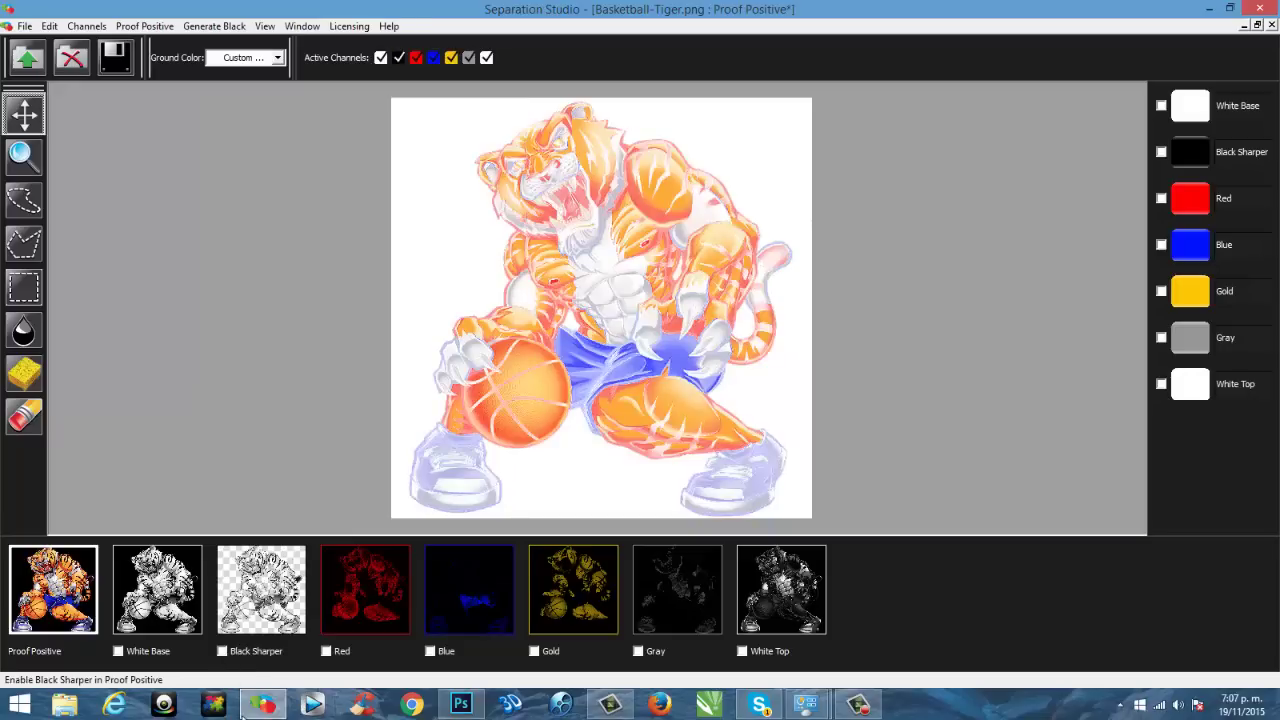
mouse_move(262, 704)
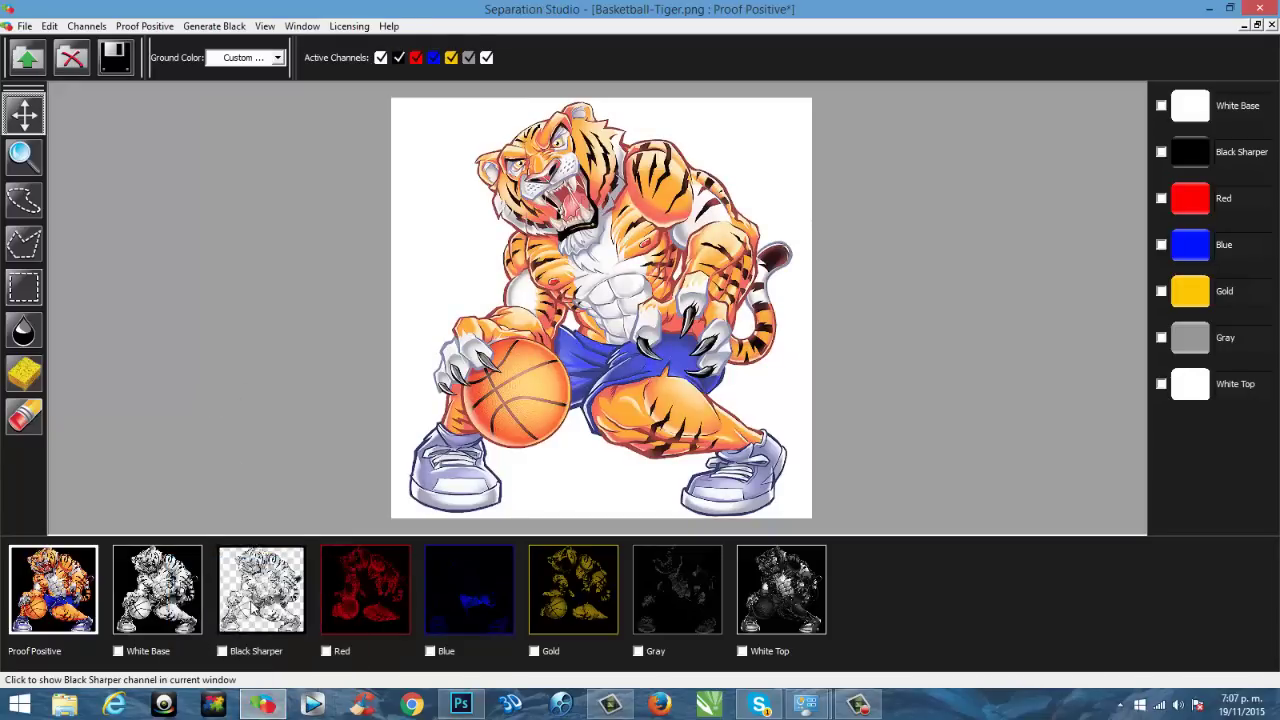
Adjust the Black Sharper channel by saturation range, raising High Saturation to about 50 and keeping Low Saturation at 100
right_click(266, 578)
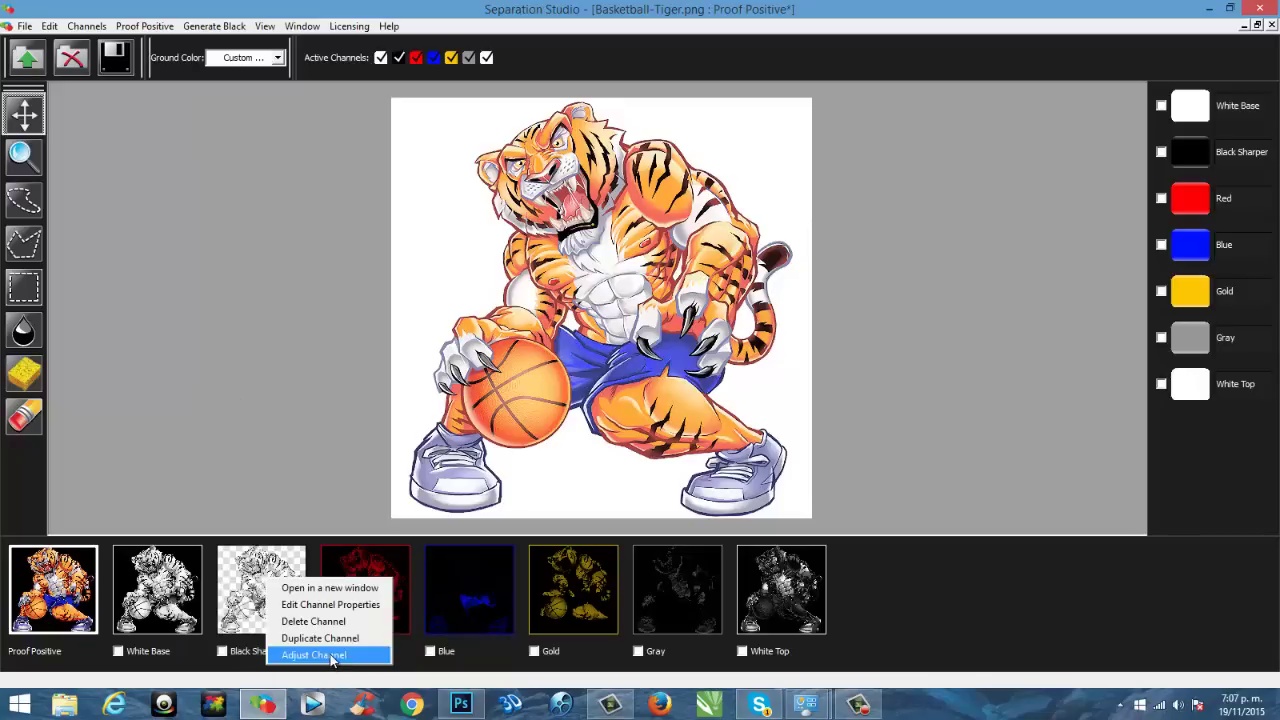
left_click(331, 655)
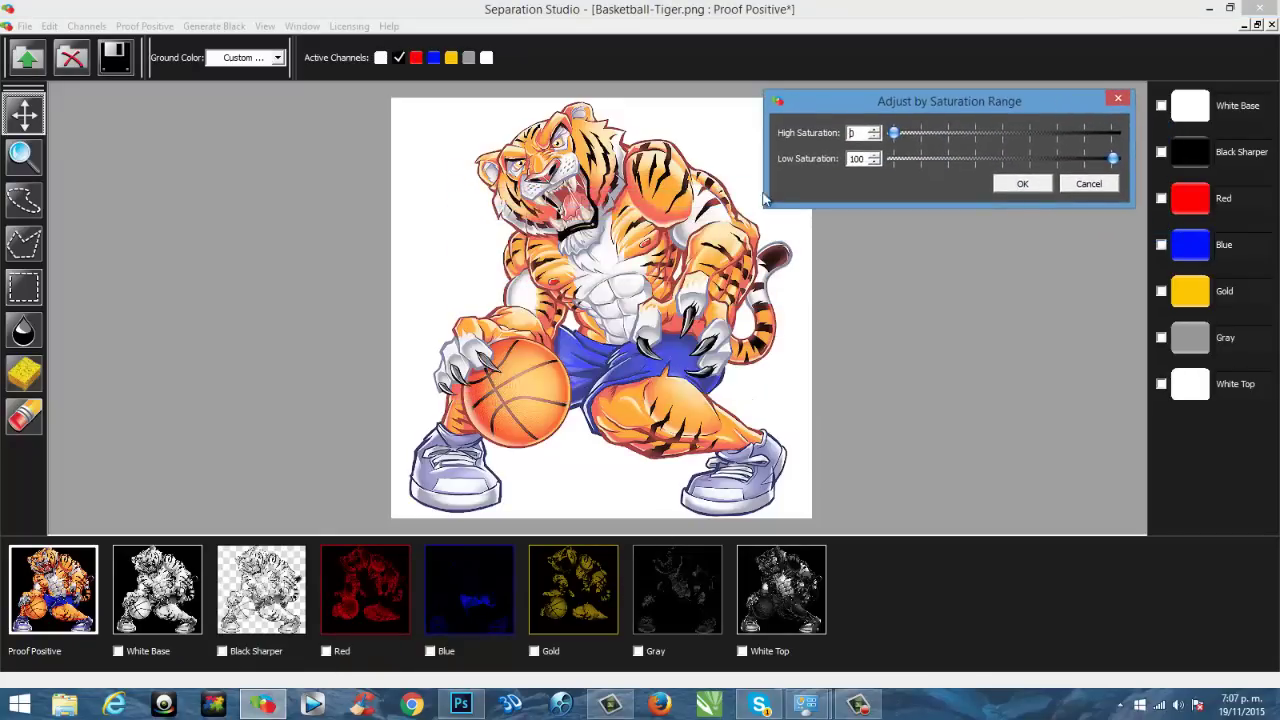
left_click_drag(894, 133, 1006, 136)
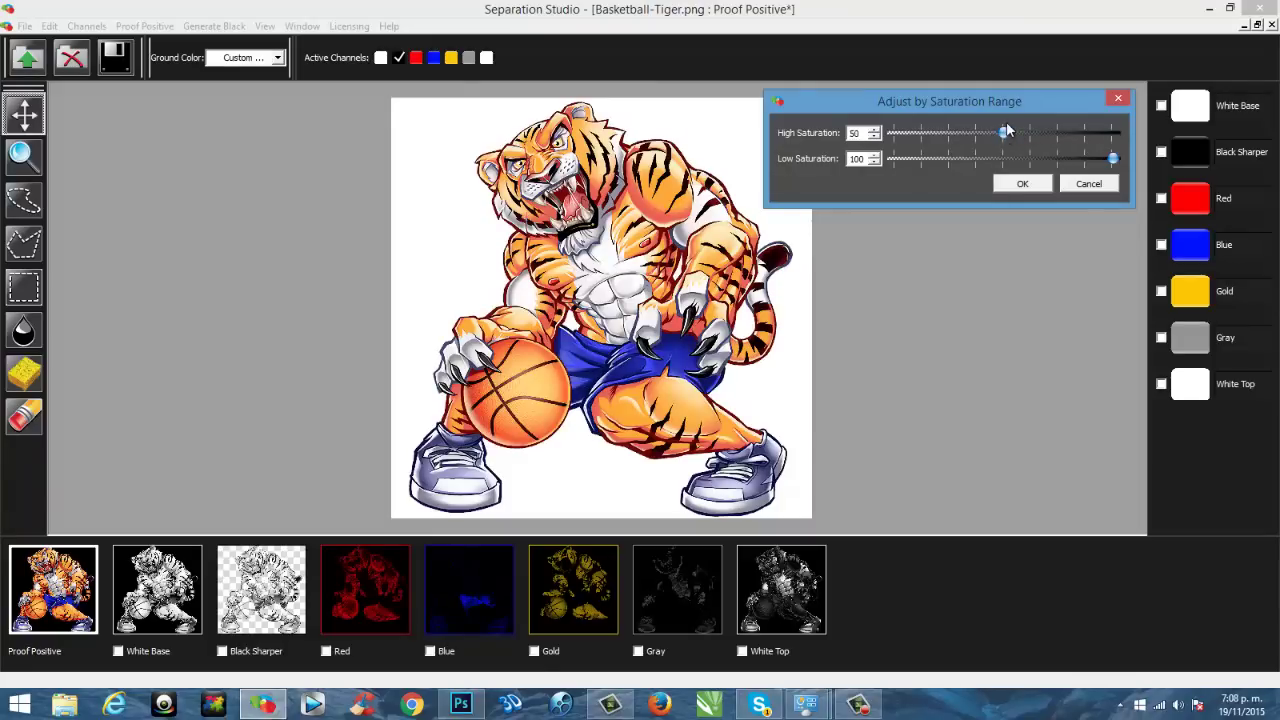
left_click_drag(1009, 137, 1015, 137)
left_click(1021, 186)
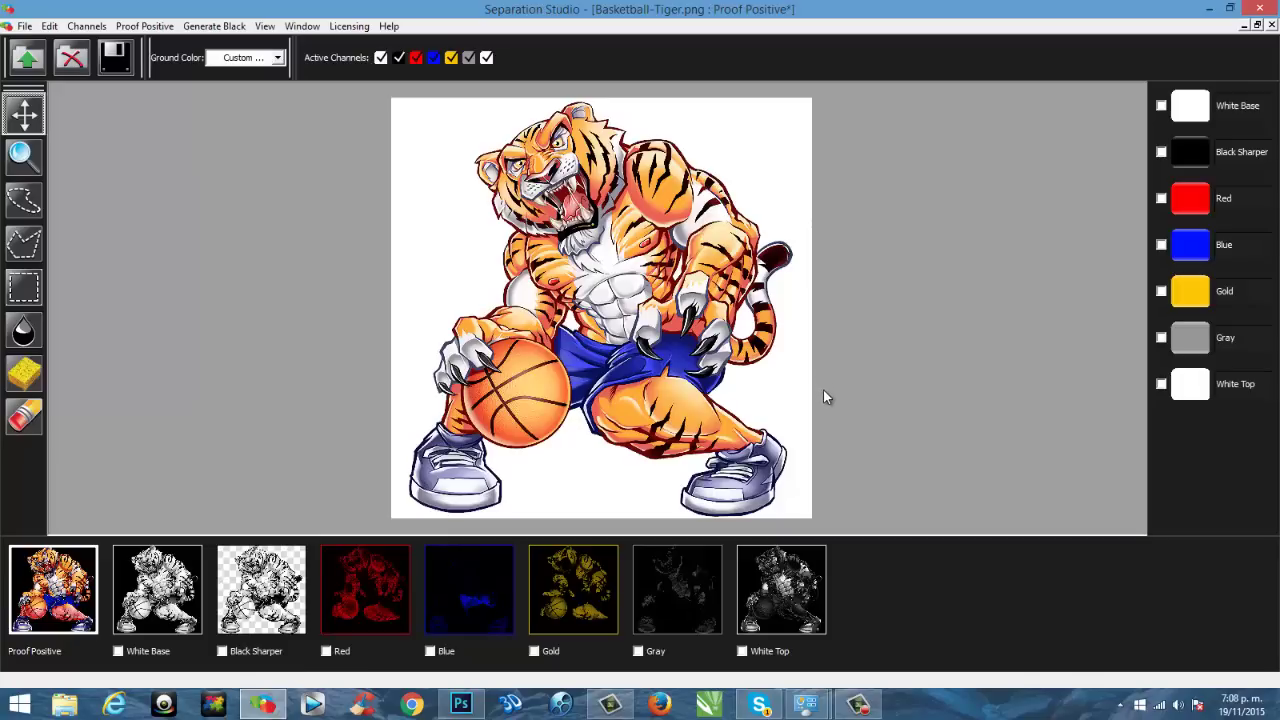
Save the separations to the desktop as Basketball-Tiger.eps in DCS 2.0 format
left_click(25, 27)
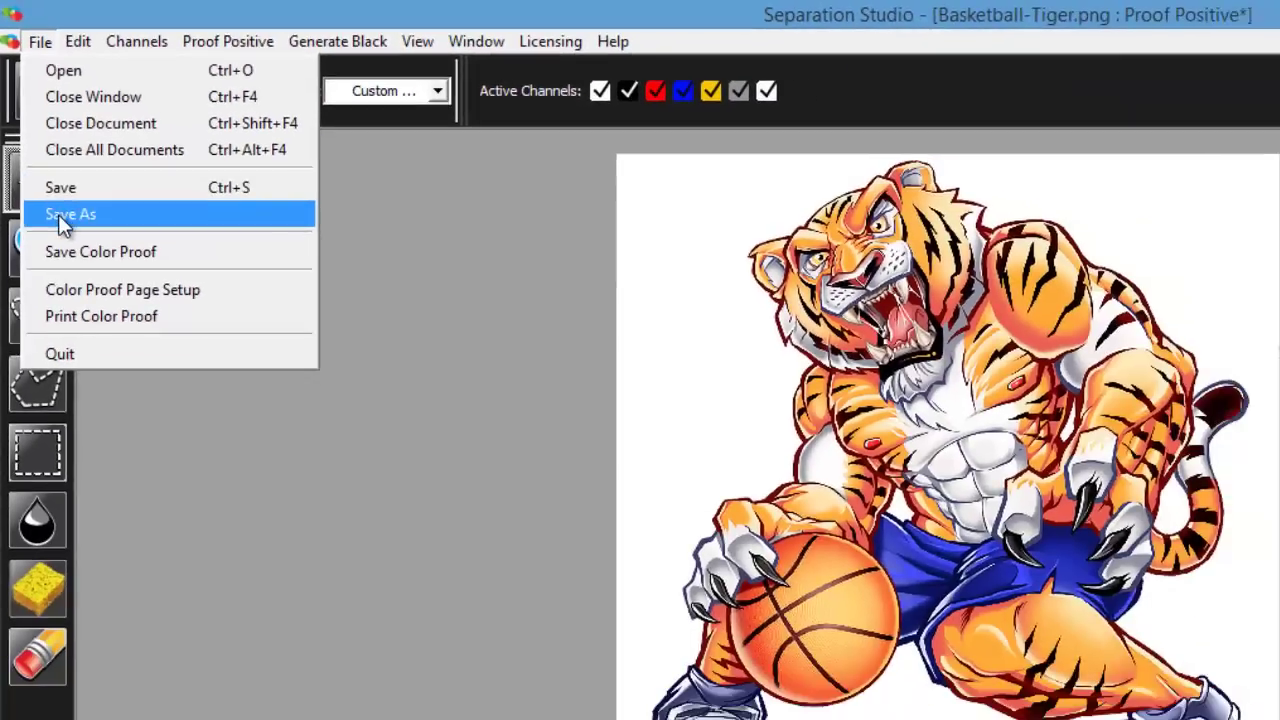
left_click(60, 216)
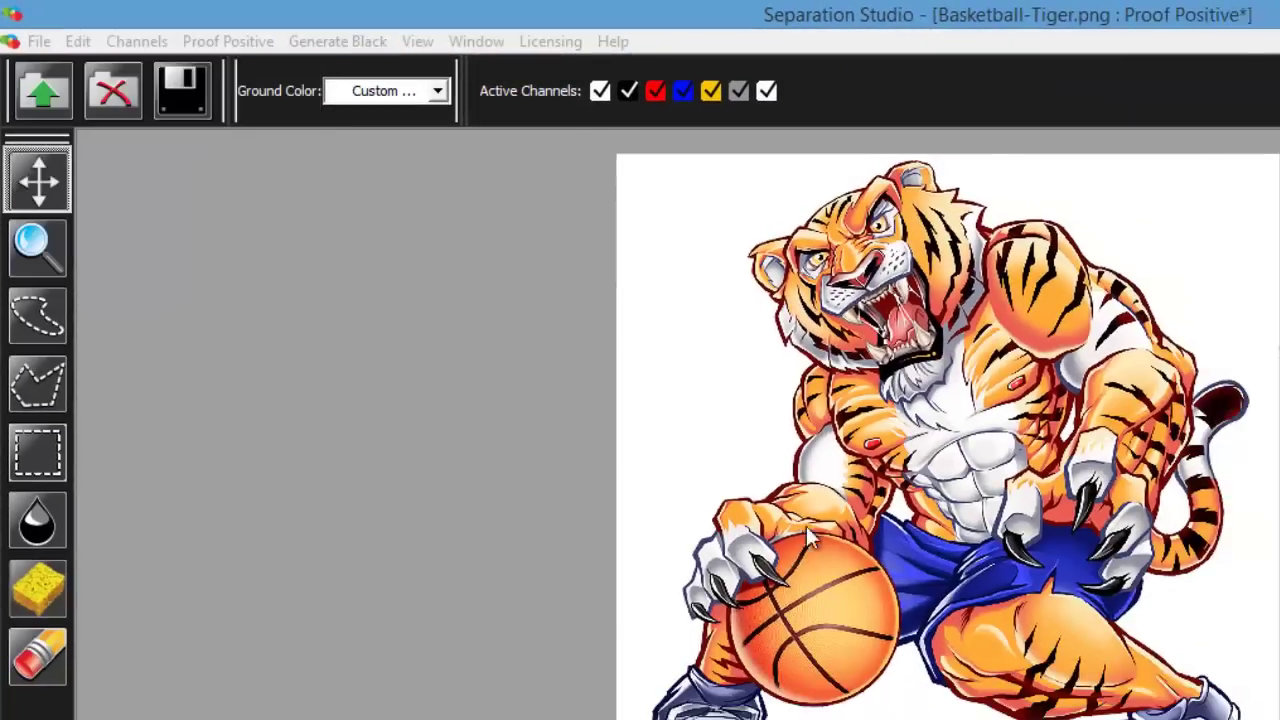
left_click(82, 236)
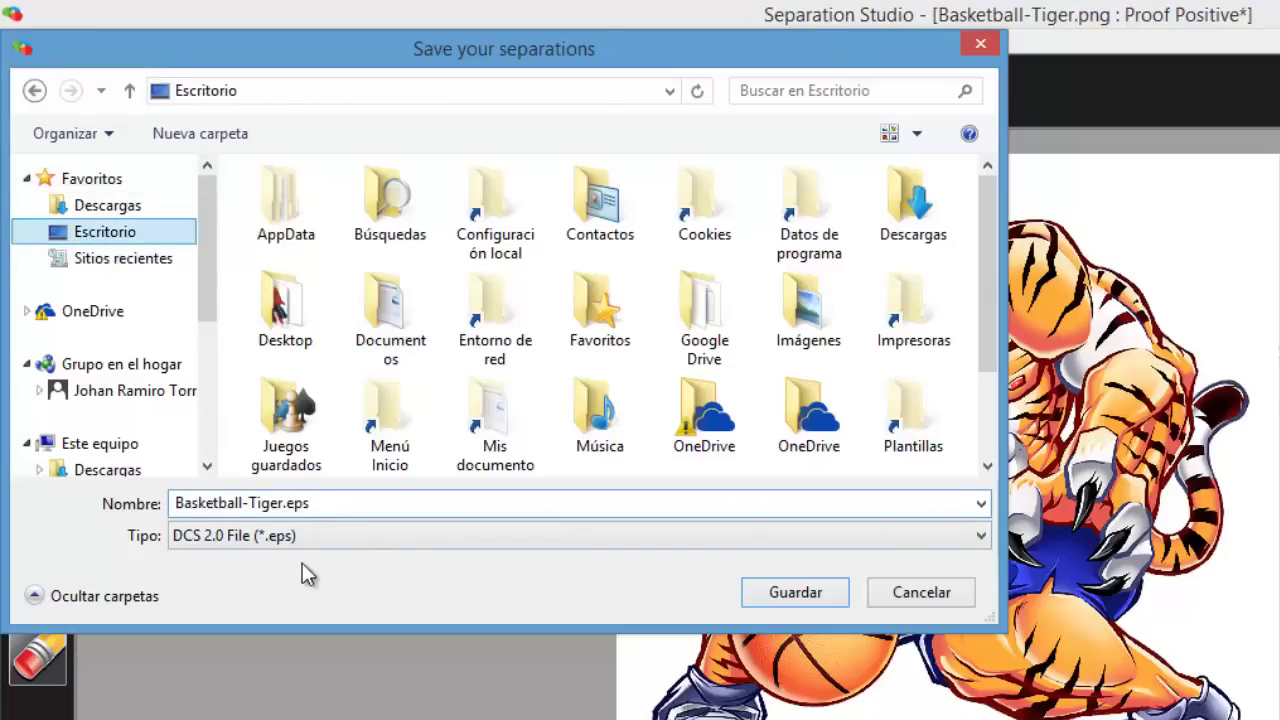
double_click(326, 506)
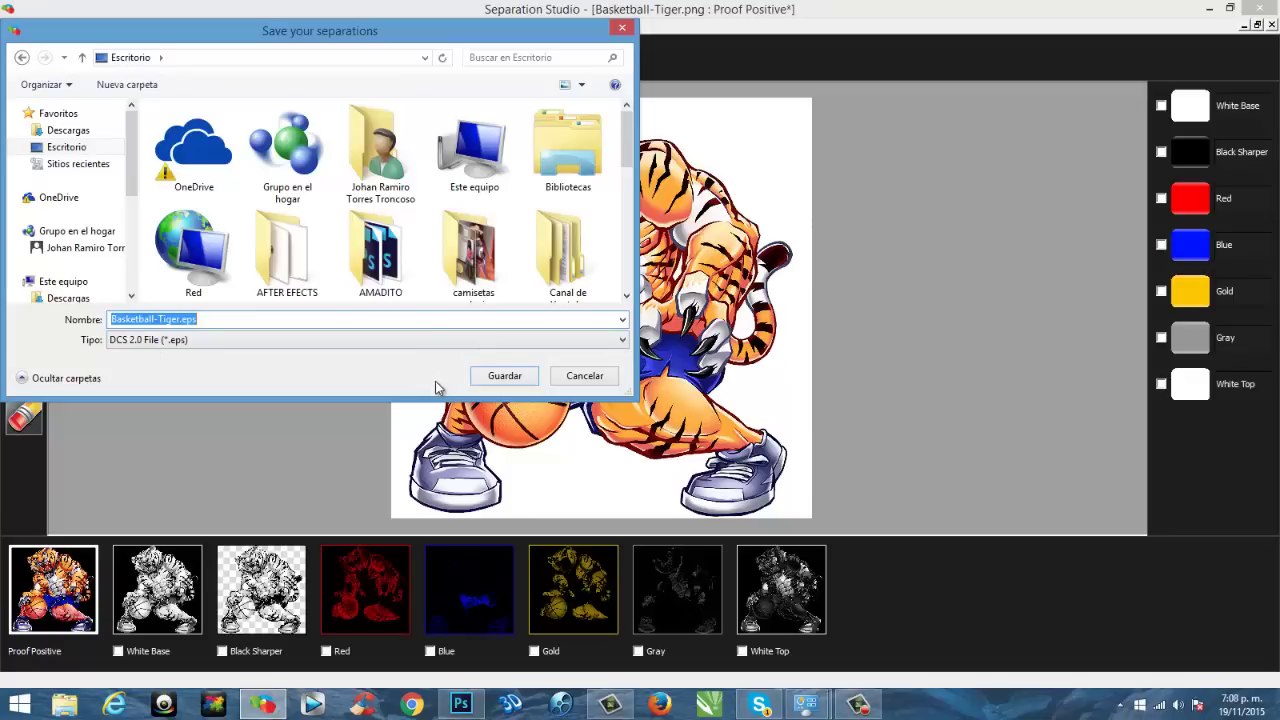
left_click(504, 376)
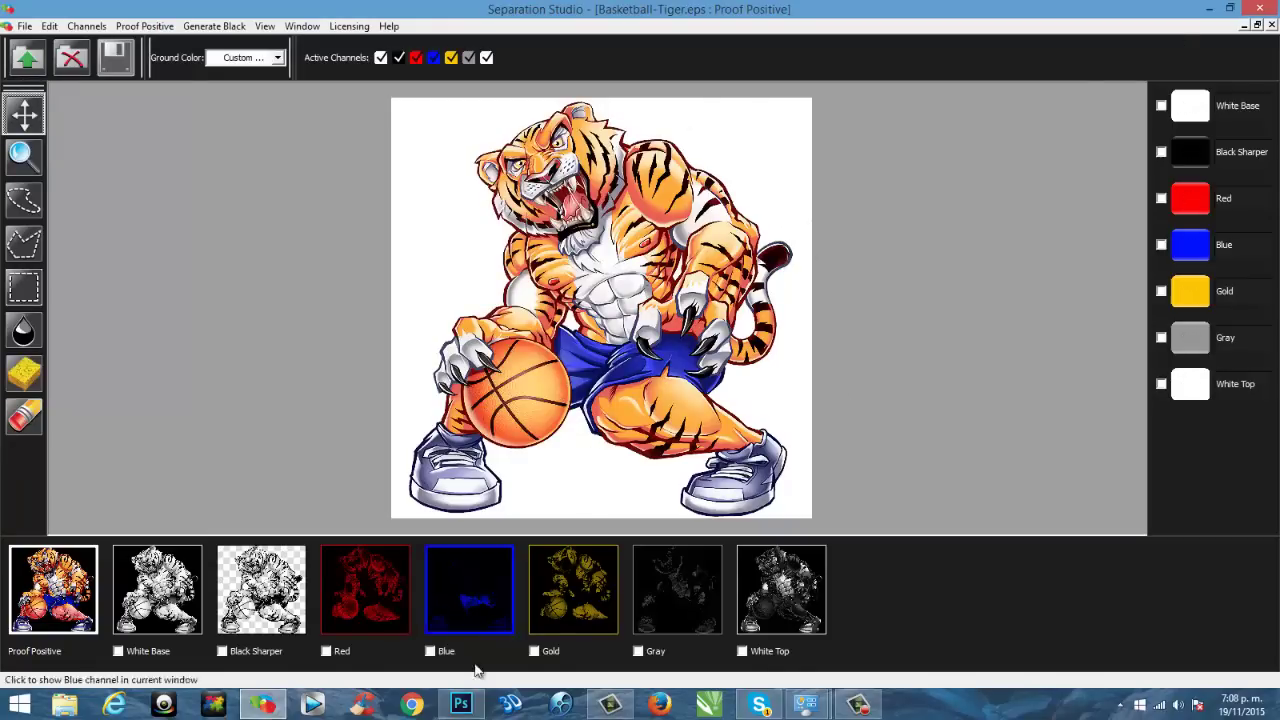
Switch to Photoshop and open Basketball-Tiger.eps from the desktop
left_click(461, 704)
left_click(61, 15)
left_click(56, 40)
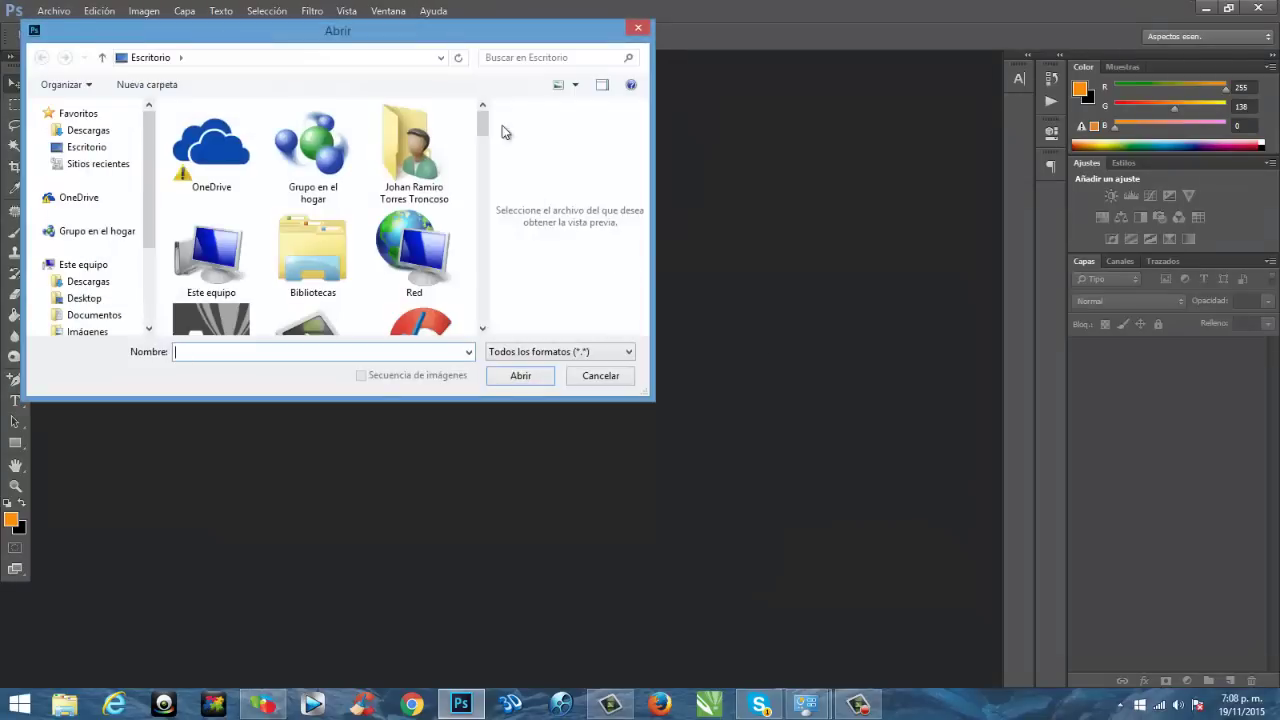
left_click_drag(483, 124, 490, 272)
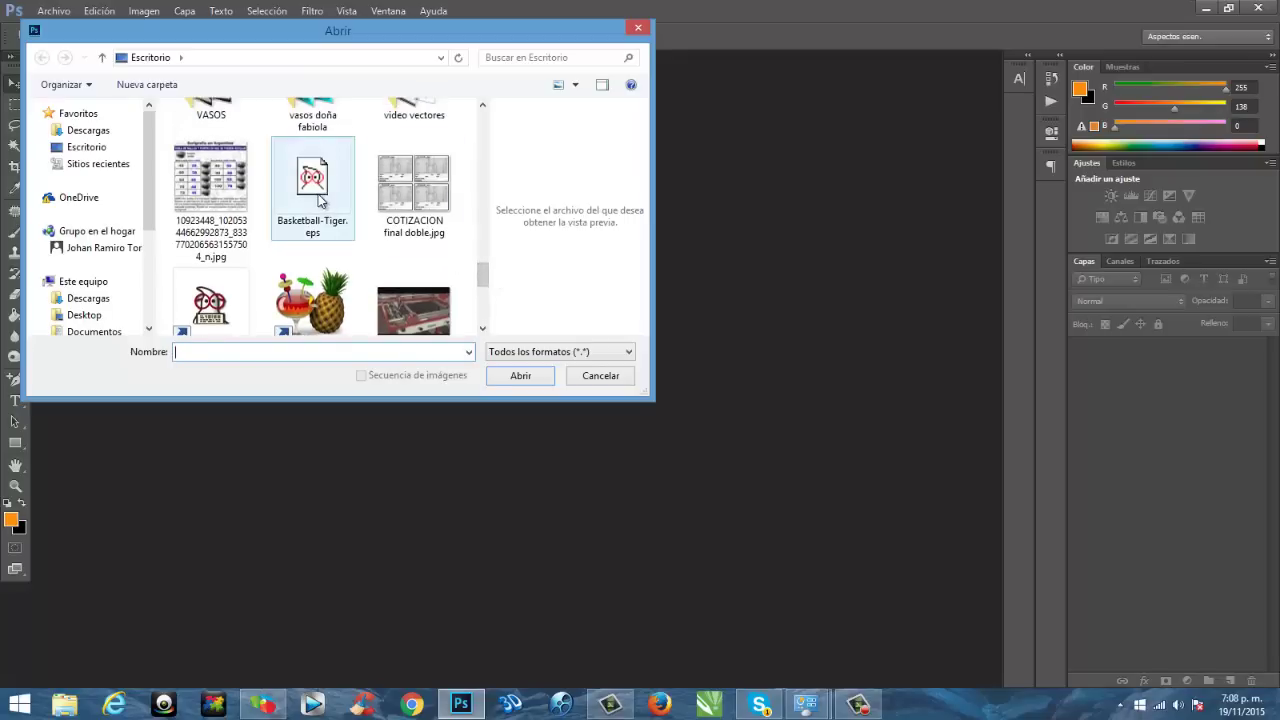
double_click(320, 201)
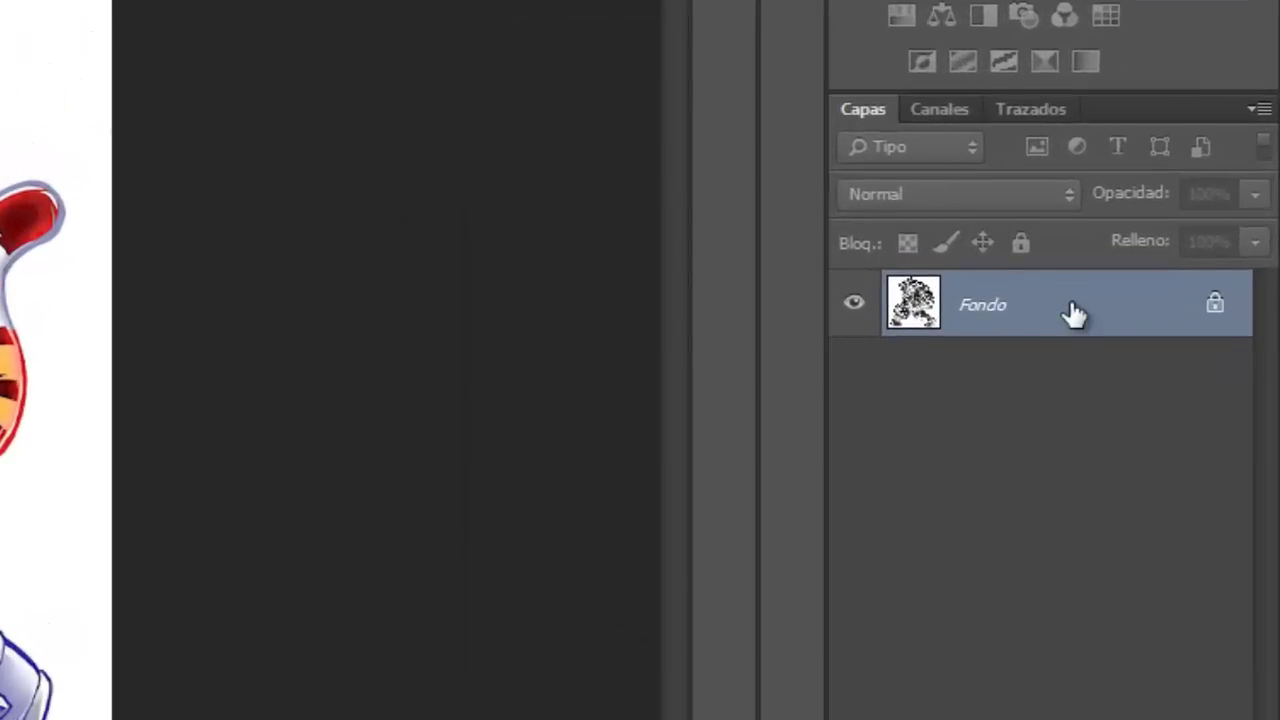
Display the file's channels and hide all of them except #1 White Base to examine it alone
left_click(953, 116)
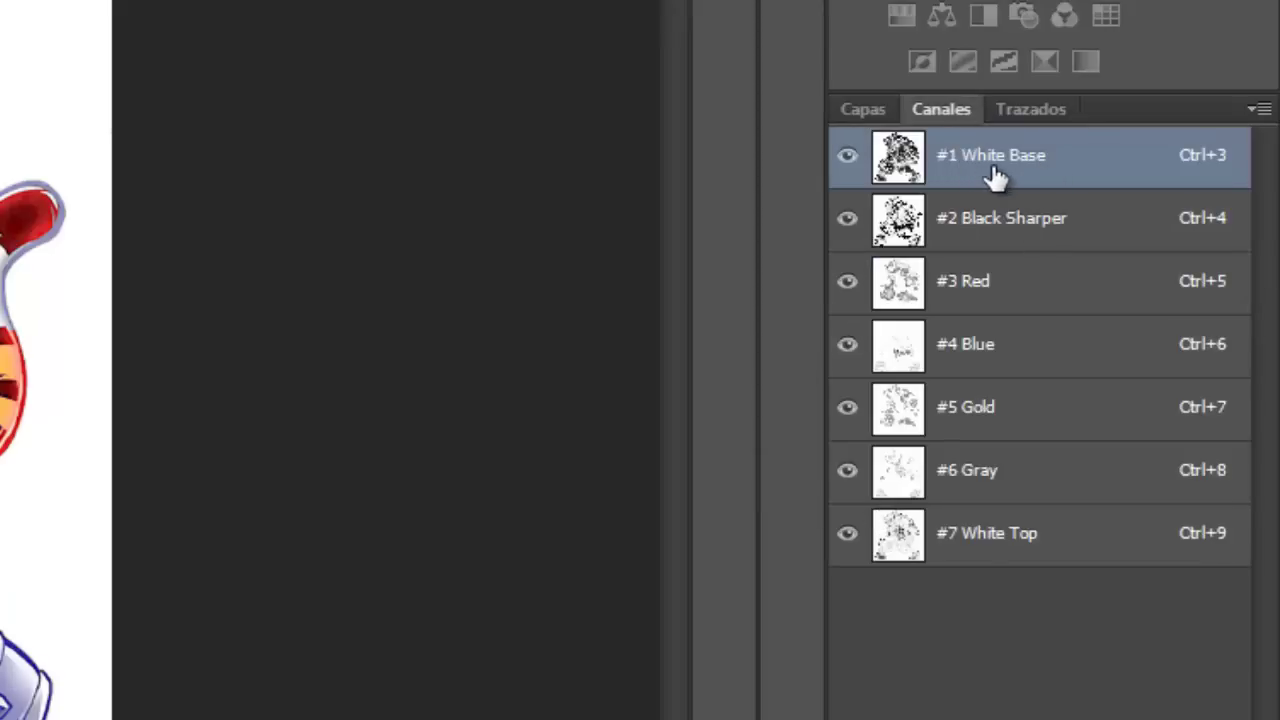
left_click(847, 218)
left_click(847, 281)
left_click(847, 407)
left_click(847, 533)
left_click(847, 470)
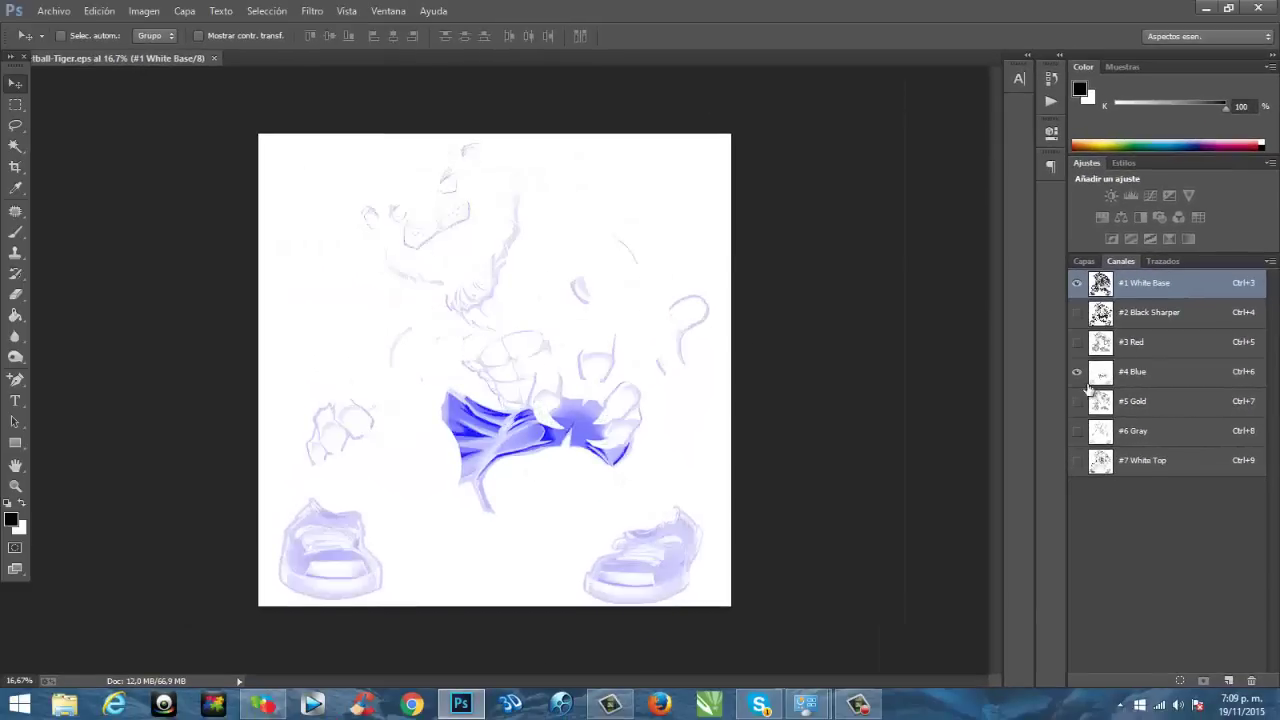
left_click(1077, 372)
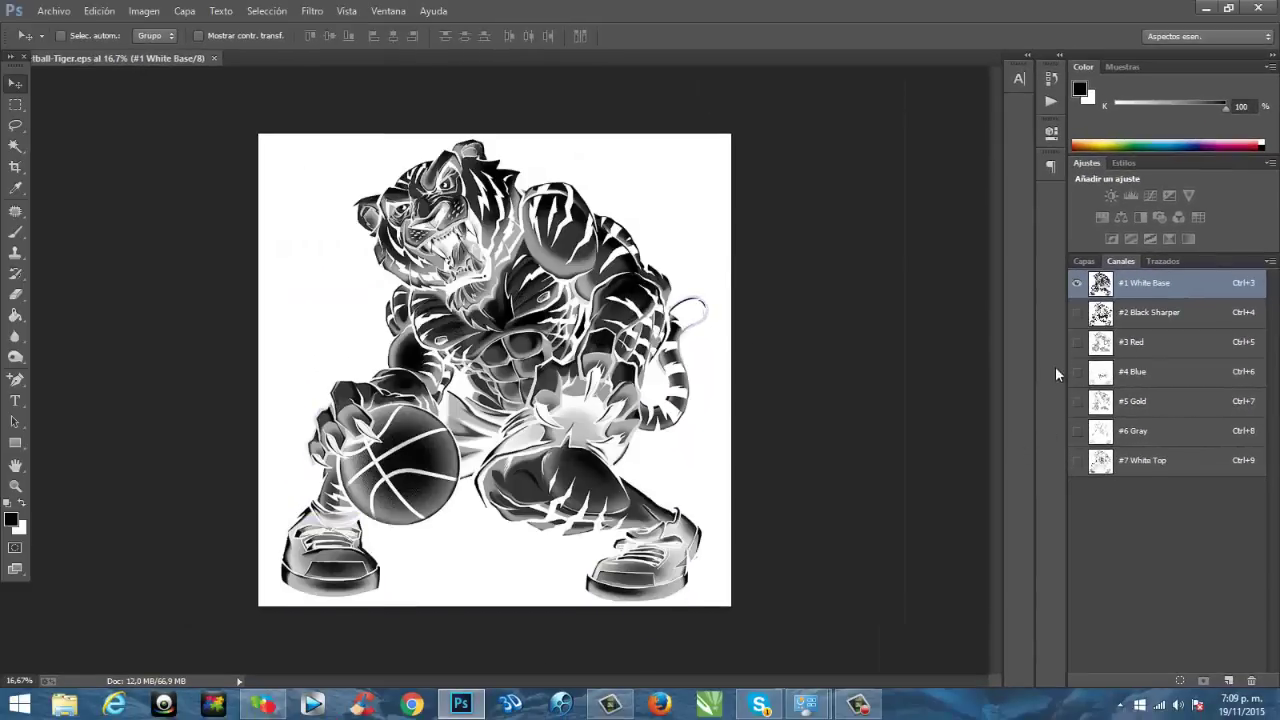
Examine the Black Sharper, Red, Blue, Gold, Gray and White Top channels one at a time
left_click(1077, 313)
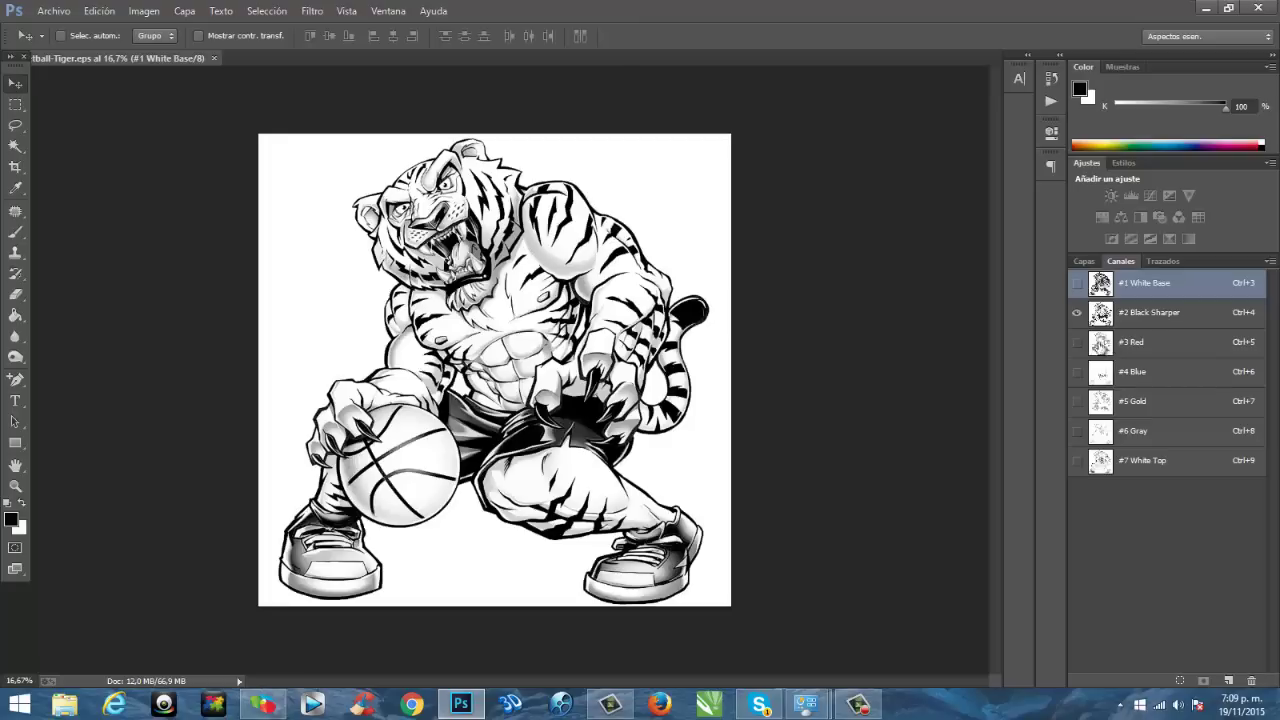
left_click(1138, 343)
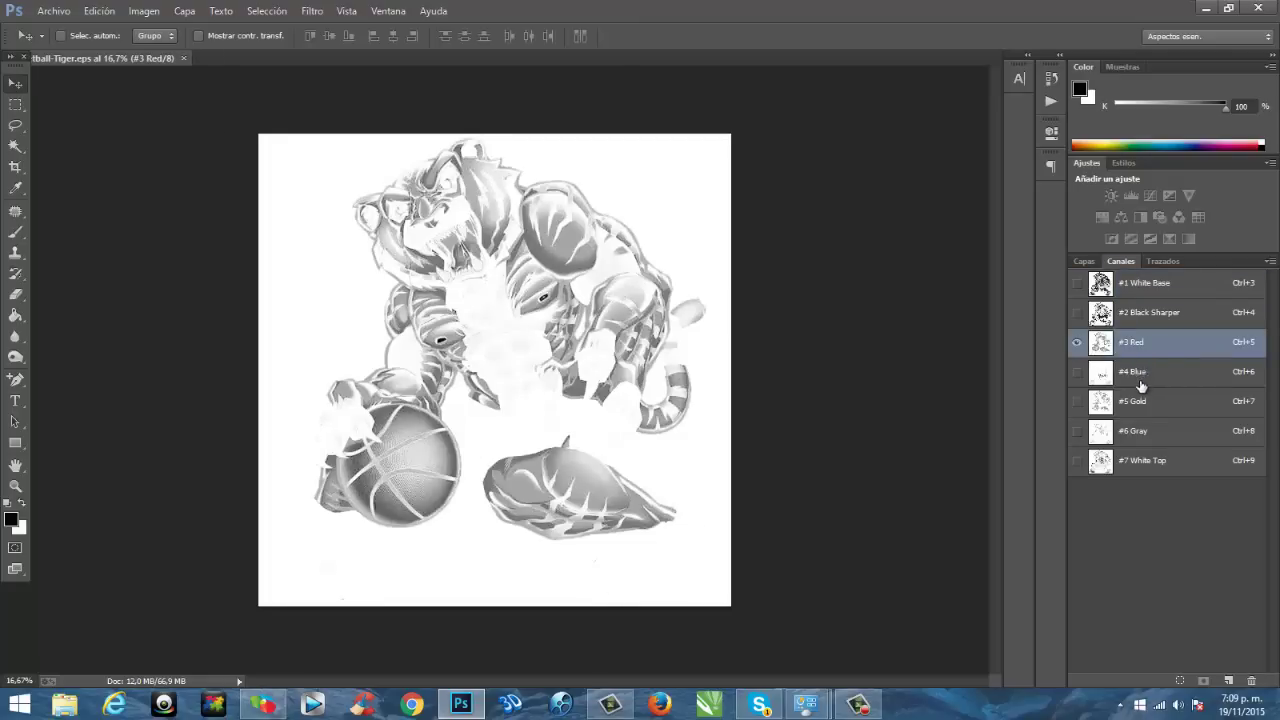
left_click(1140, 382)
left_click(1137, 413)
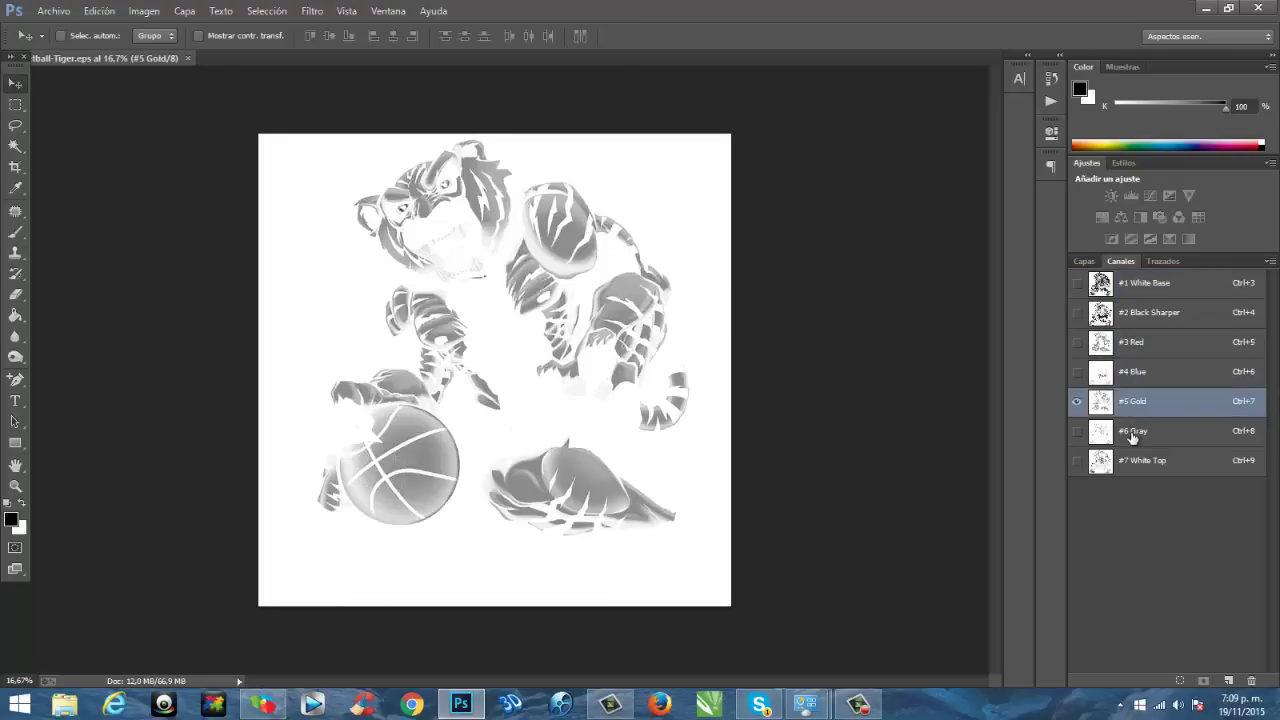
left_click(1133, 434)
left_click(1138, 462)
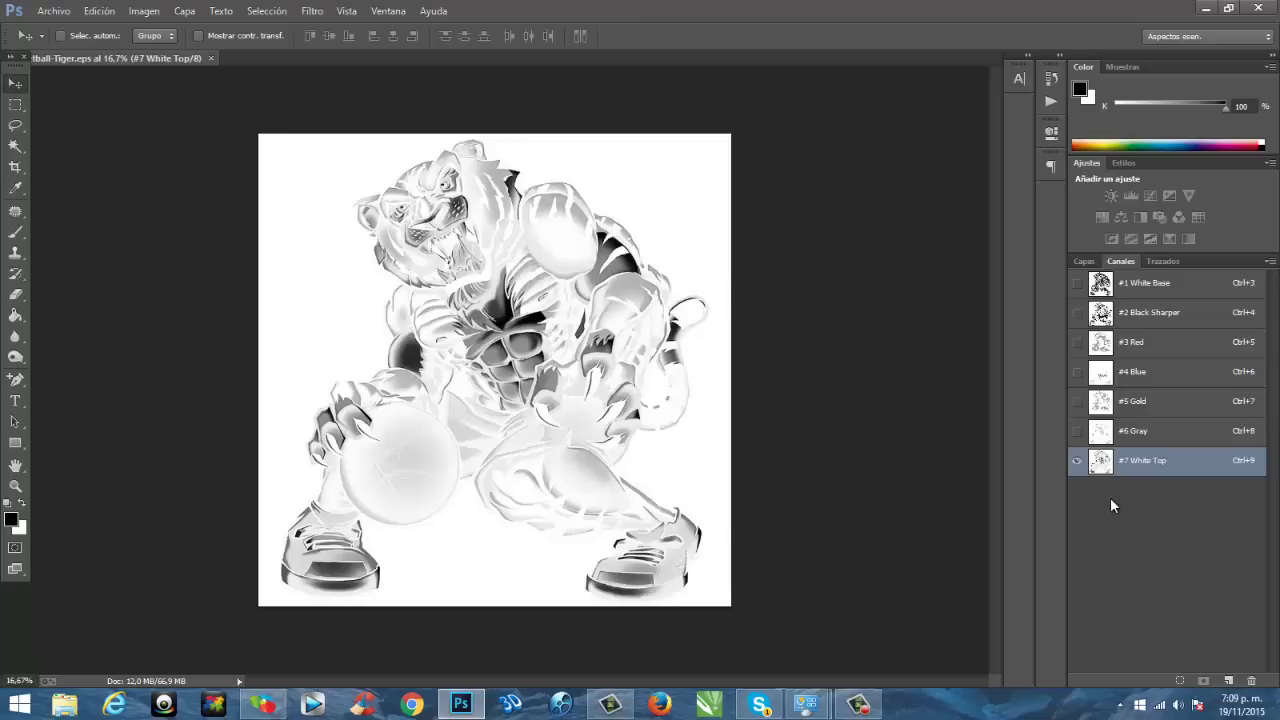
Add a new channel above #1 White Base and convert it to a red spot-color channel with 100% solidity
left_click(1228, 681)
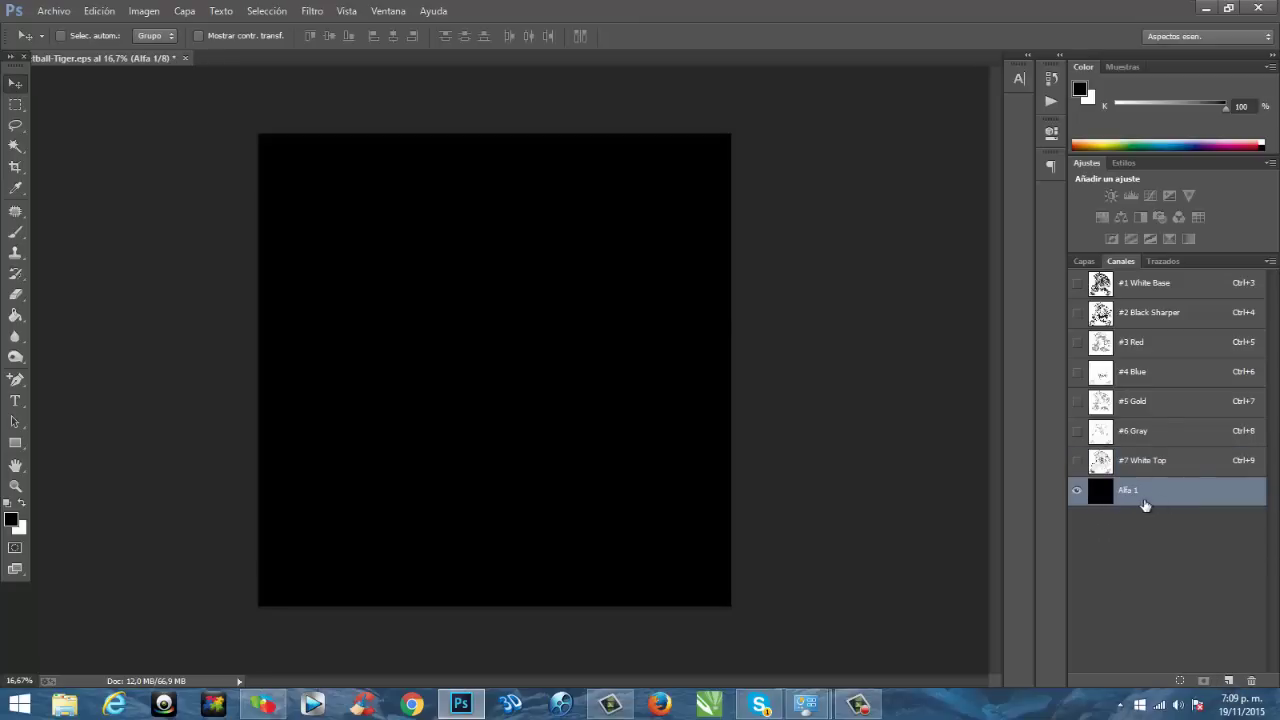
left_click_drag(1150, 499, 1170, 290)
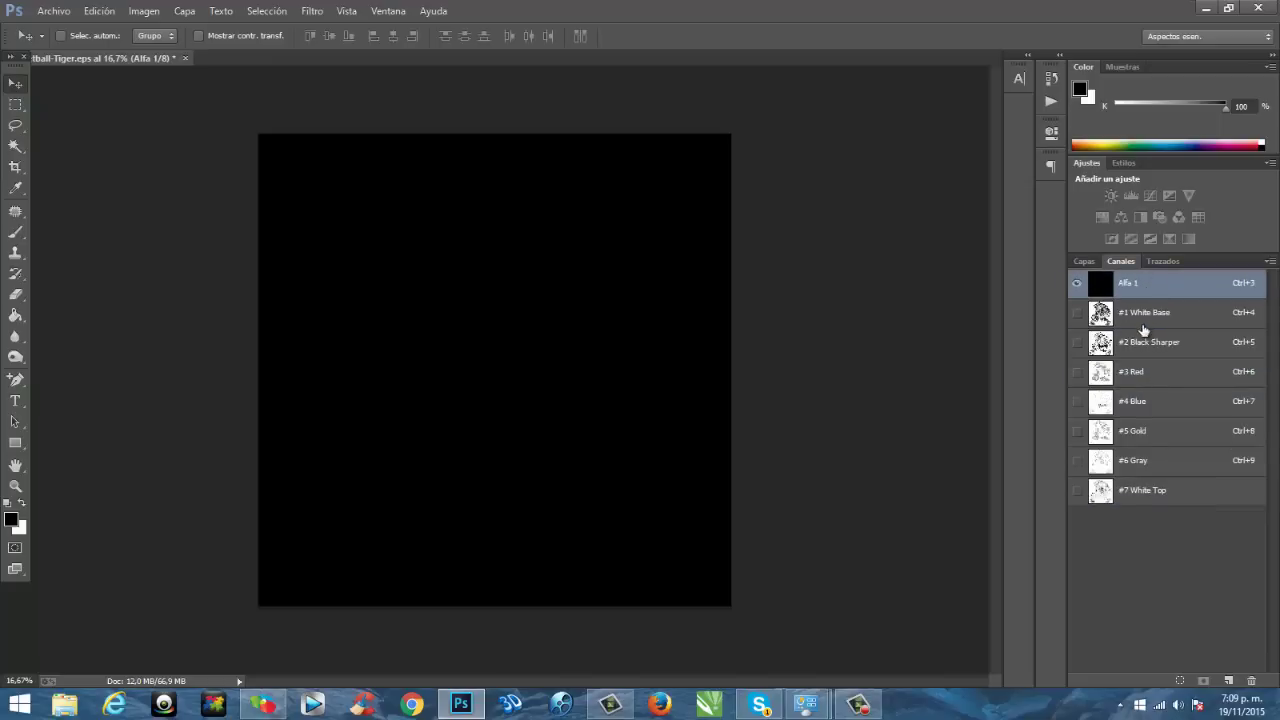
double_click(1098, 284)
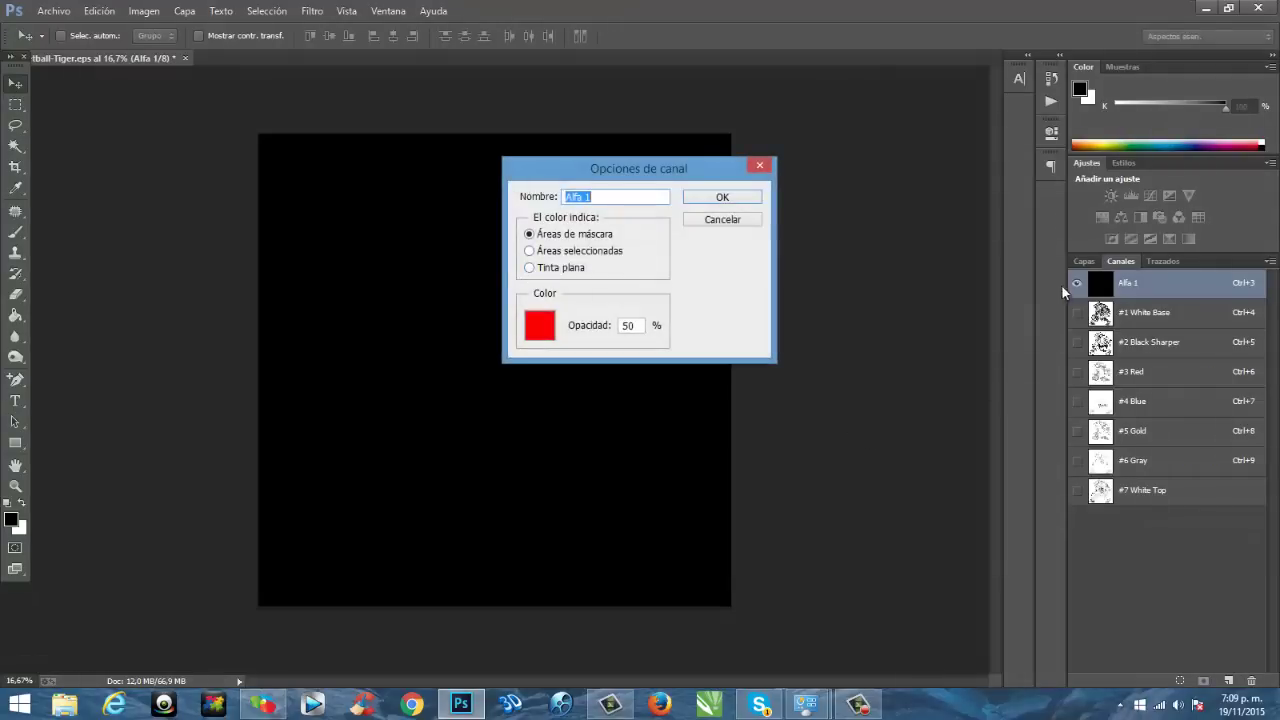
left_click(529, 267)
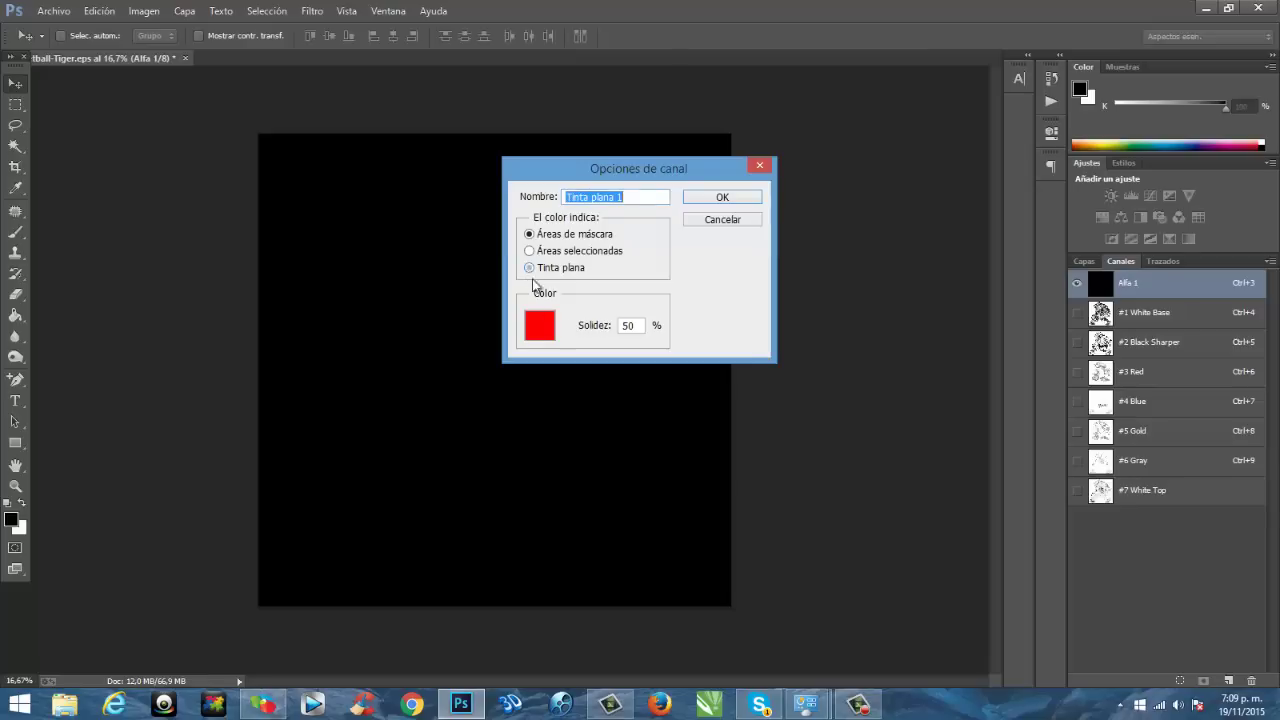
left_click(538, 326)
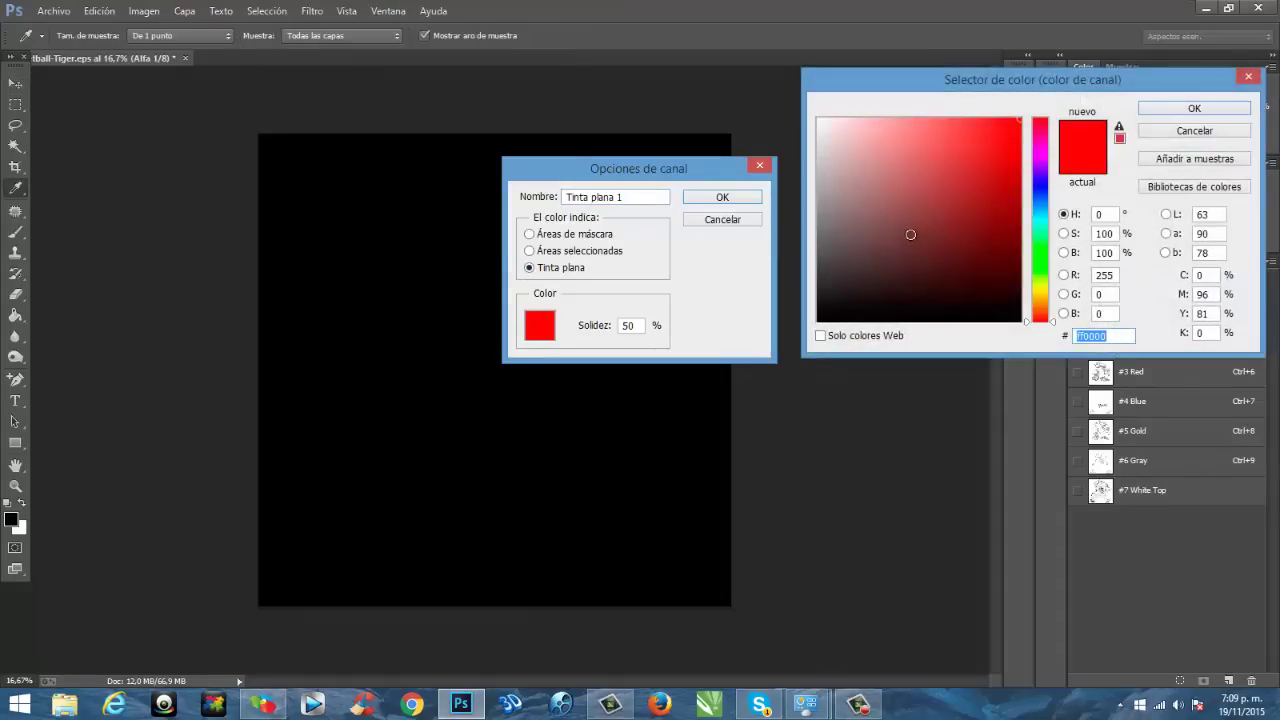
left_click(1185, 108)
double_click(641, 330)
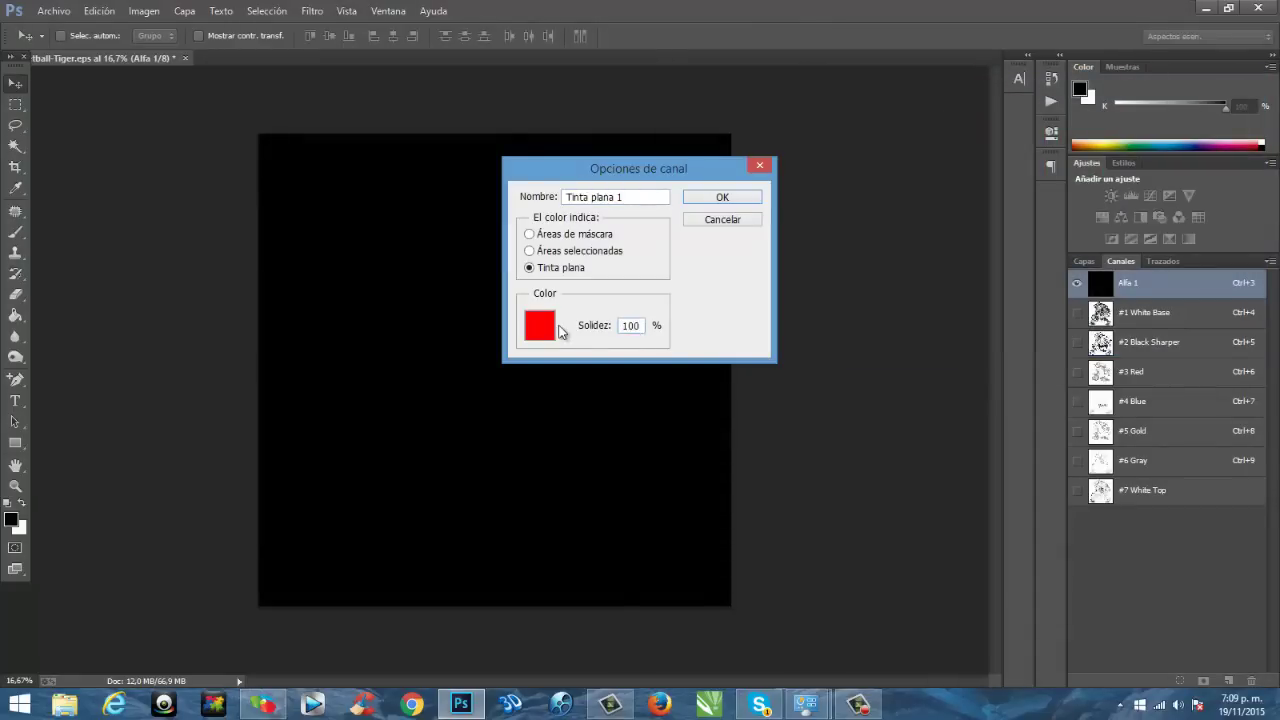
key("Return")
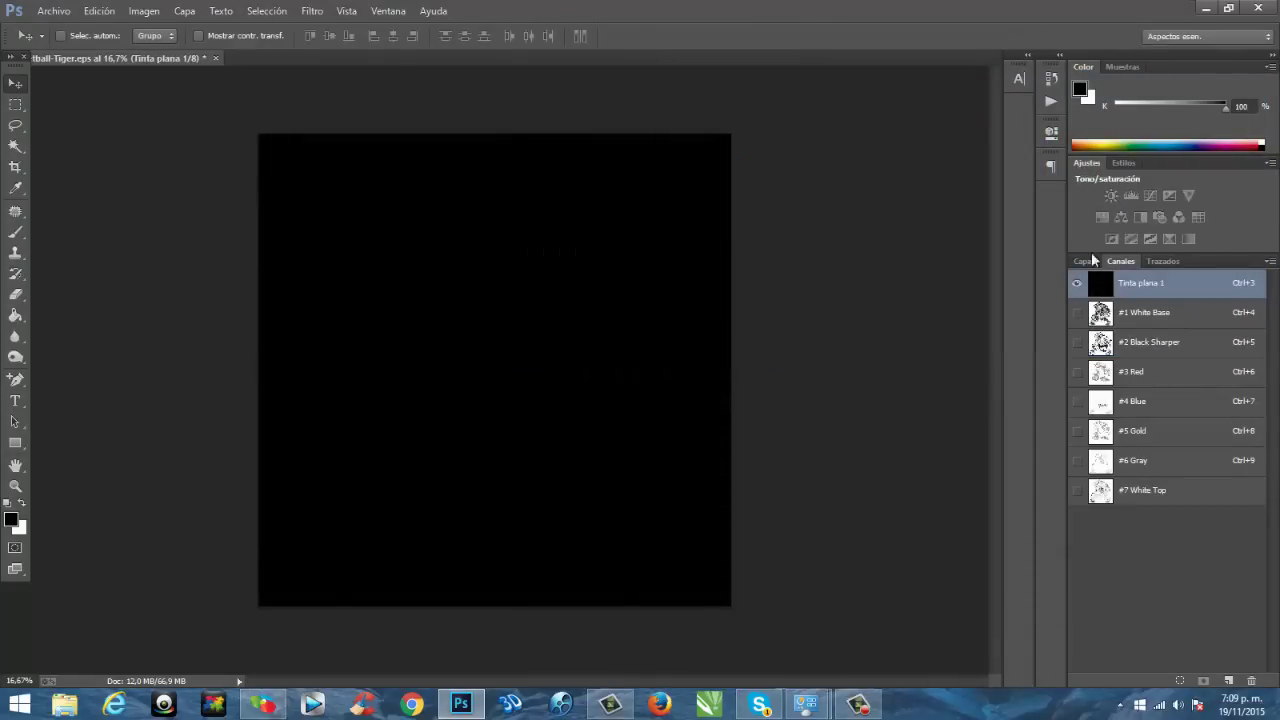
Preview the artwork on the red ground by making all separation channels visible, and hide #7 White Top again
left_click(1078, 313)
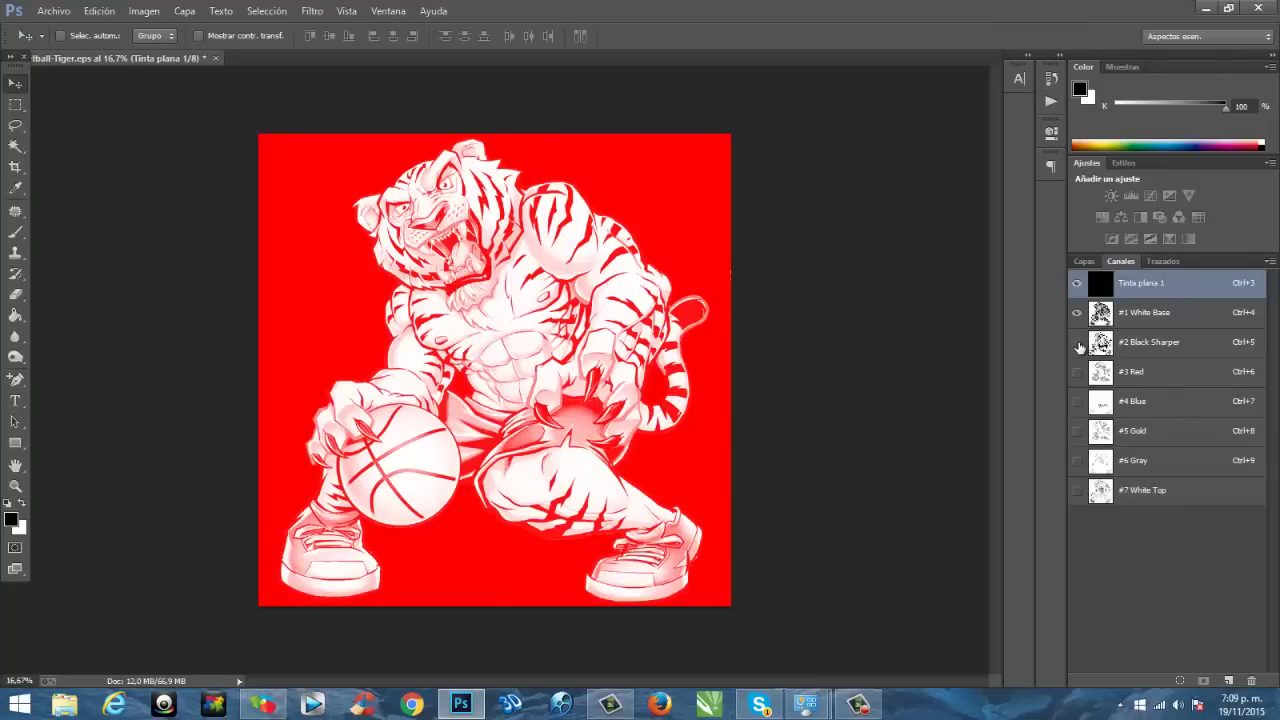
left_click(1078, 342)
left_click(1077, 372)
left_click(1077, 401)
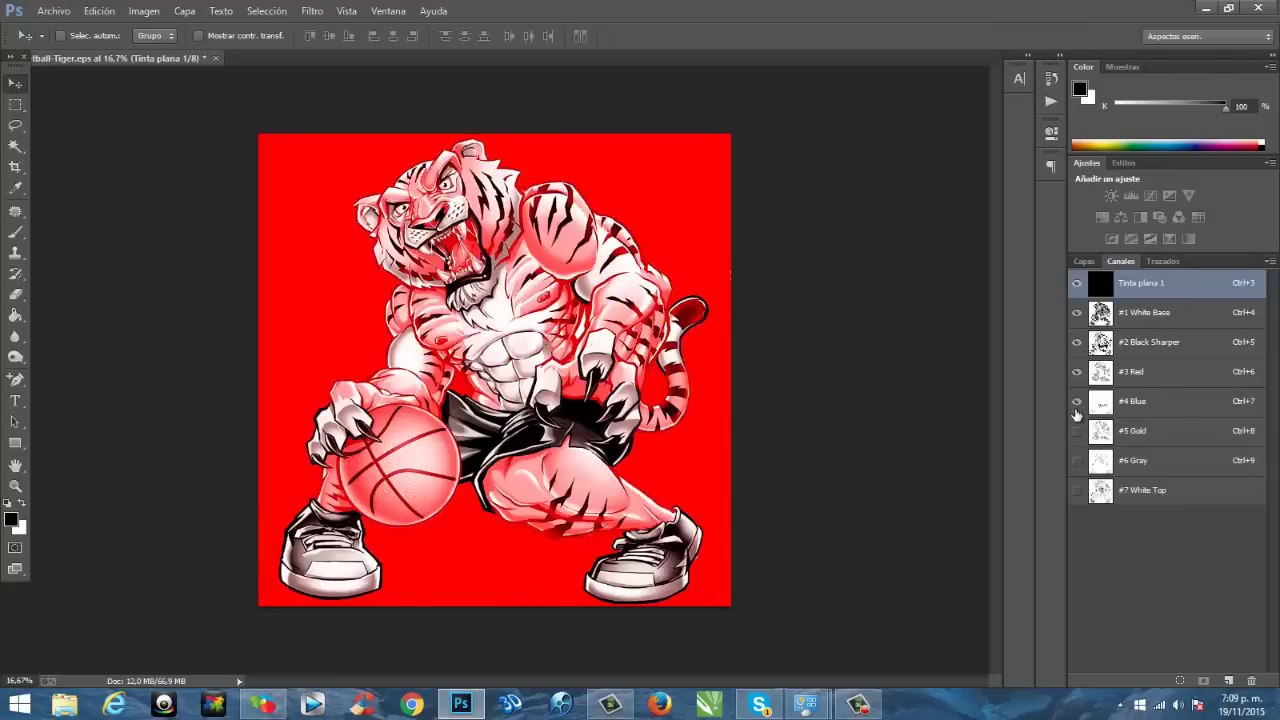
left_click(1077, 431)
left_click(1077, 460)
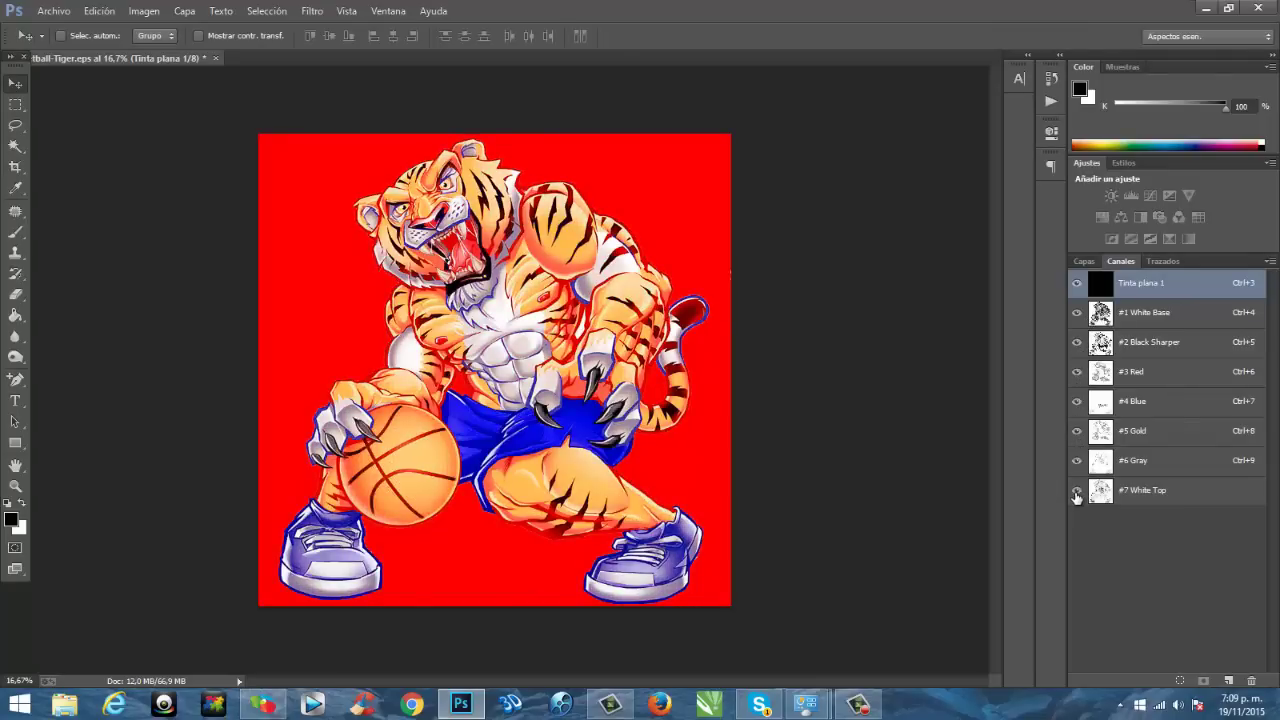
left_click(1077, 490)
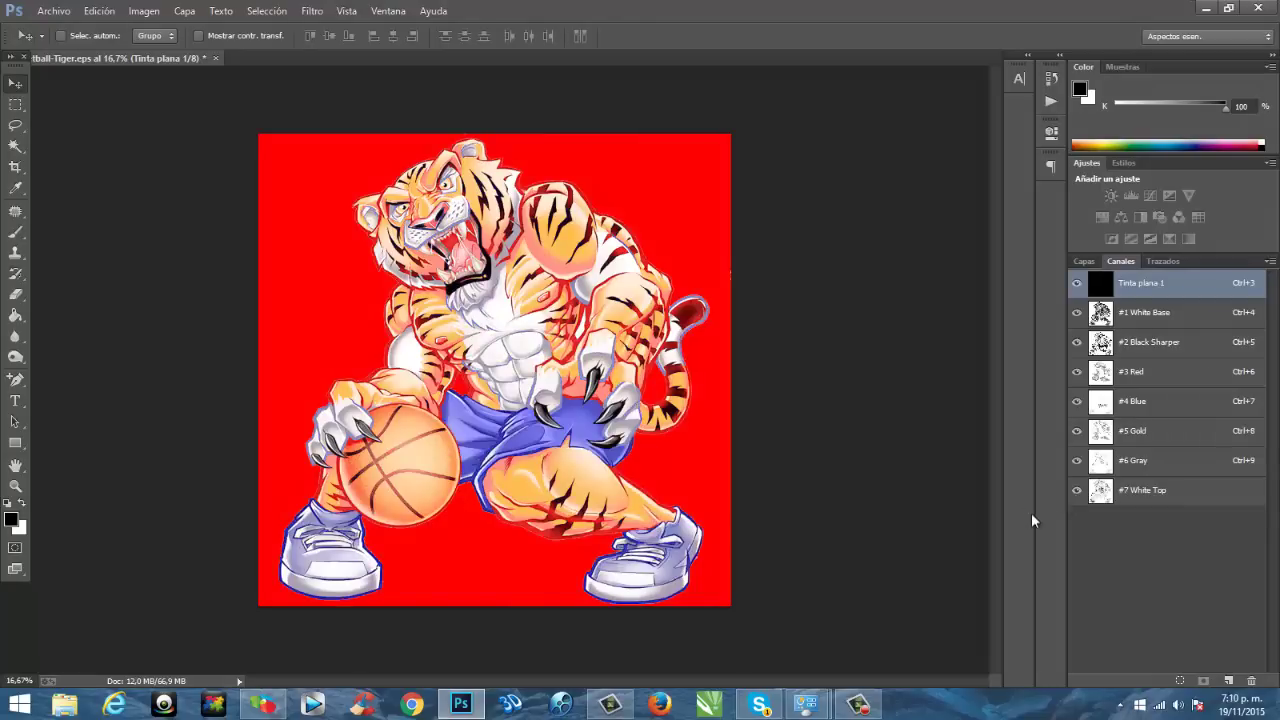
left_click(1076, 492)
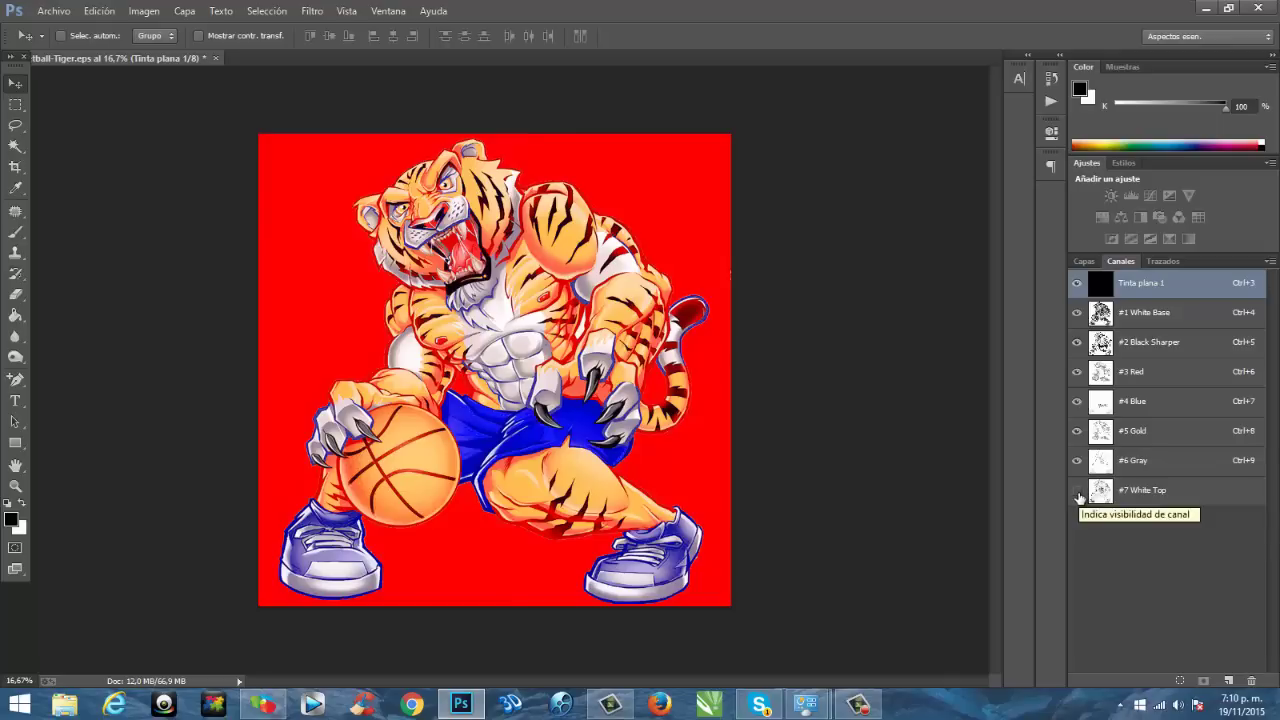
Change the ground spot channel's color to black and make #7 White Top visible to preview the artwork on black
left_click(1077, 491)
left_click(1078, 493)
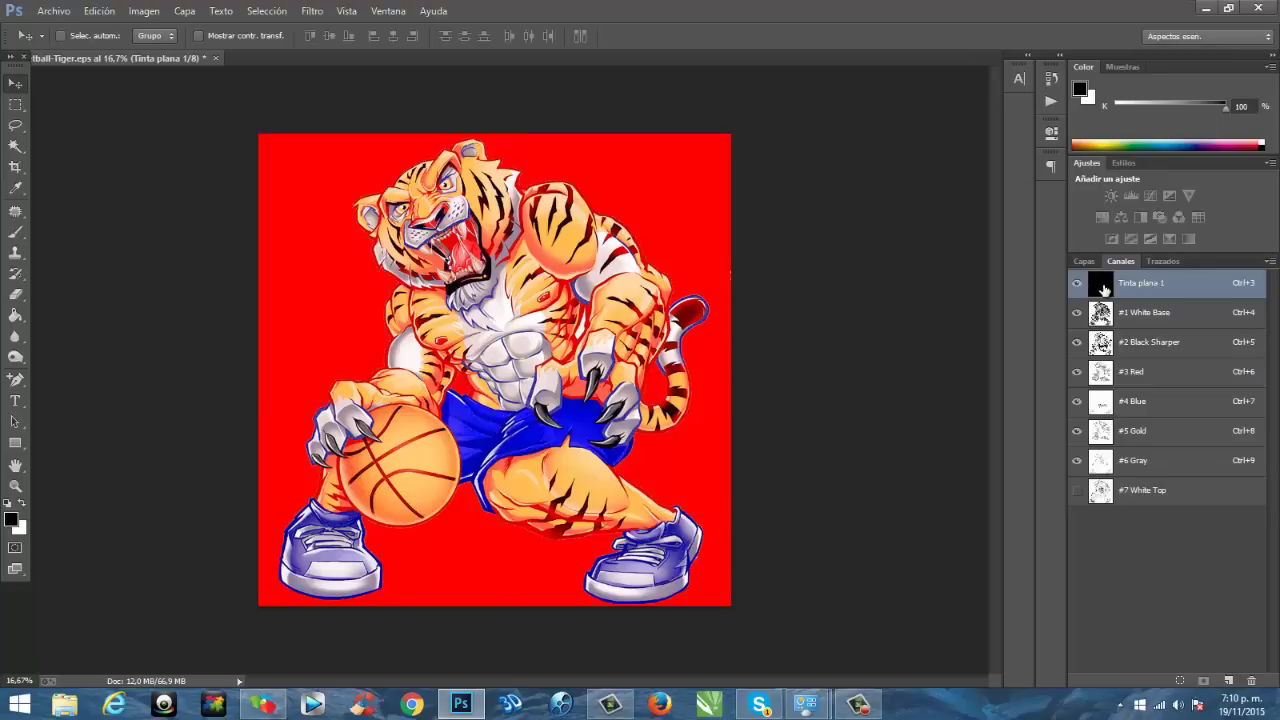
double_click(1101, 284)
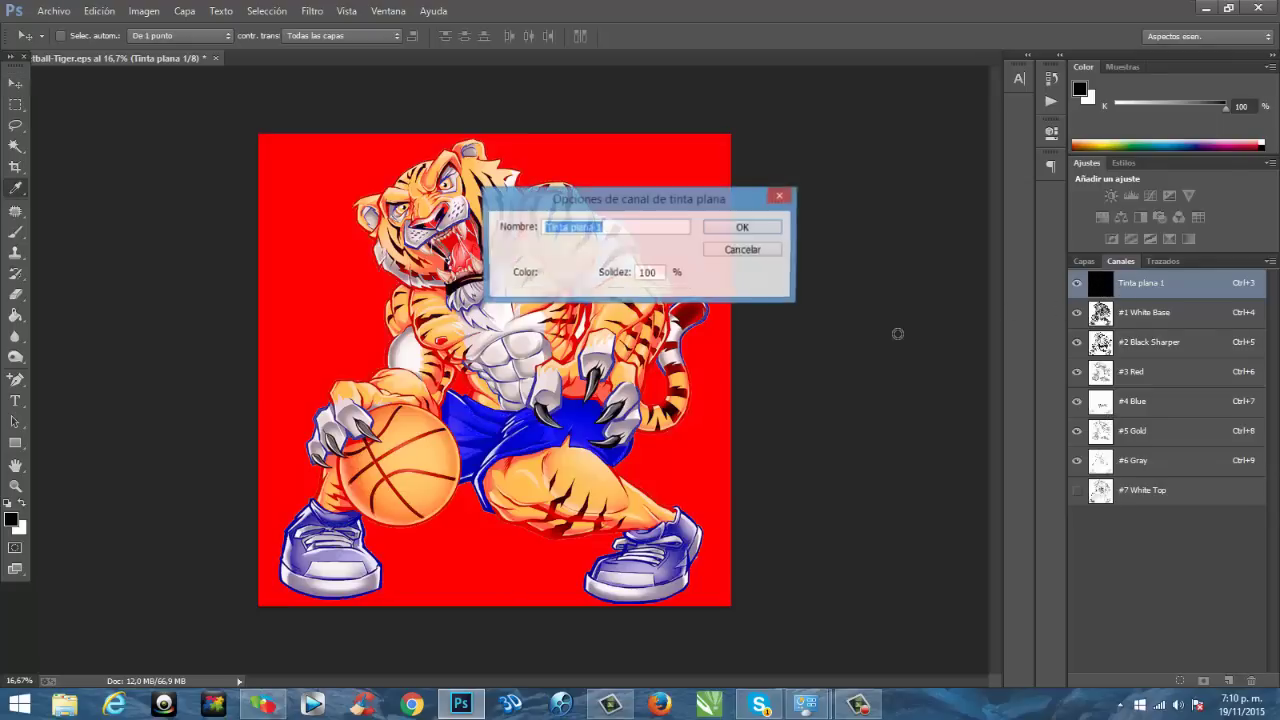
left_click(551, 272)
left_click_drag(865, 229, 806, 318)
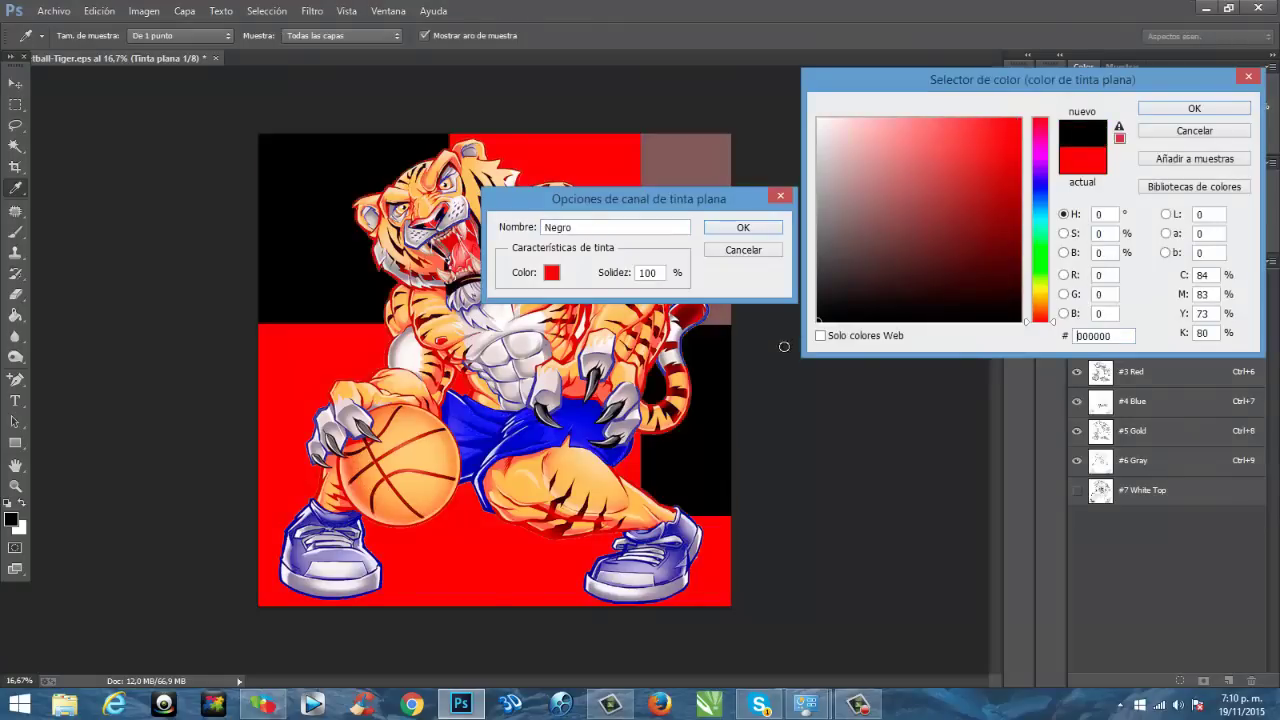
left_click(1194, 108)
left_click(743, 228)
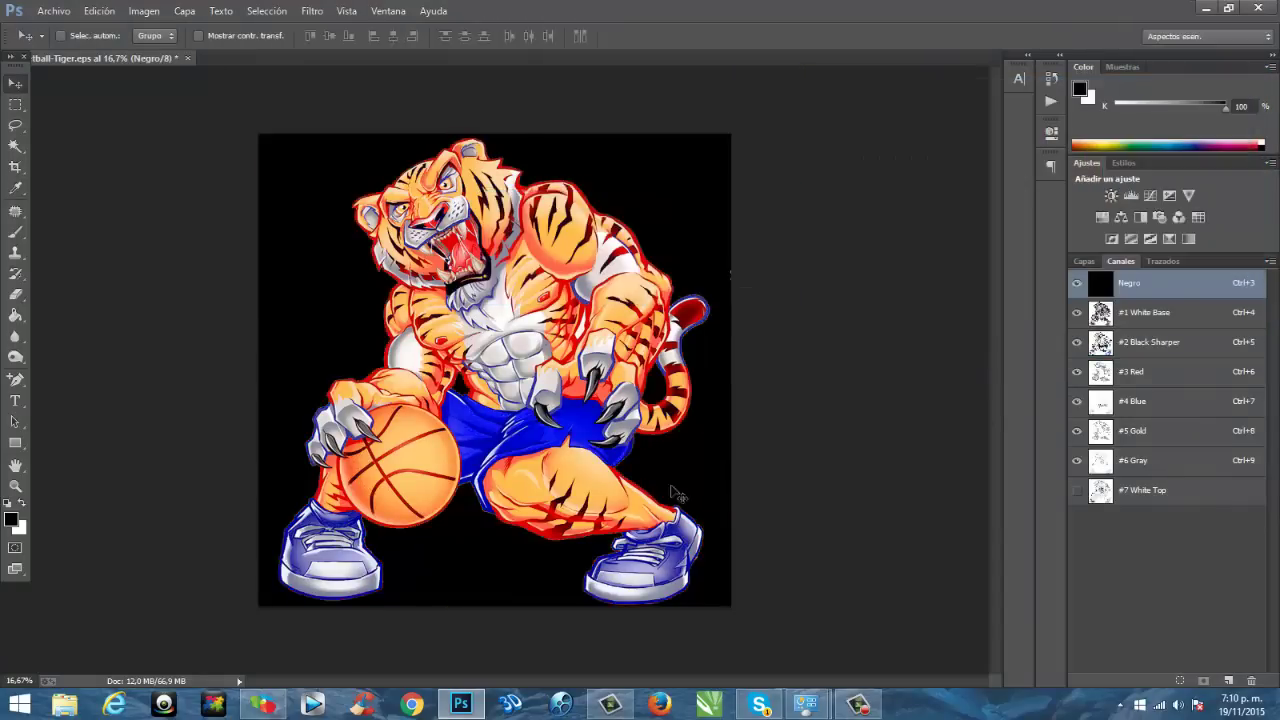
left_click(1077, 491)
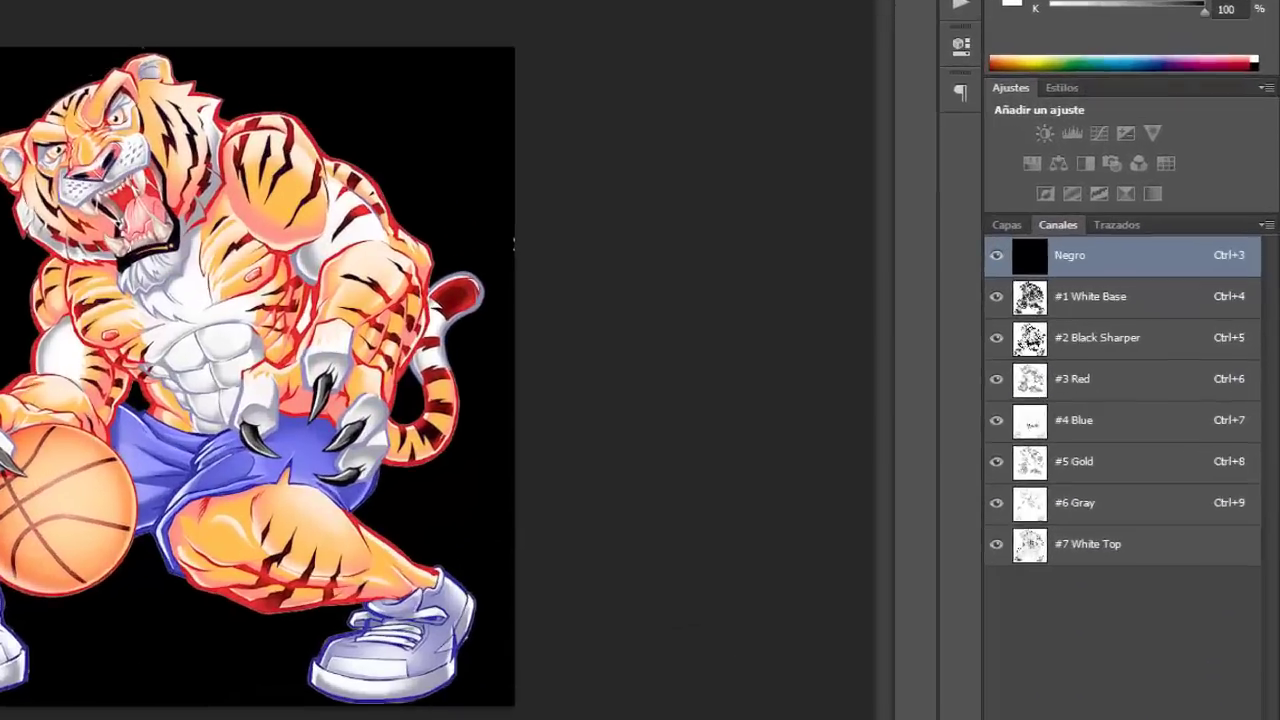
Delete the black ground channel and split the remaining separation channels into individual grayscale documents
key("Delete")
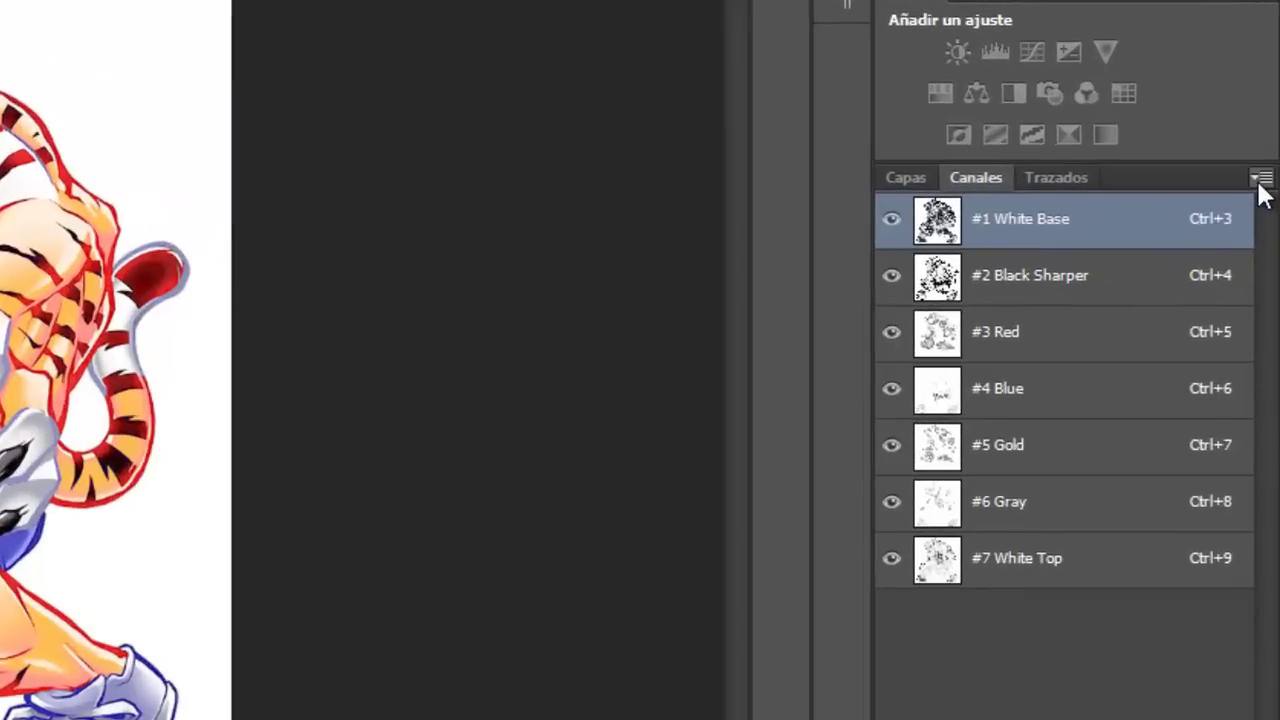
left_click(1259, 180)
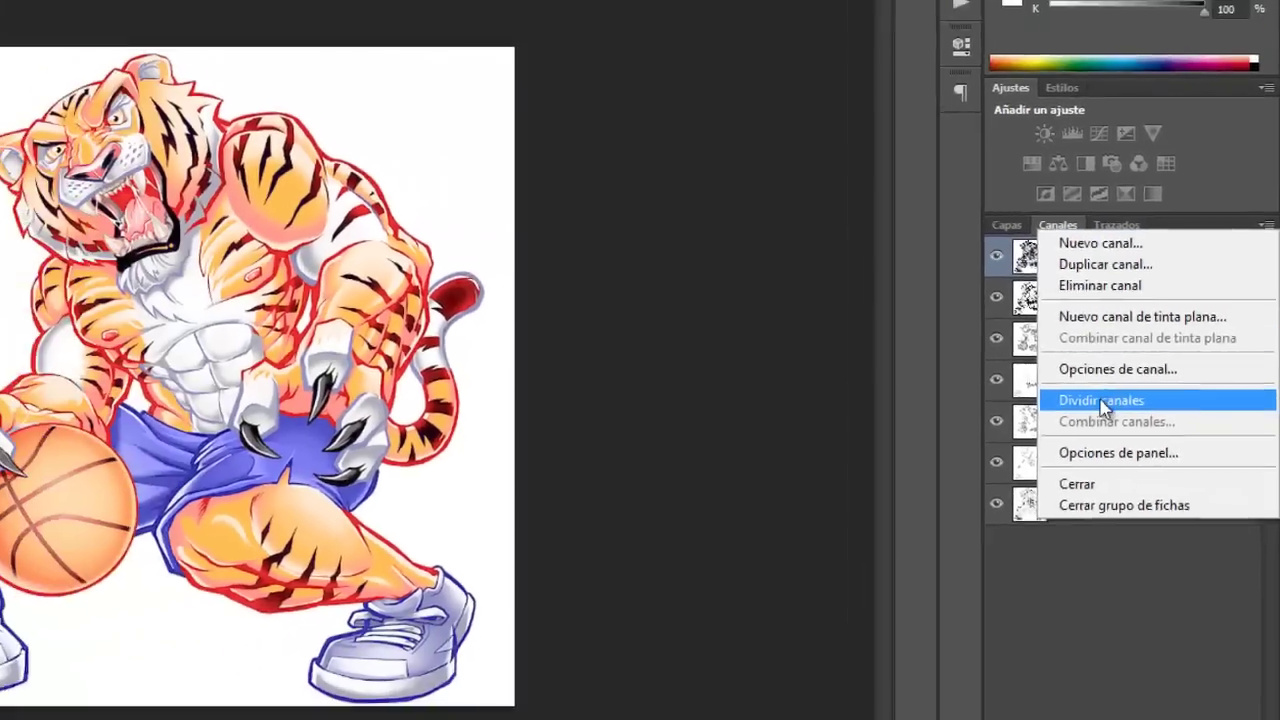
left_click(1046, 412)
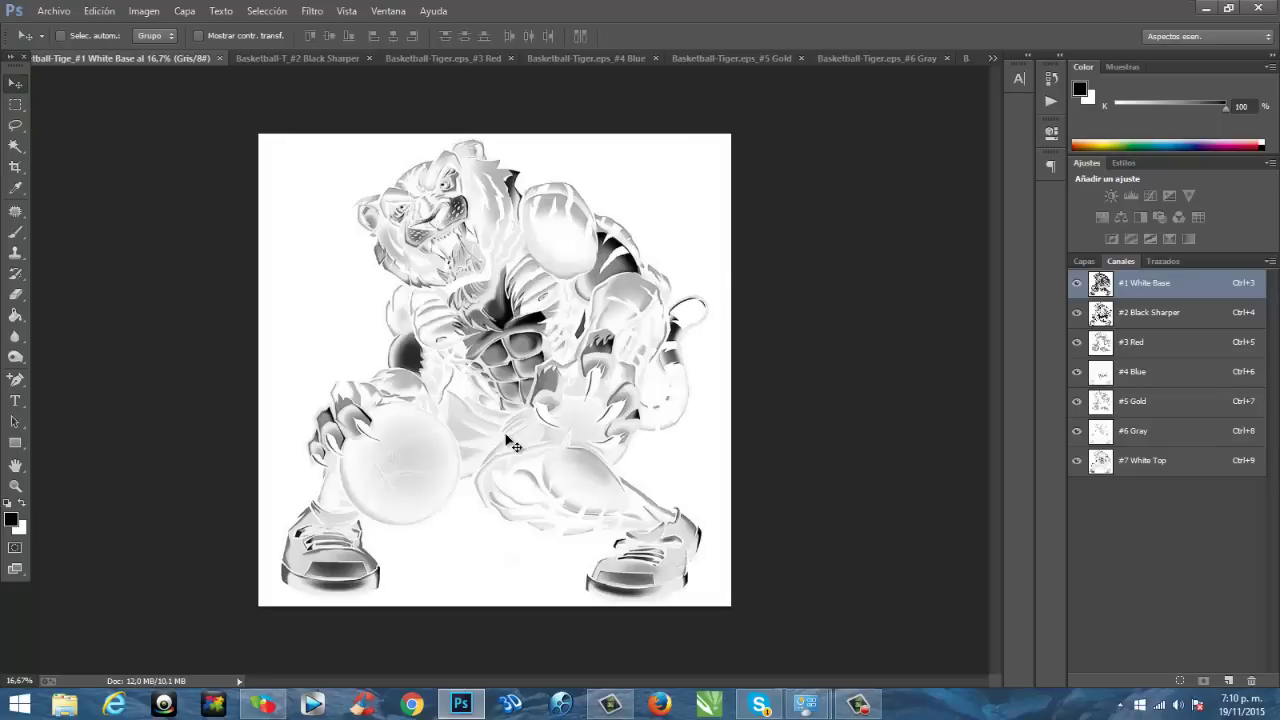
left_click(993, 58)
left_click(1095, 60)
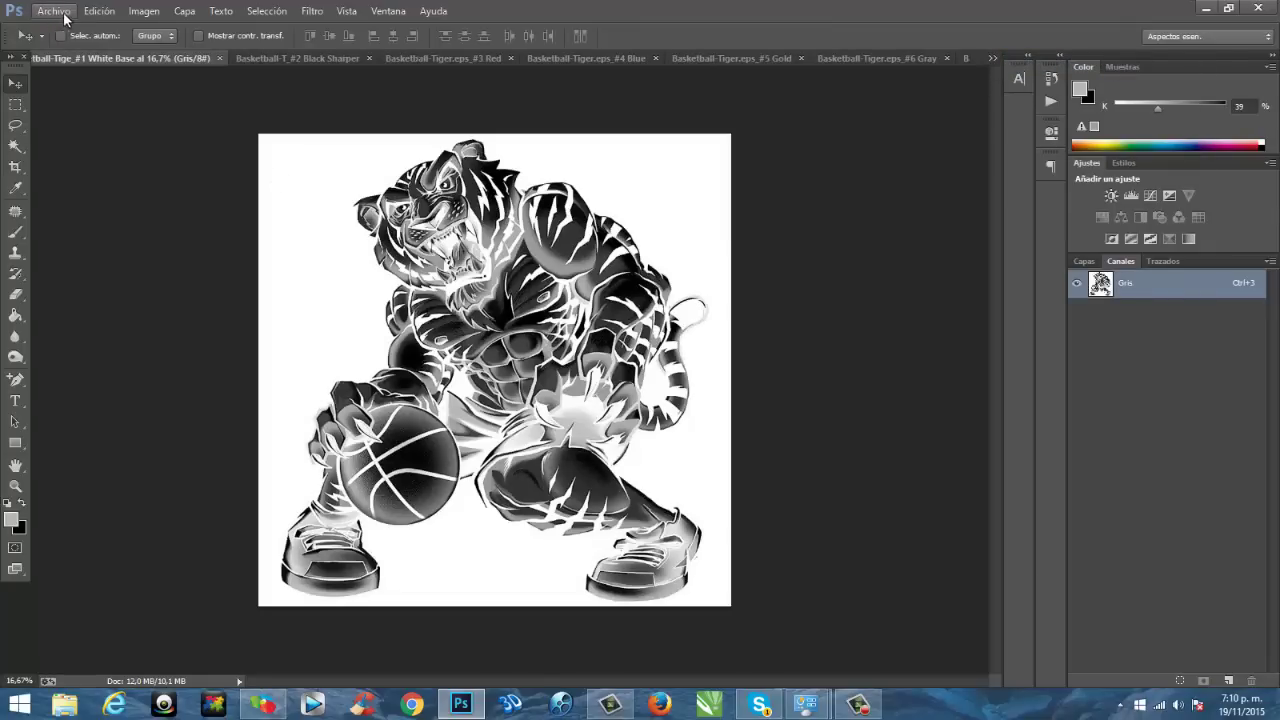
Start converting the #1 White Base document to bitmap mode at 300 pixels/inch with the halftone screen method (Trama de semitonos)
left_click(143, 11)
mouse_move(165, 50)
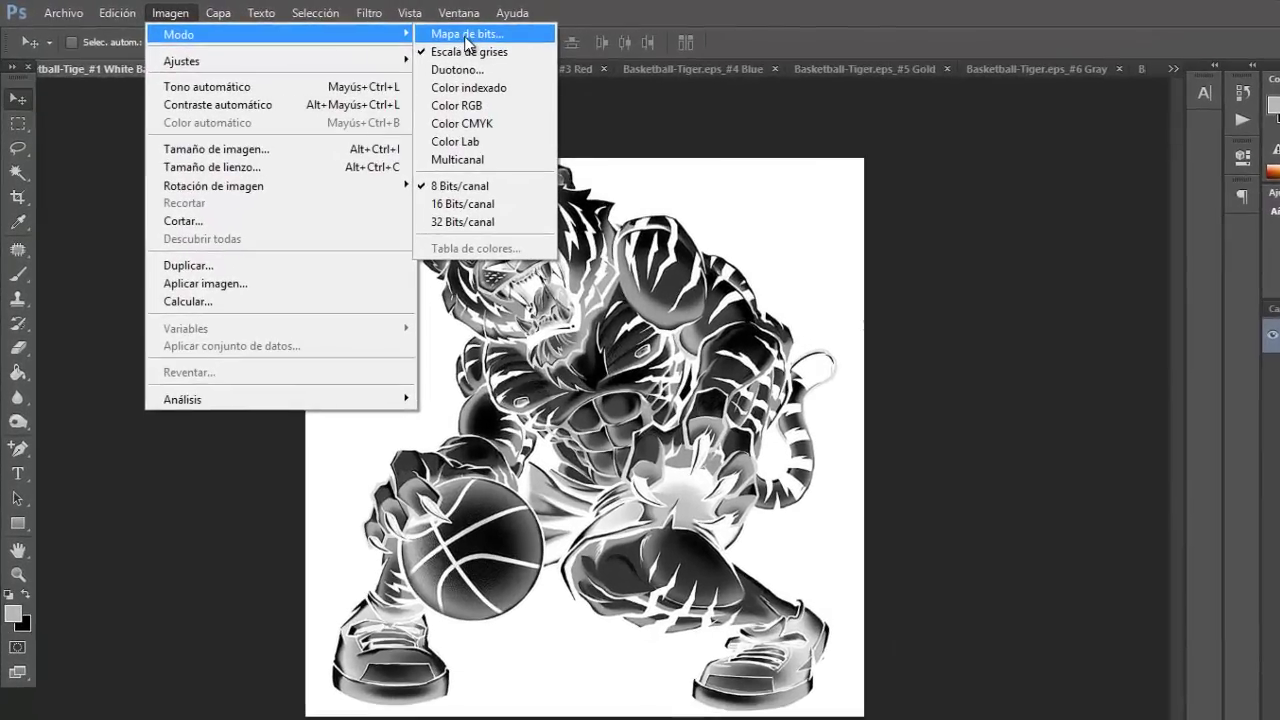
left_click(466, 35)
left_click(740, 344)
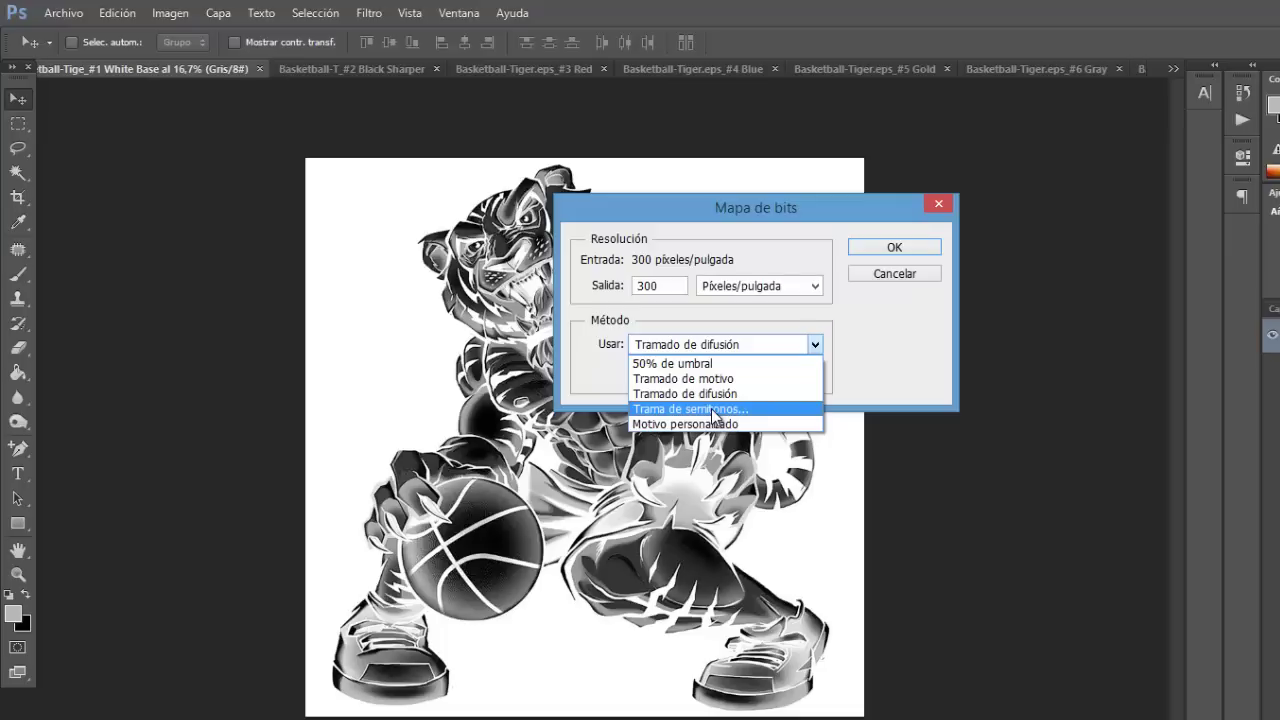
left_click(715, 410)
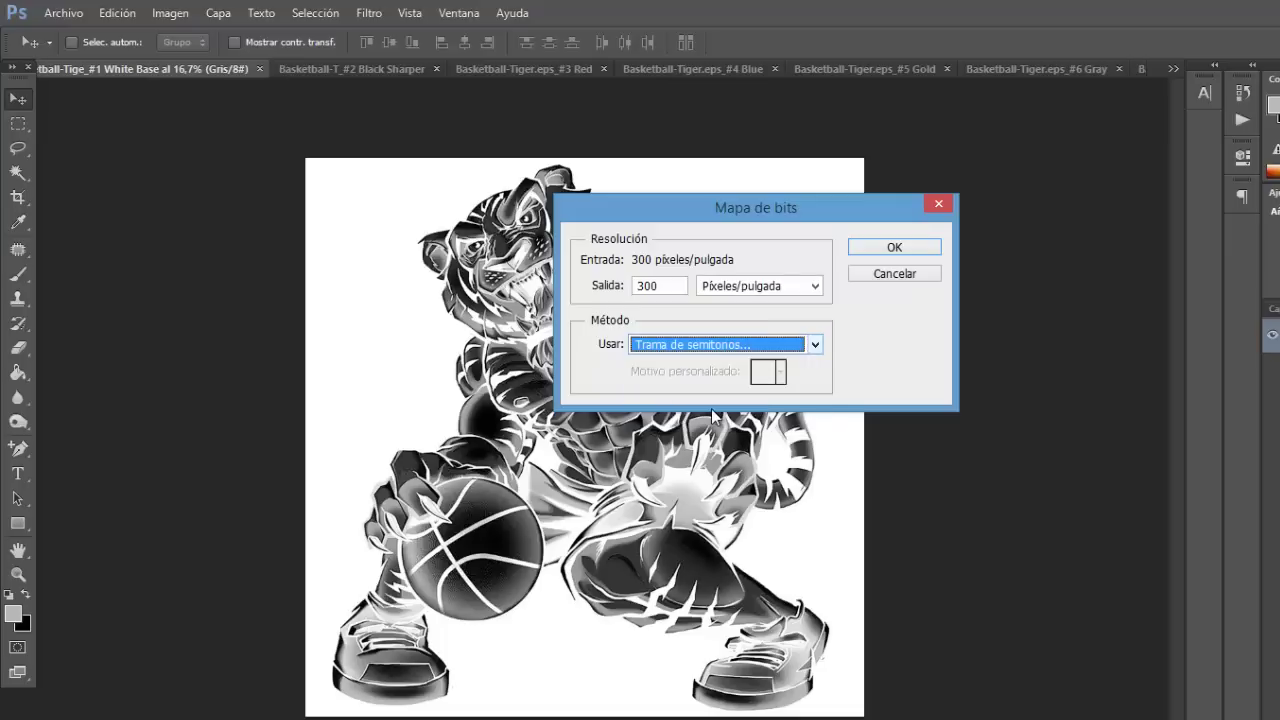
left_click(897, 247)
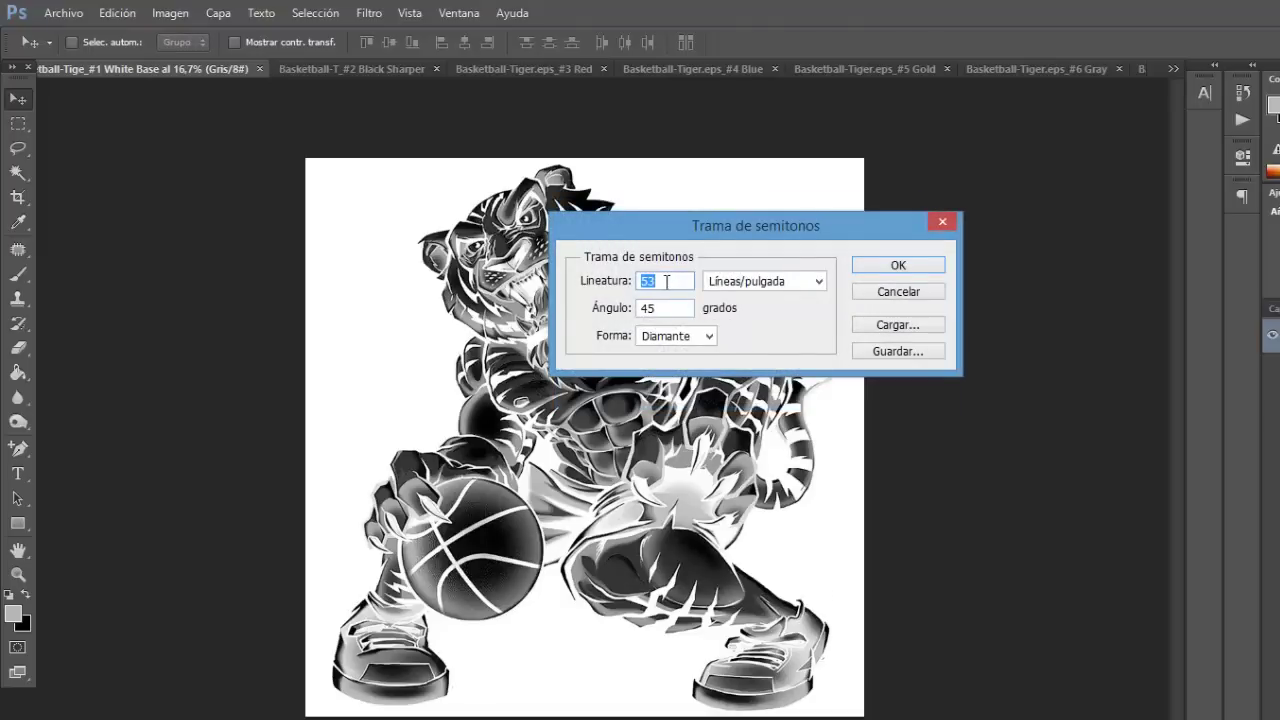
Apply a halftone screen with round dots (Redonda) at 50 lines per inch and a 45-degree angle to #1 White Base
left_click(677, 340)
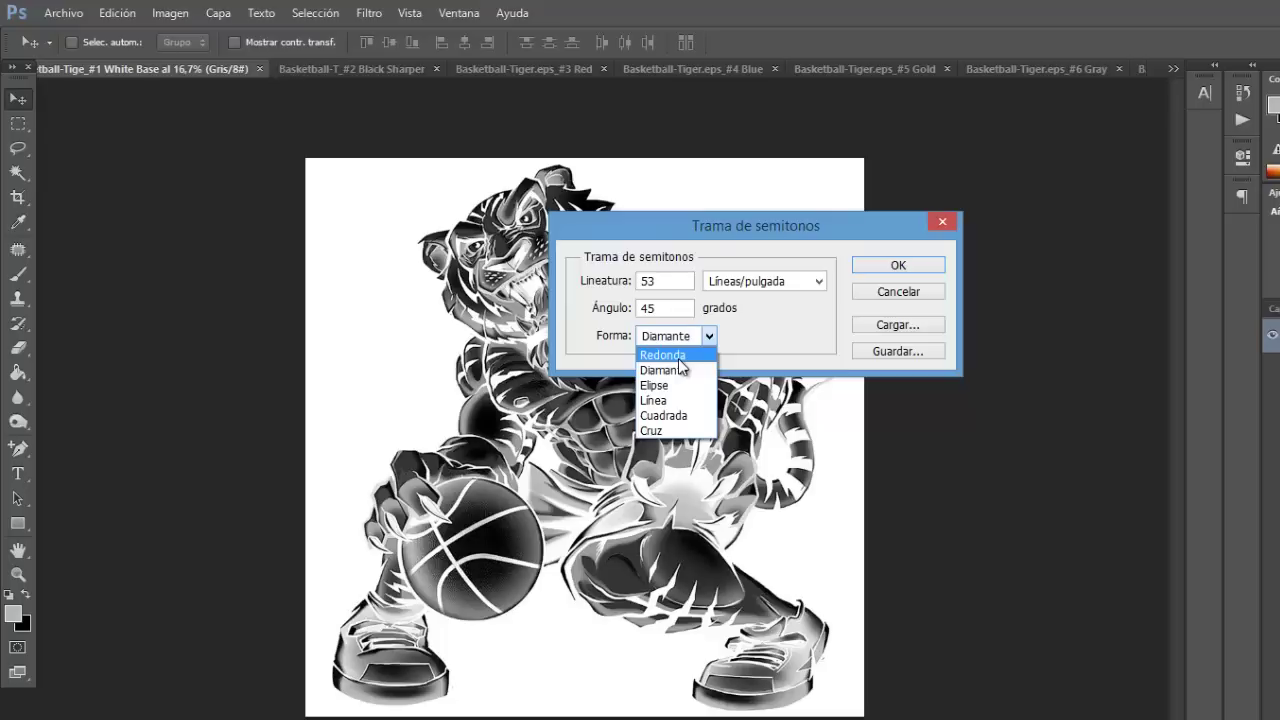
left_click(676, 356)
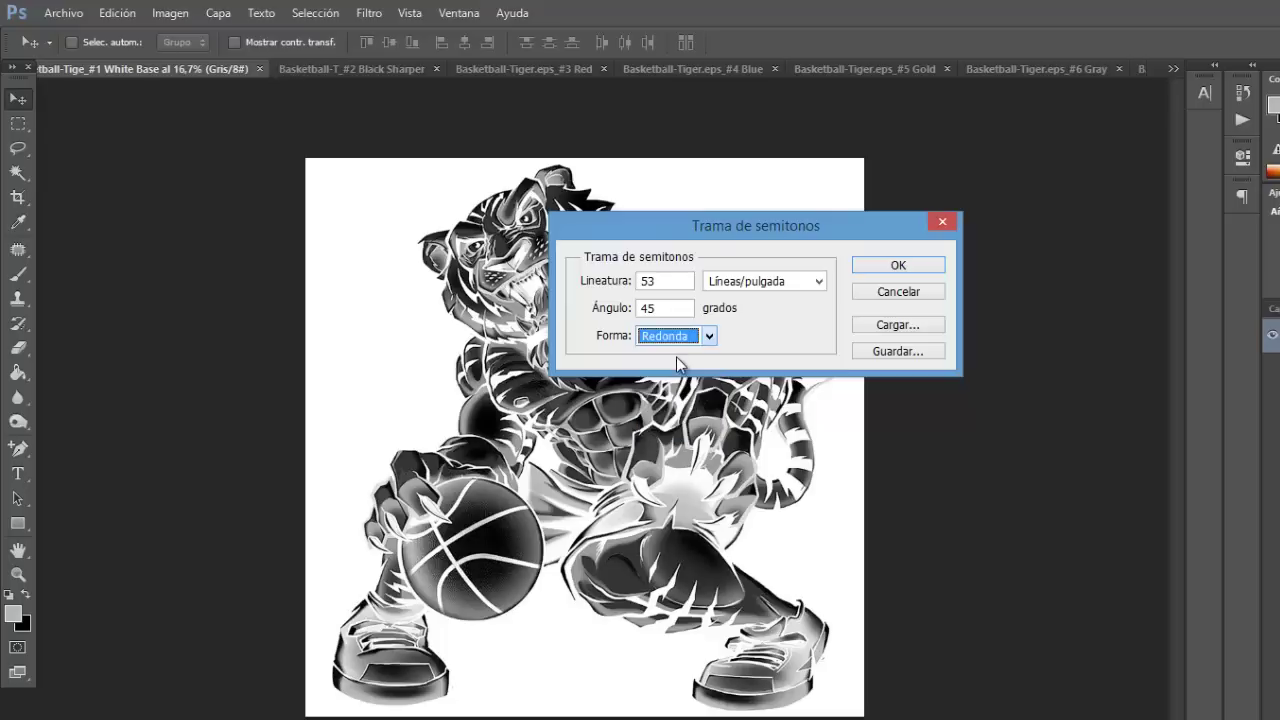
left_click(680, 281)
type("50")
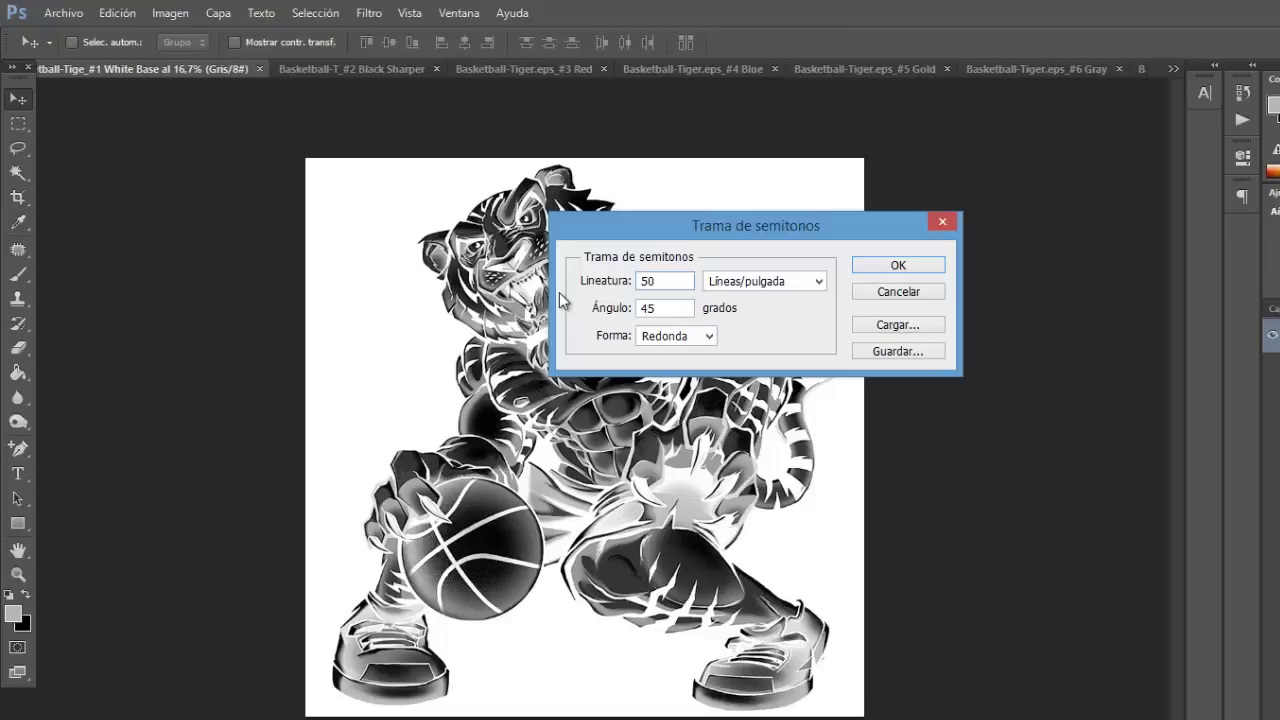
left_click(897, 268)
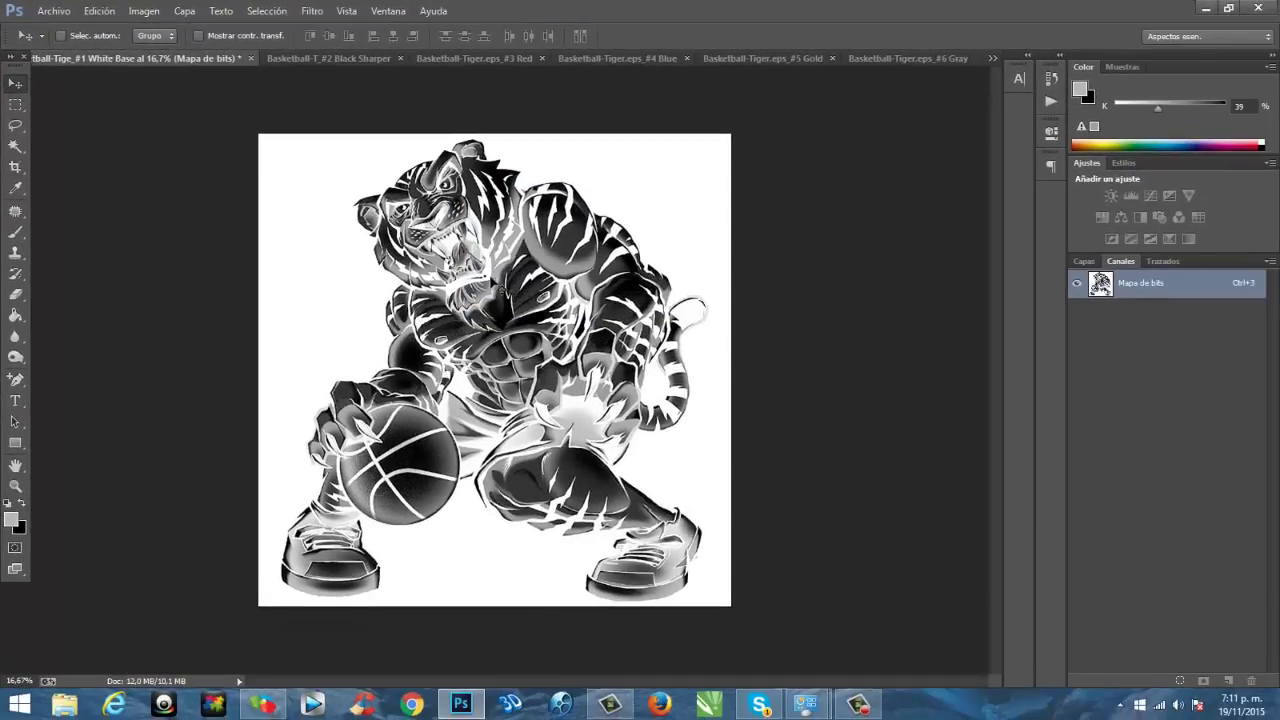
Inspect the halftone dots of #1 White Base up close and switch to the #2 Black Sharper document
scroll(520, 270, "up", 6)
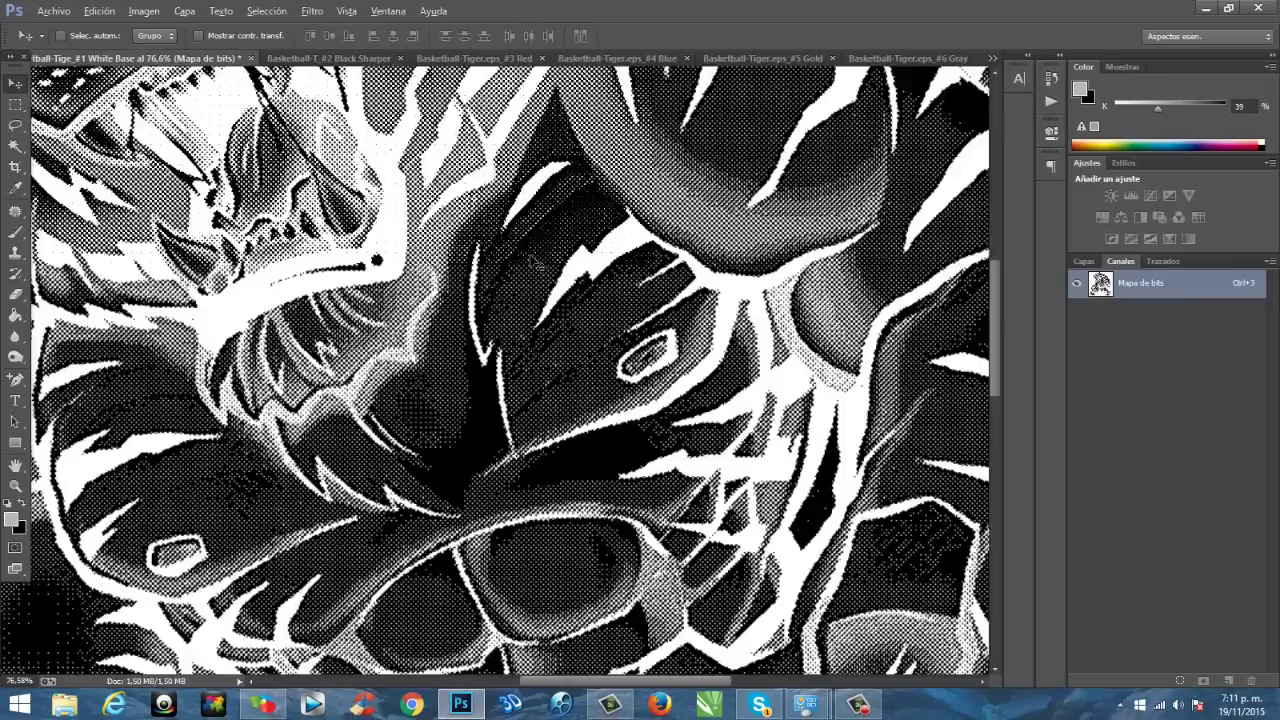
scroll(533, 263, "down", 5)
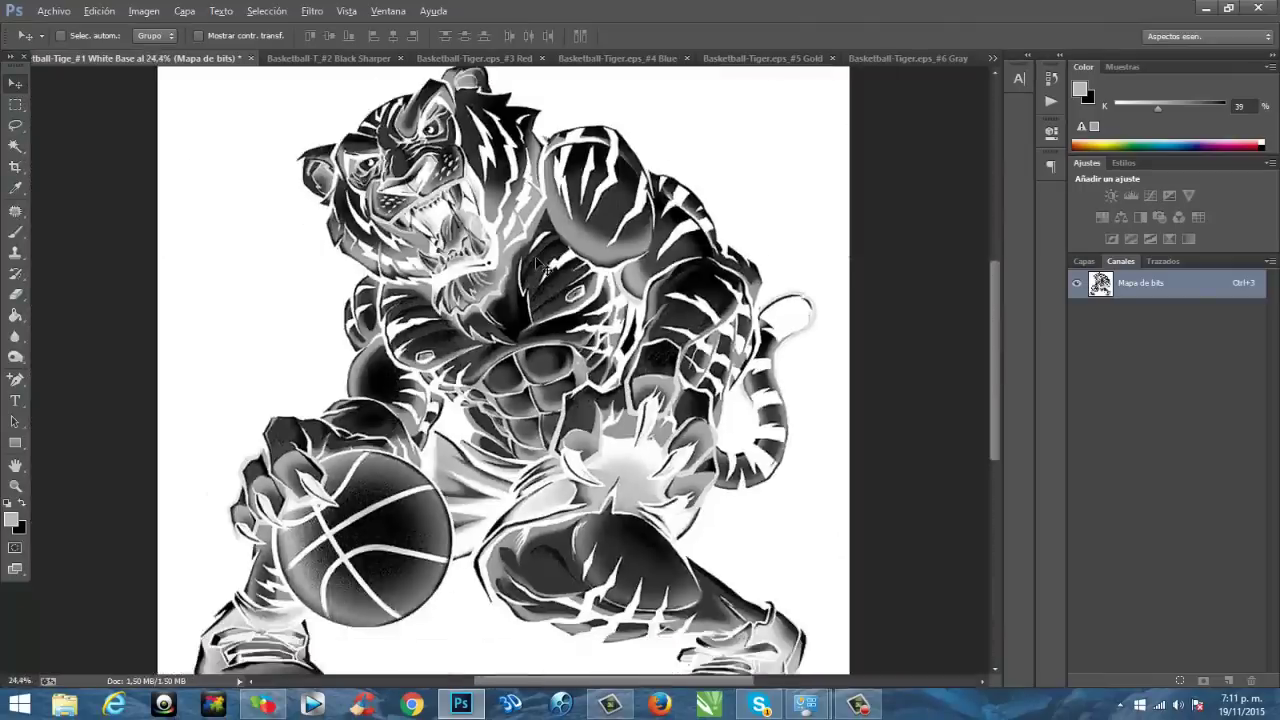
scroll(537, 264, "down", 1)
left_click(300, 57)
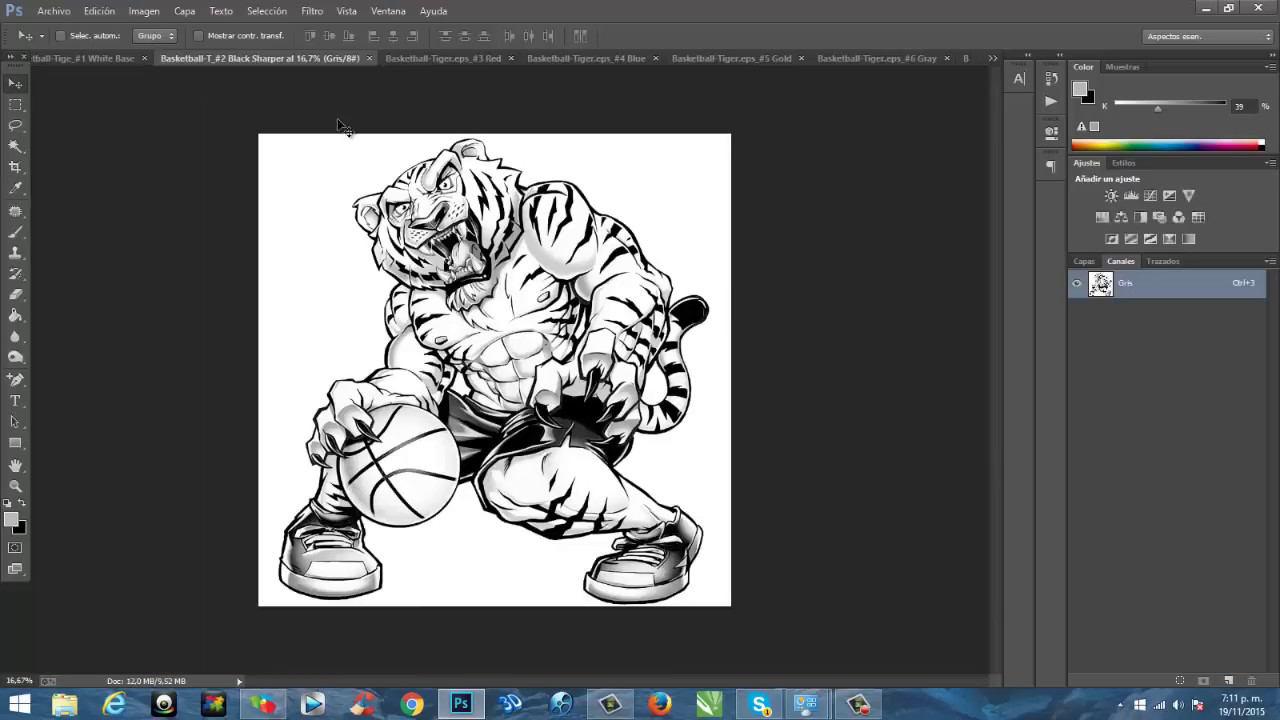